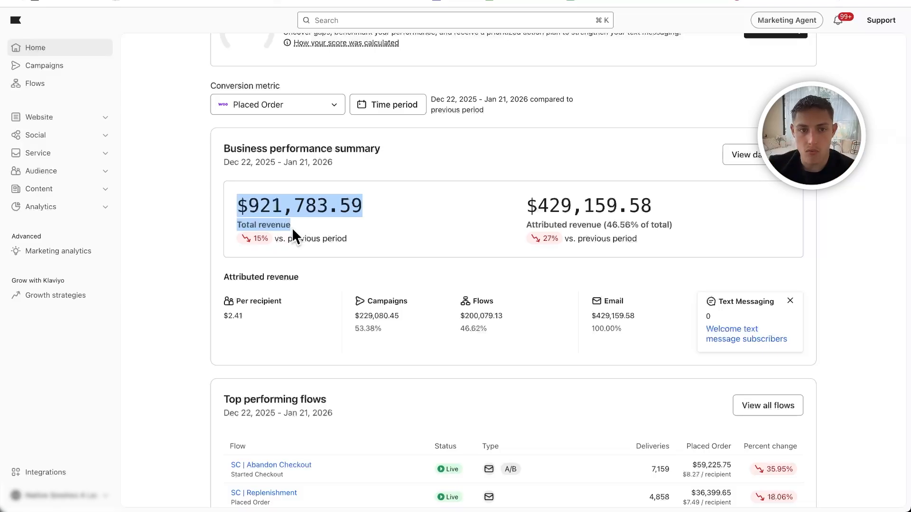
- Examine total revenue, attributed revenue, and the campaigns and flows split in the business performance summary
left_click(291, 227)
left_click_drag(524, 203, 664, 206)
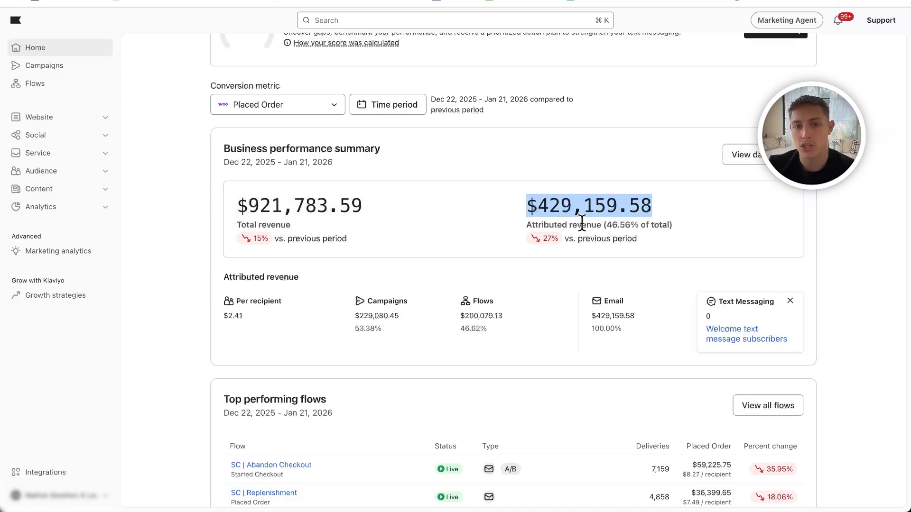
left_click_drag(592, 223, 658, 229)
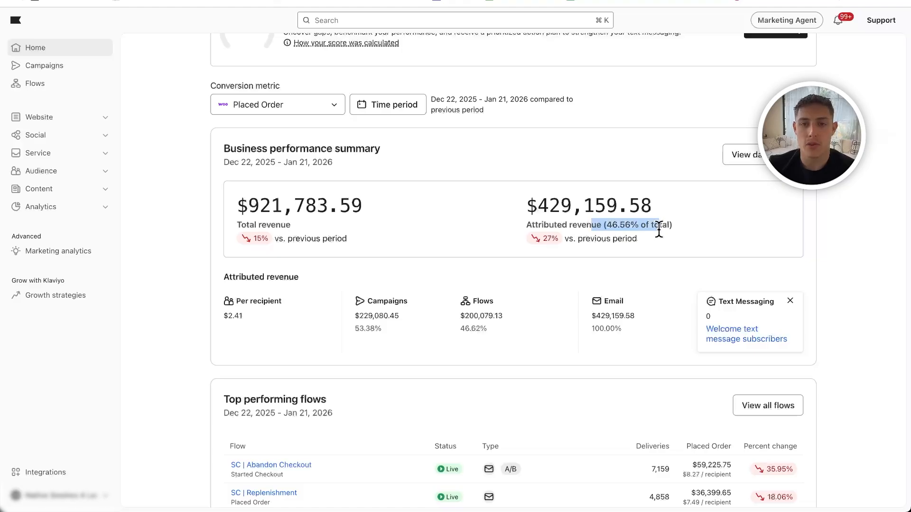
scroll(522, 241, "down", 2)
left_click_drag(367, 237, 423, 237)
left_click_drag(536, 142, 641, 135)
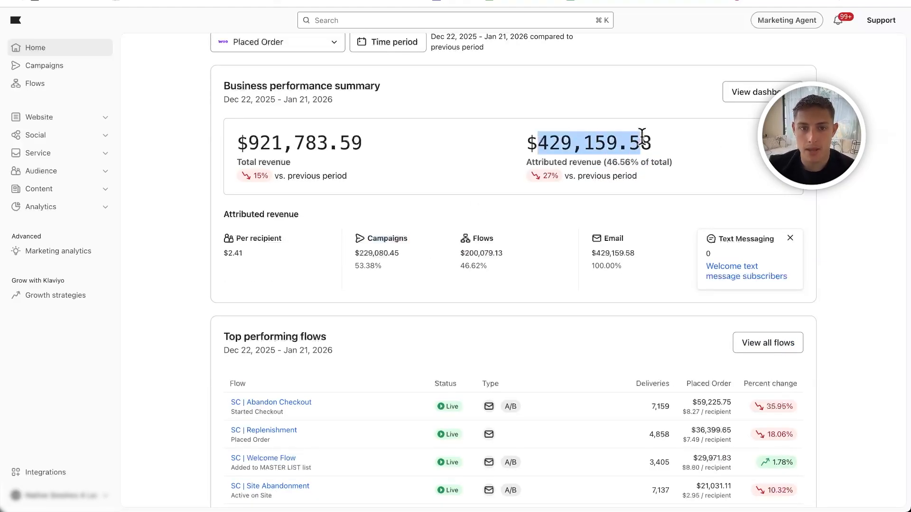
left_click_drag(357, 247, 420, 254)
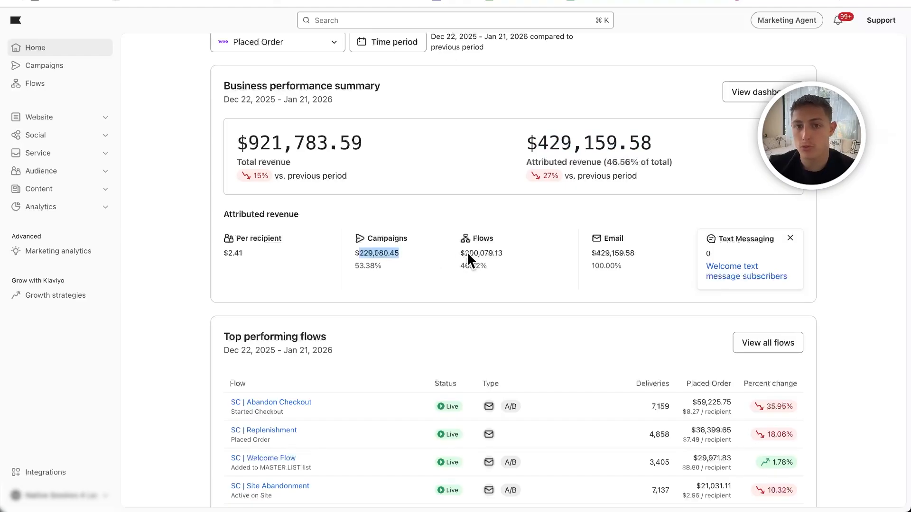
left_click(492, 246)
double_click(491, 245)
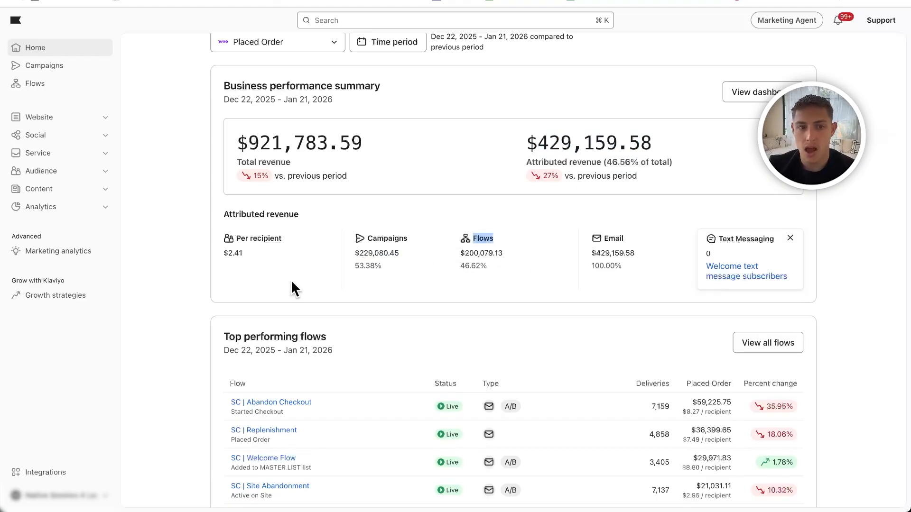
- Review the top performing flows and the recent campaign messages on the home dashboard
scroll(243, 249, "down", 5)
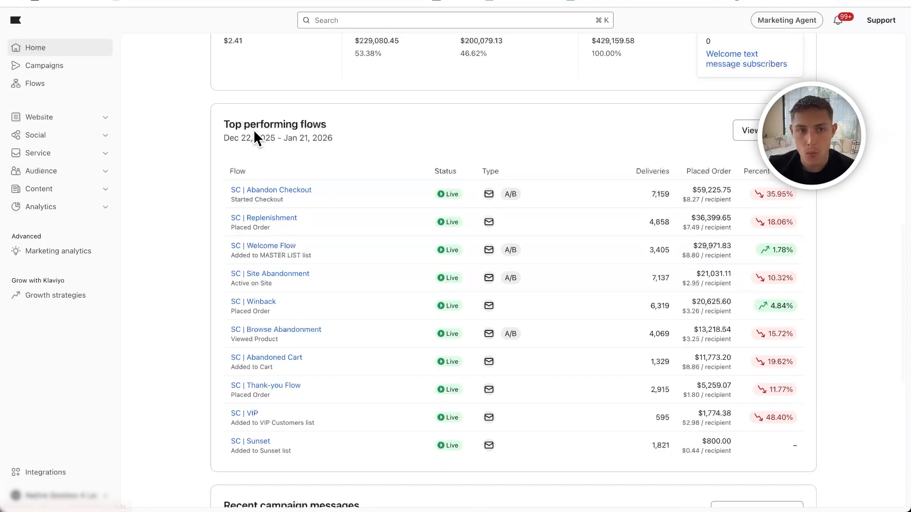
left_click_drag(252, 131, 456, 143)
scroll(456, 143, "down", 7)
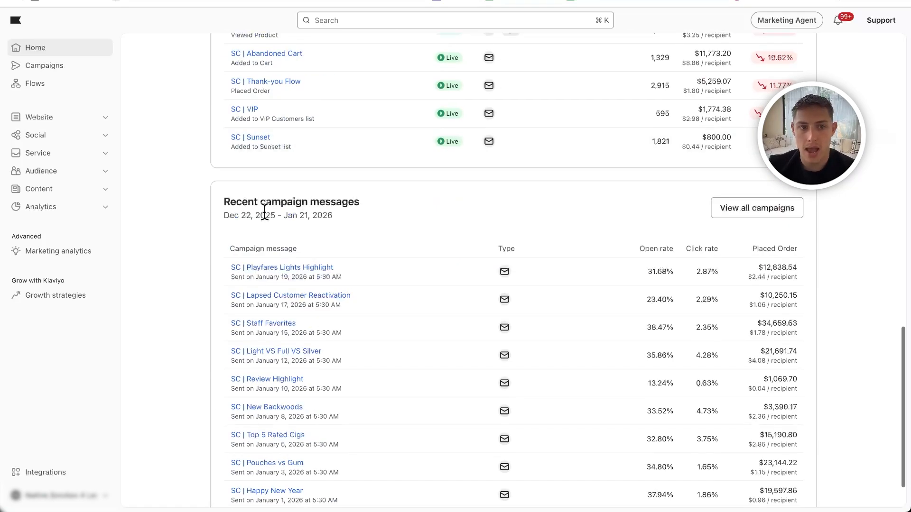
left_click_drag(254, 203, 439, 209)
scroll(437, 204, "down", 1)
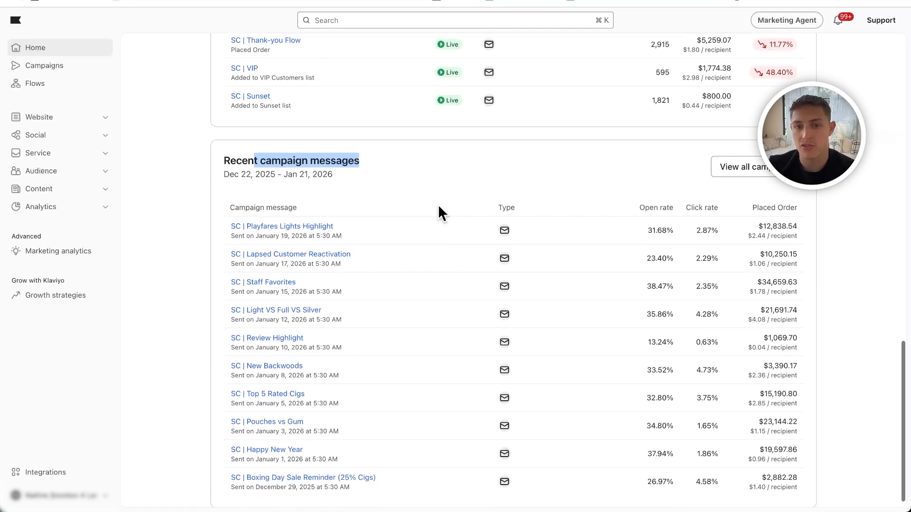
scroll(438, 204, "up", 12)
scroll(439, 208, "down", 2)
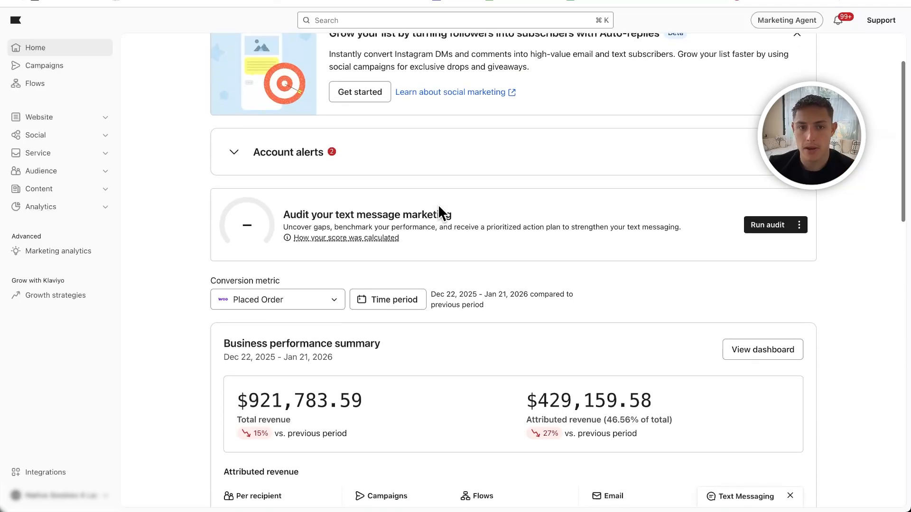
- Open the campaigns list and review the scheduled and sent campaigns with their target audiences
left_click(63, 69)
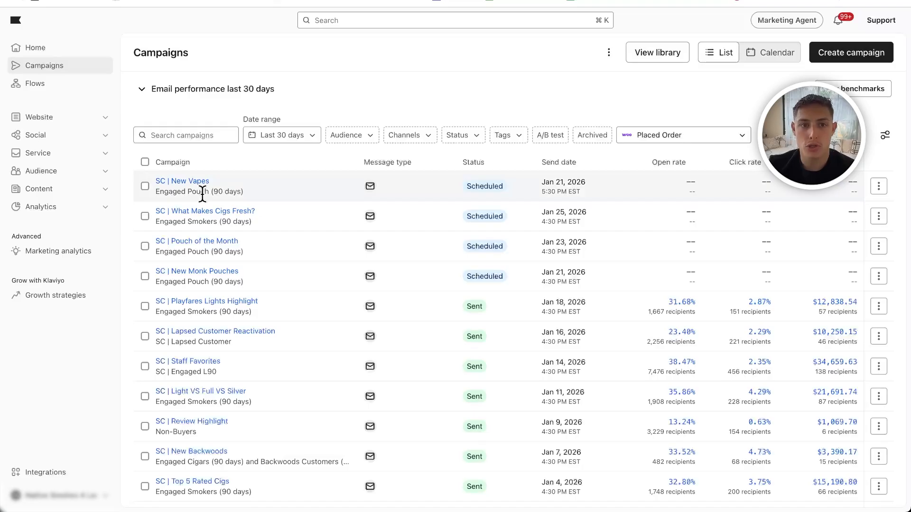
left_click_drag(160, 191, 269, 194)
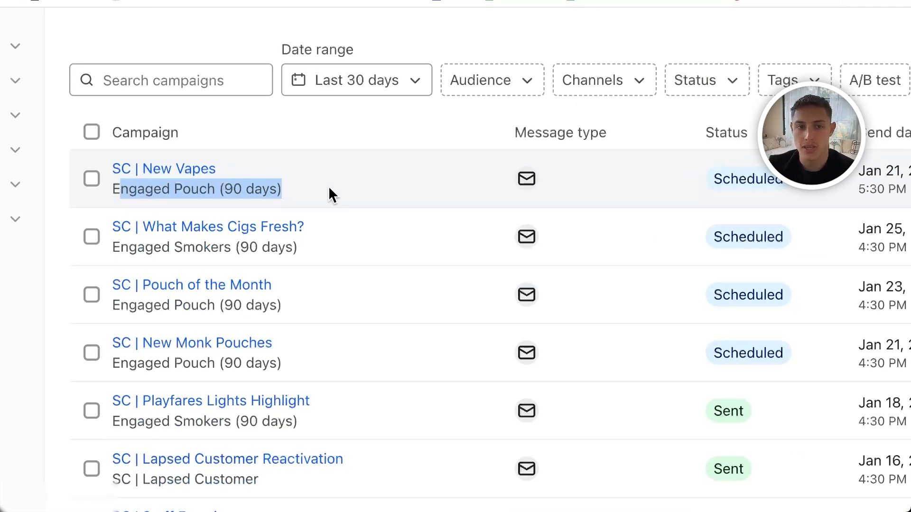
mouse_move(135, 173)
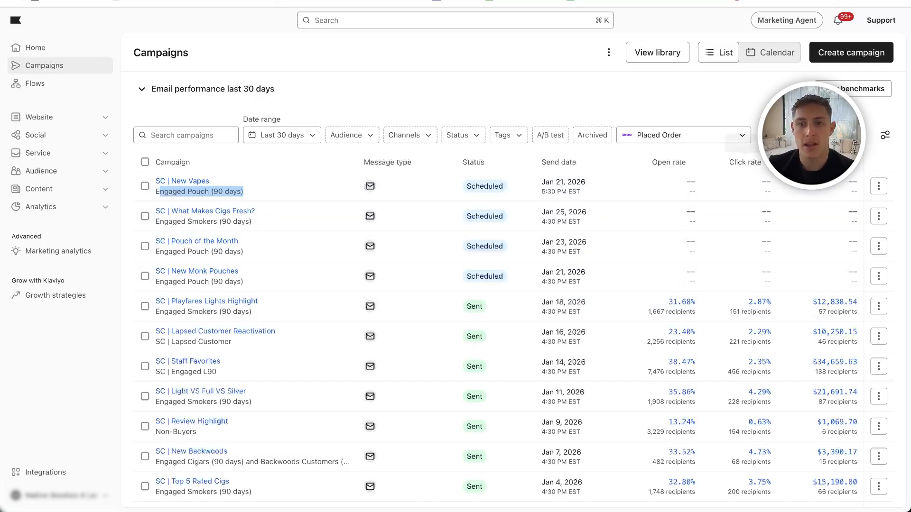
scroll(263, 225, "down", 2)
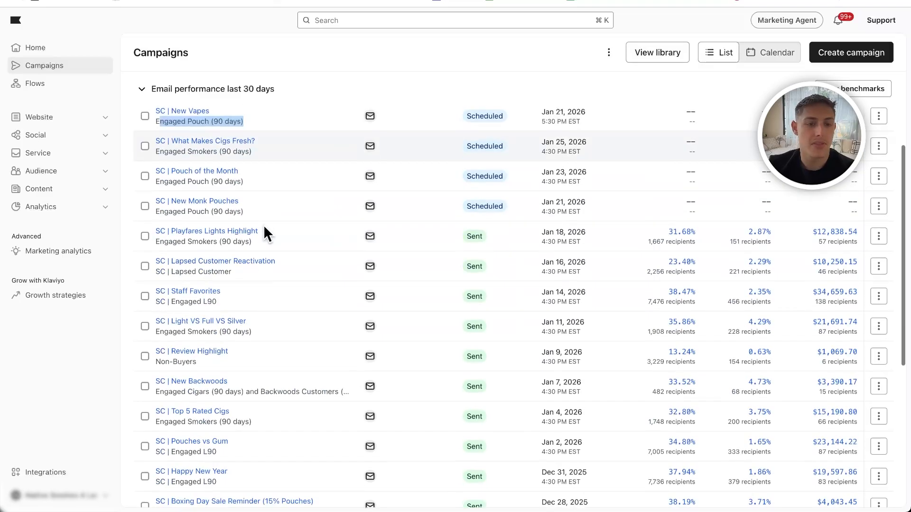
- Open the flows list and examine the triggers of the Abandon Checkout and Abandoned Cart flows
left_click(39, 85)
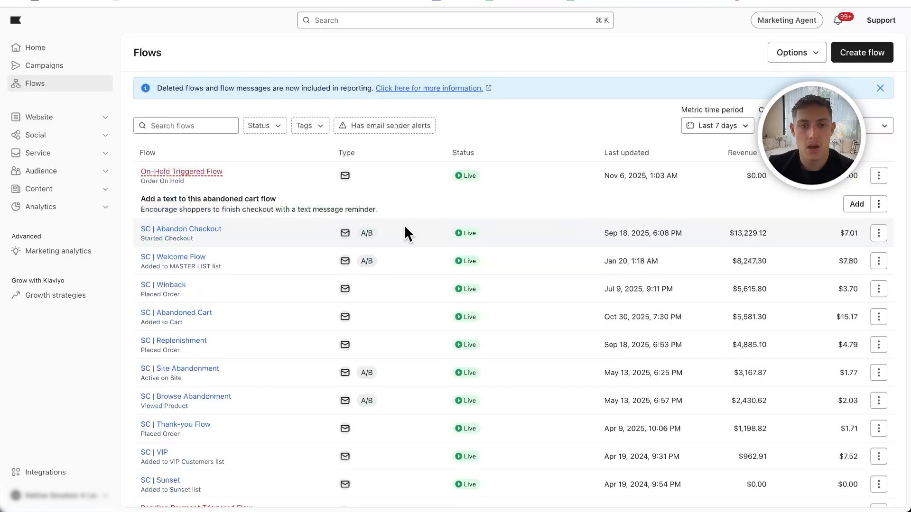
scroll(404, 225, "down", 1)
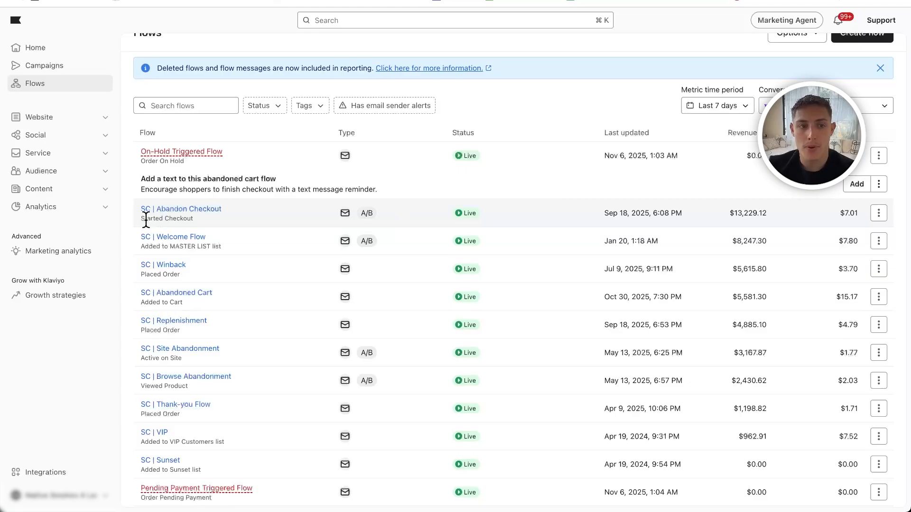
left_click_drag(140, 218, 215, 229)
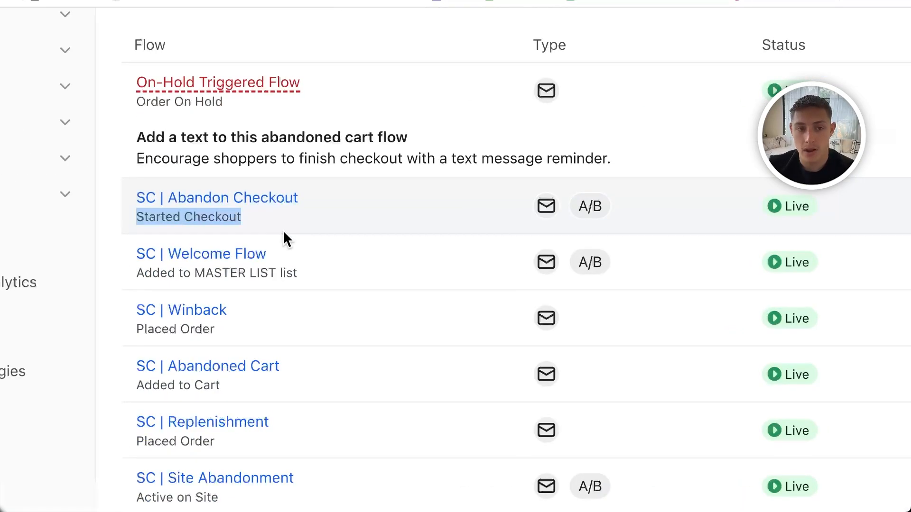
triple_click(191, 216)
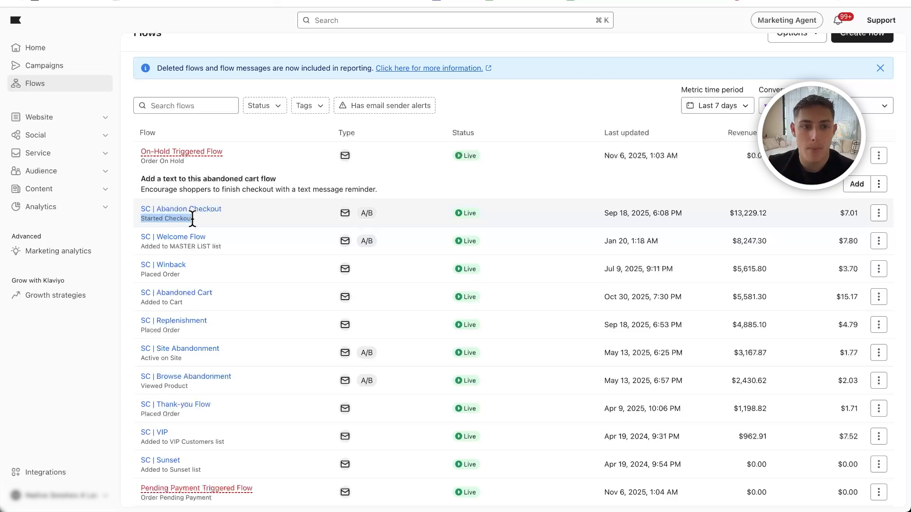
left_click_drag(206, 301, 162, 298)
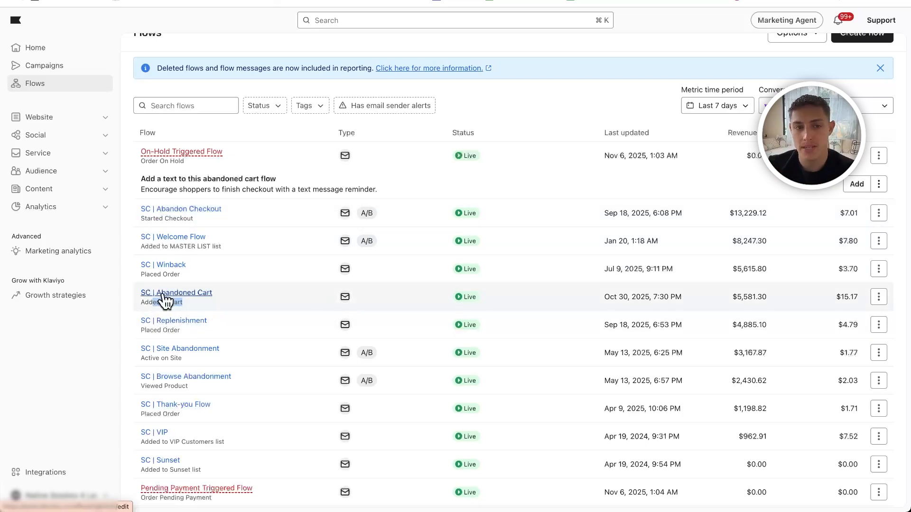
scroll(161, 296, "up", 1)
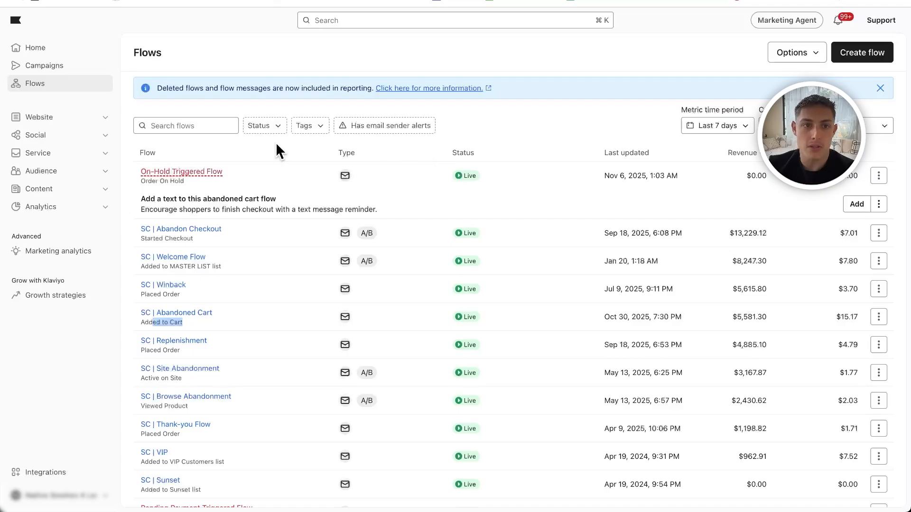
- Inspect the status filter and metric time period options for flows, and look over the flow list
left_click(269, 128)
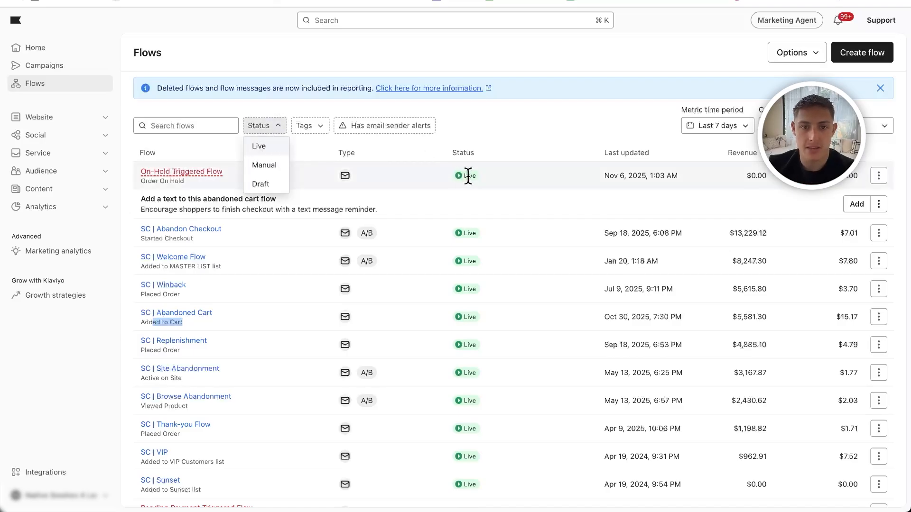
left_click(515, 141)
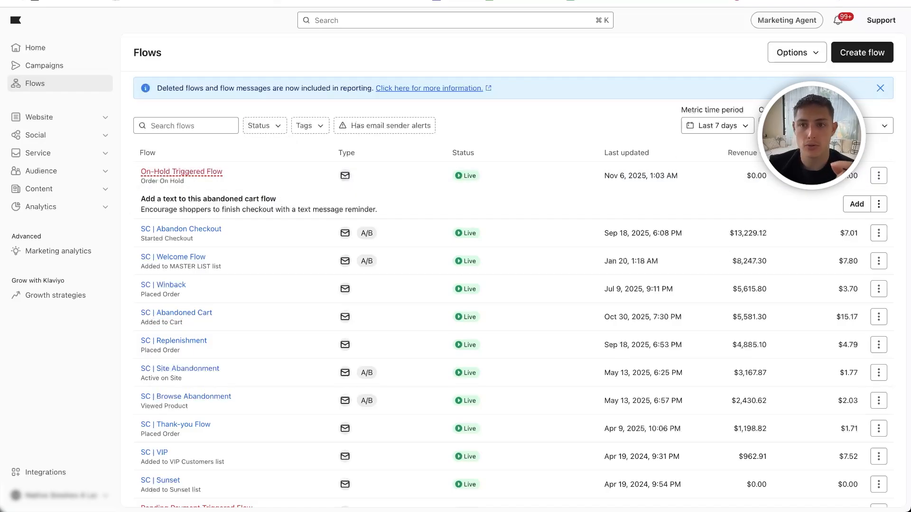
left_click(706, 126)
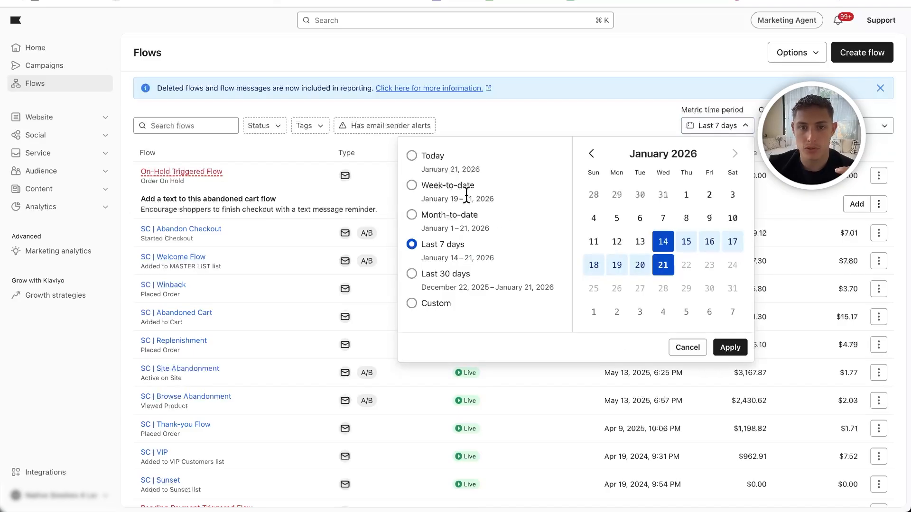
left_click(515, 127)
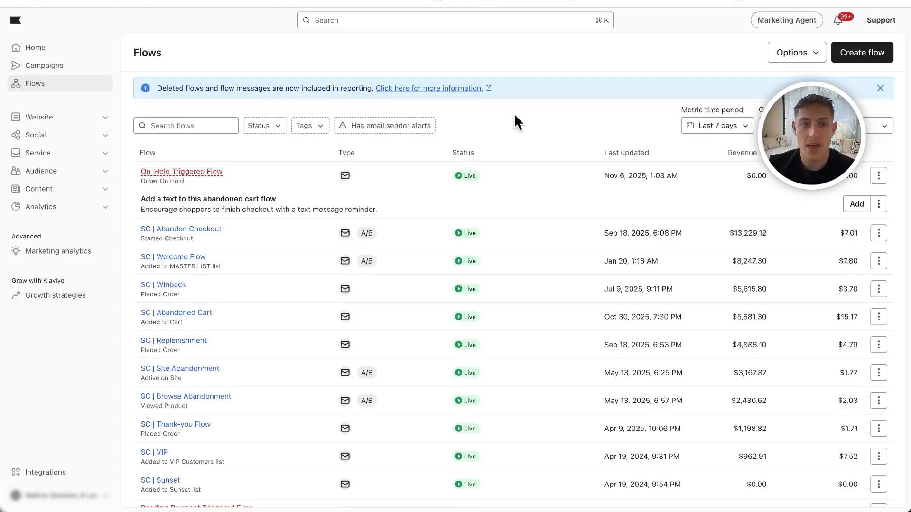
scroll(497, 124, "down", 1)
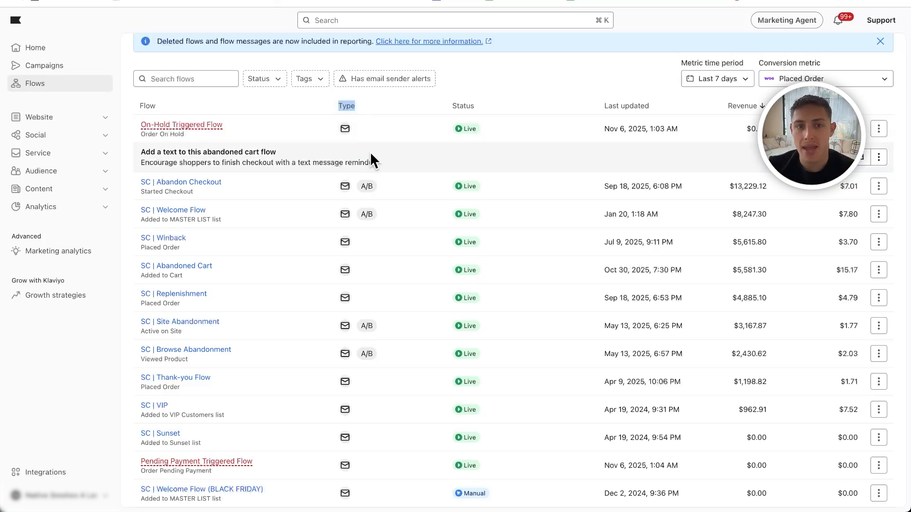
scroll(374, 154, "down", 2)
scroll(374, 154, "up", 3)
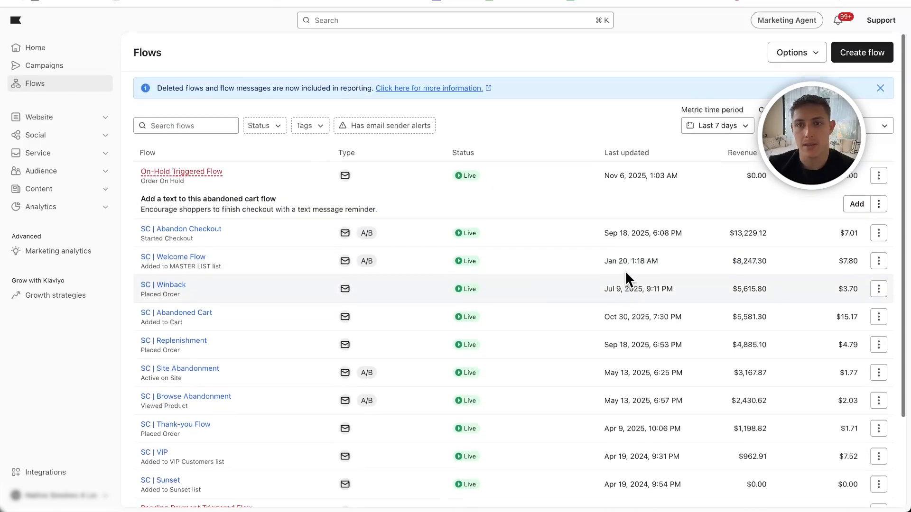
- View the website's sign-up forms list and the product reviews overview page
left_click(72, 119)
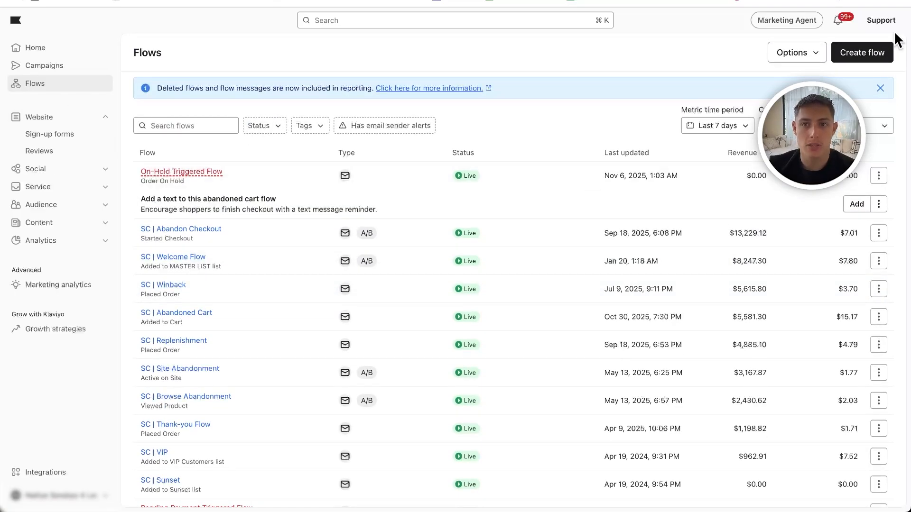
left_click(64, 138)
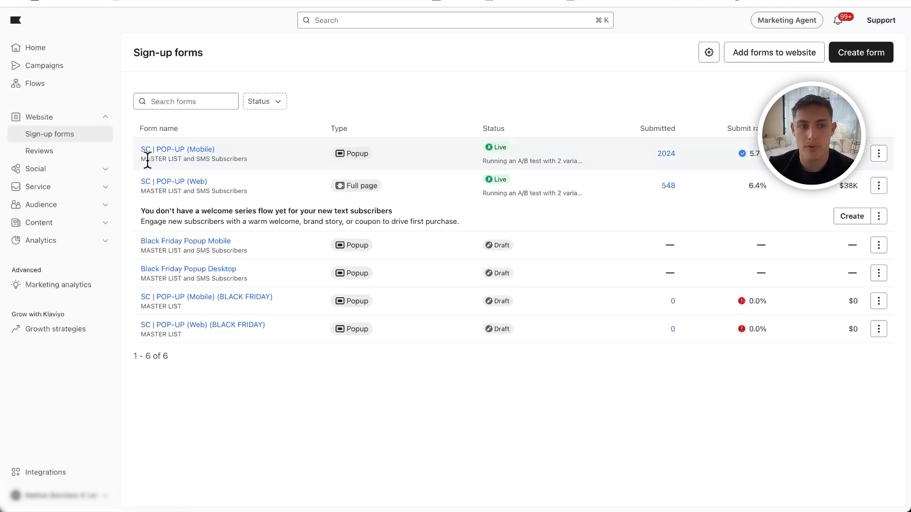
left_click(40, 151)
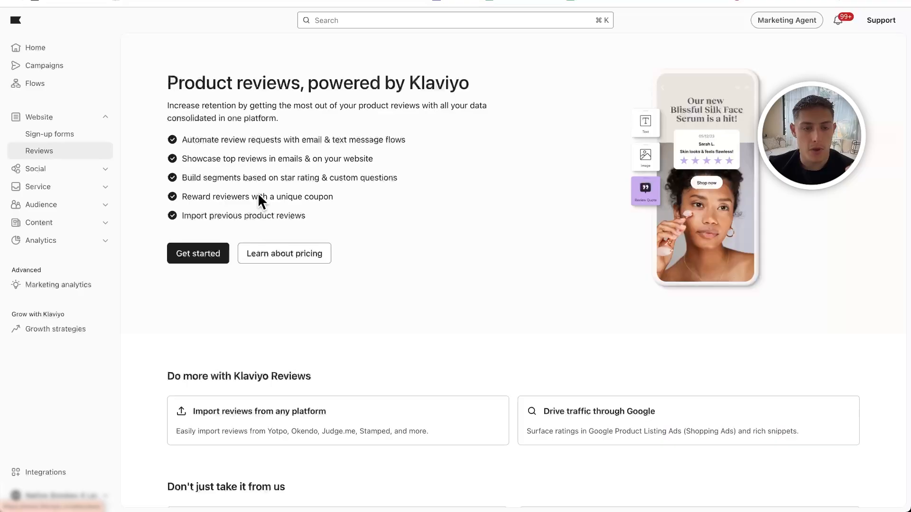
scroll(366, 221, "down", 4)
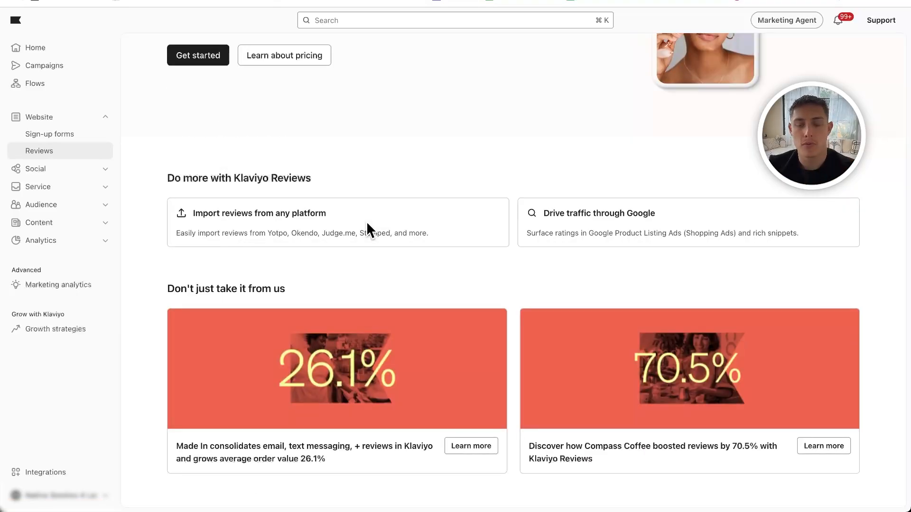
scroll(367, 224, "up", 4)
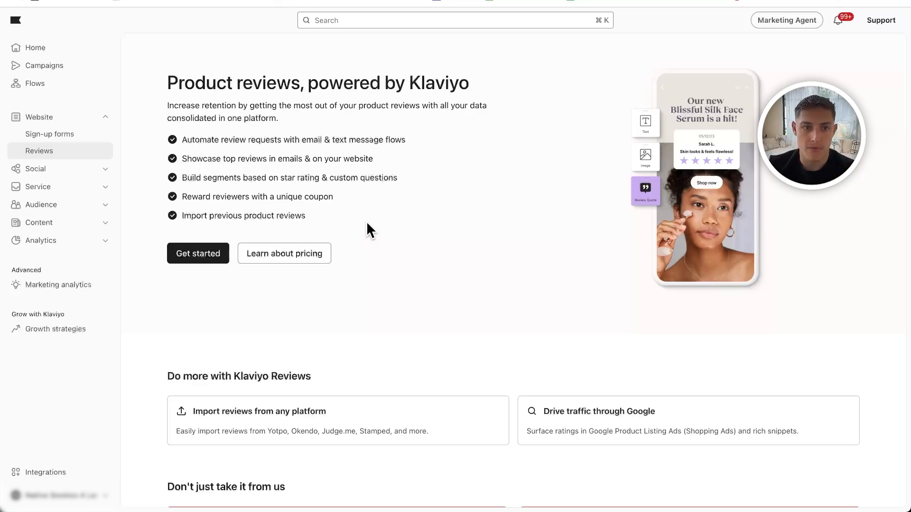
scroll(367, 224, "down", 4)
- Check which features the Social and Service sections offer
left_click(68, 123)
left_click(65, 134)
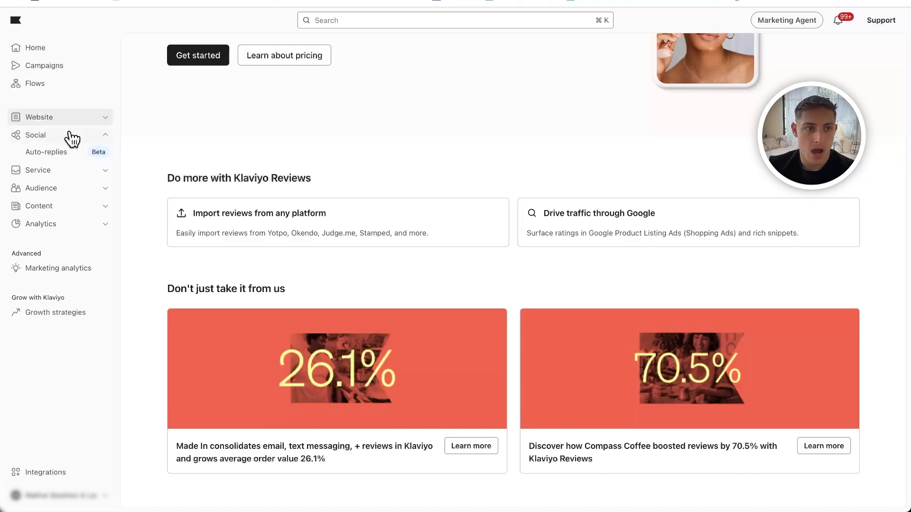
left_click(65, 135)
left_click(57, 152)
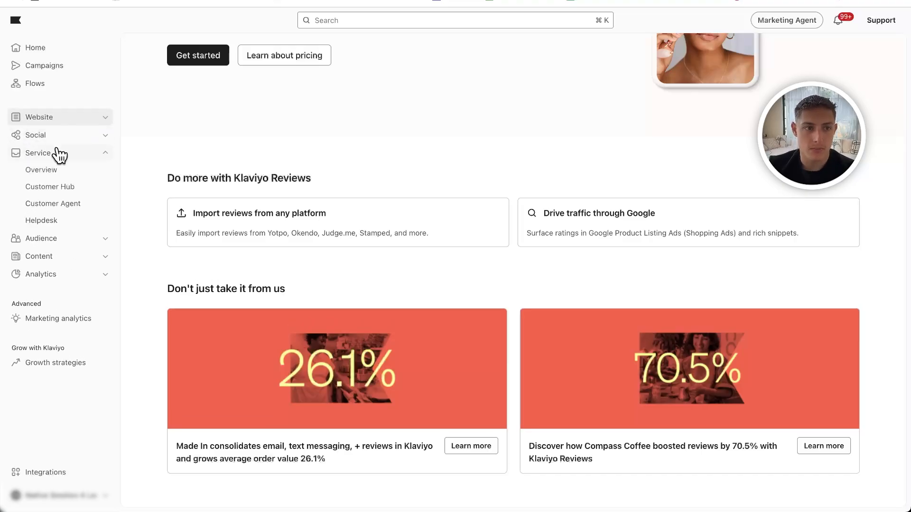
left_click(58, 153)
- Open the audience growth tools page and look through its subscriber collection options
left_click(61, 170)
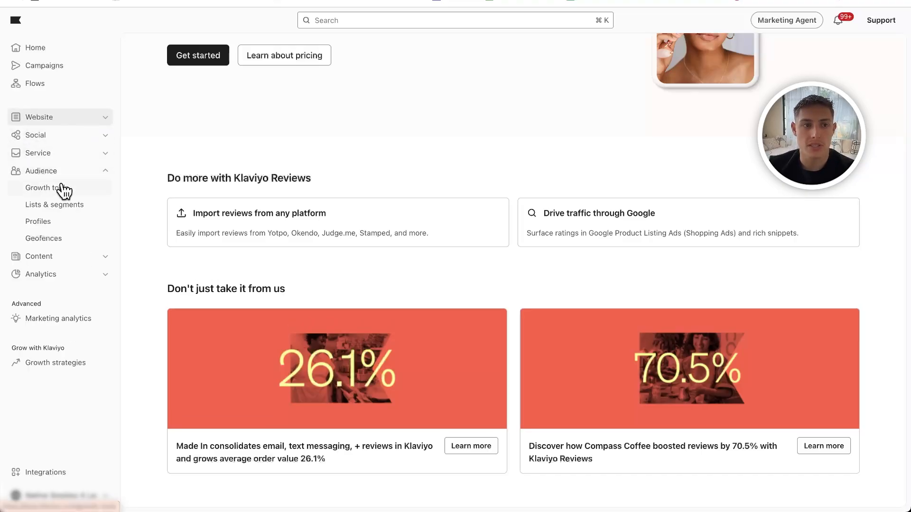
left_click(63, 189)
scroll(245, 193, "down", 1)
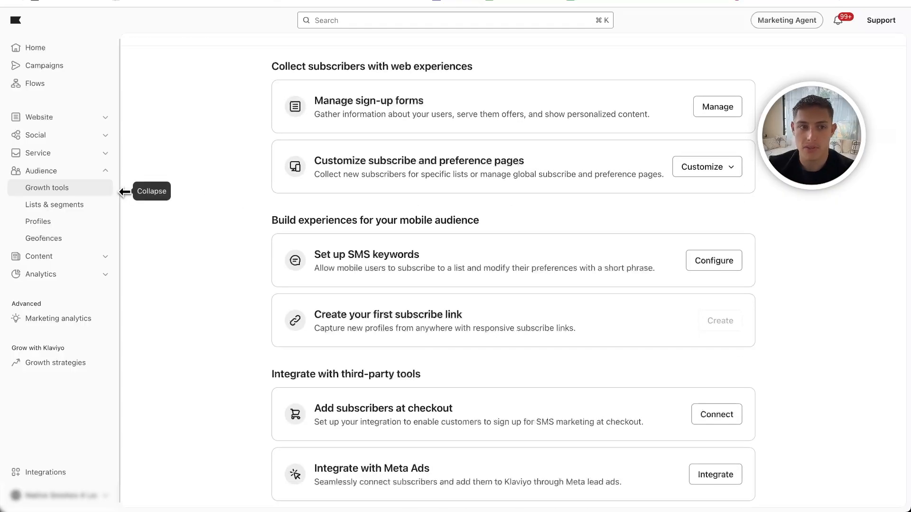
- Open the lists and segments overview and show the choices for creating a new list or segment
left_click(71, 205)
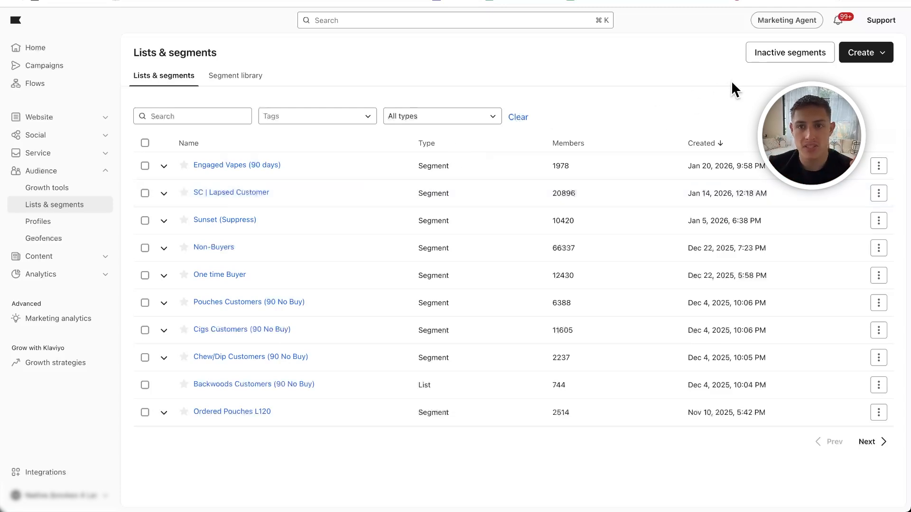
left_click(873, 56)
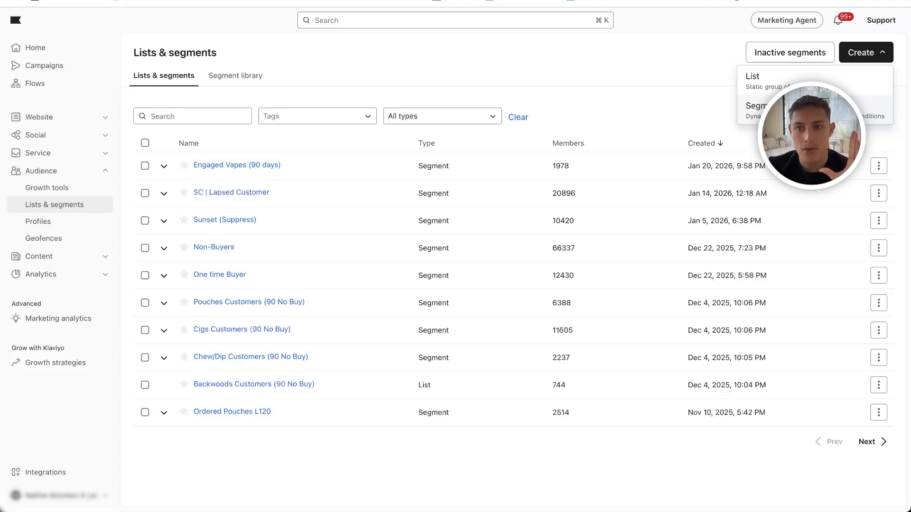
- Close the creation choices and review the type and creation date columns of the lists and segments table
left_click(631, 107)
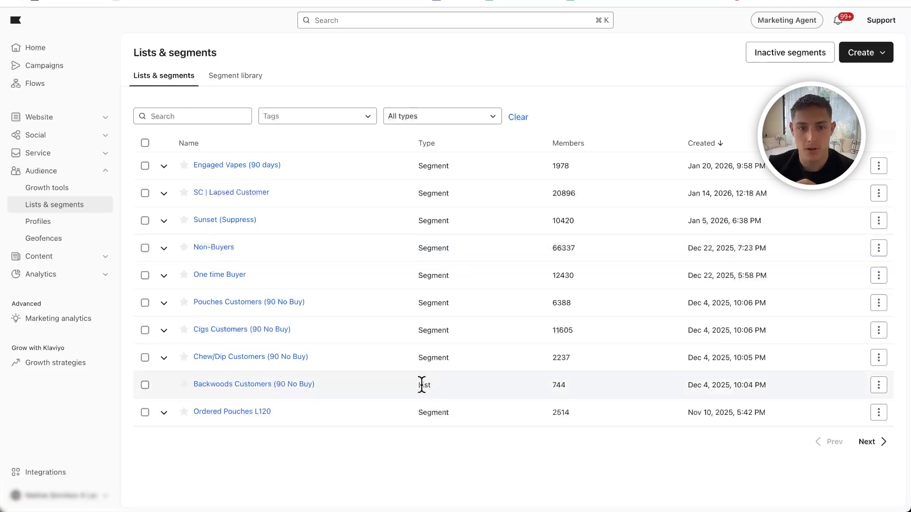
double_click(429, 249)
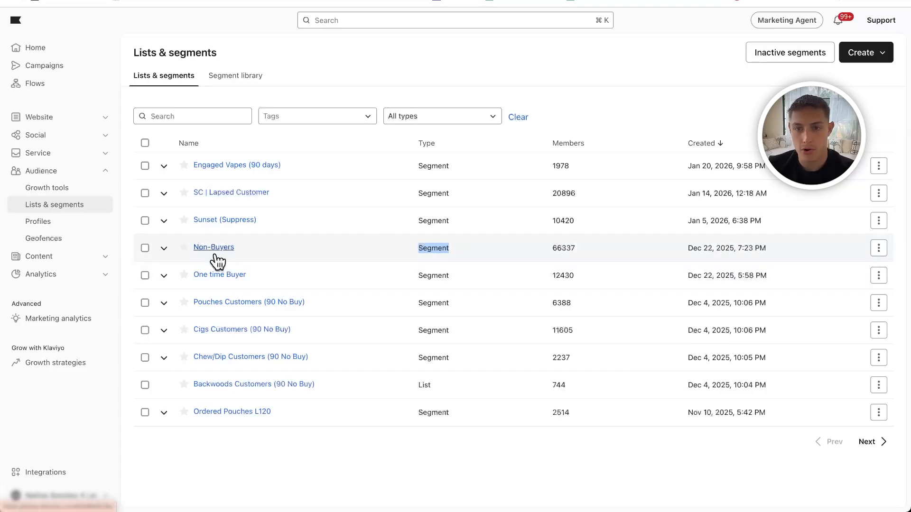
left_click_drag(685, 143, 741, 144)
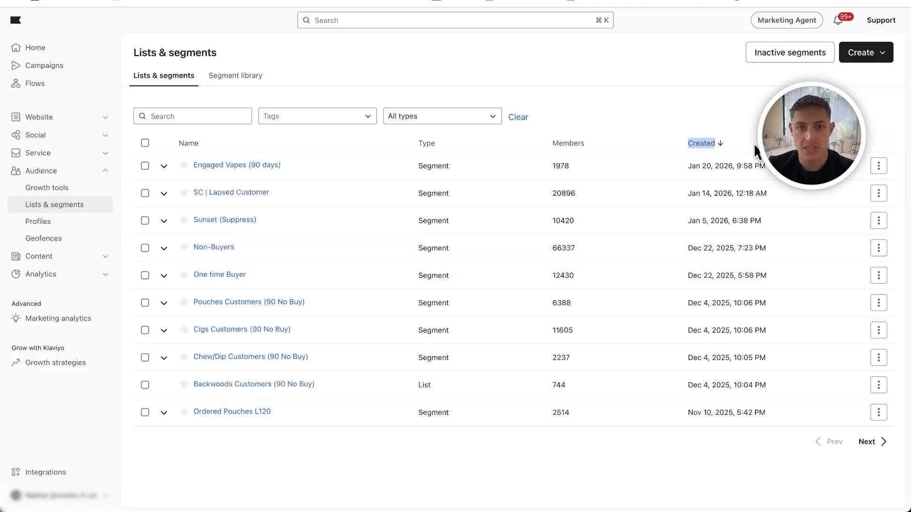
- Open the audience profiles page and examine the active and suppressed email profile counts
left_click(76, 223)
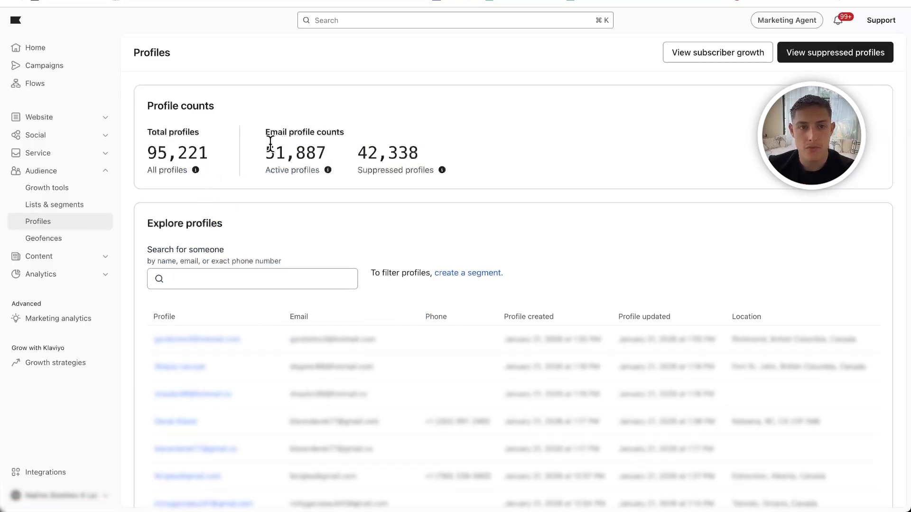
left_click_drag(265, 144, 337, 150)
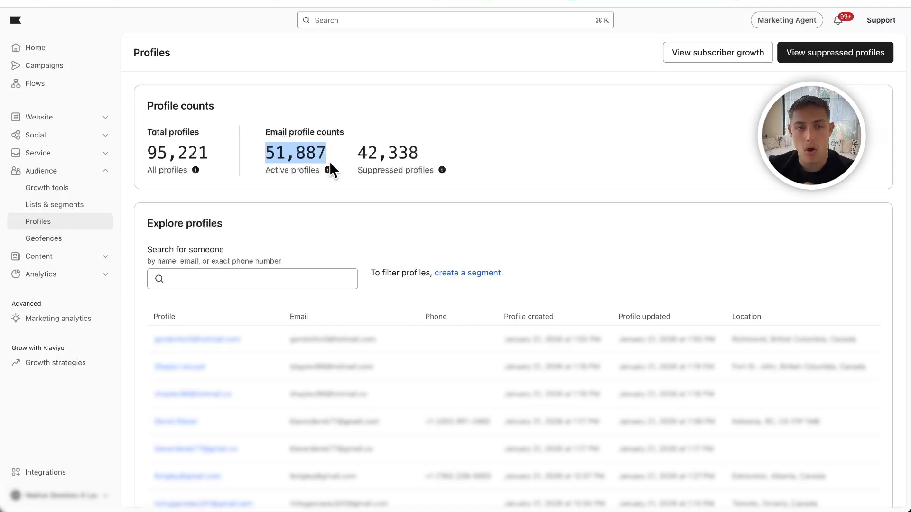
left_click(301, 161)
left_click_drag(358, 156, 468, 158)
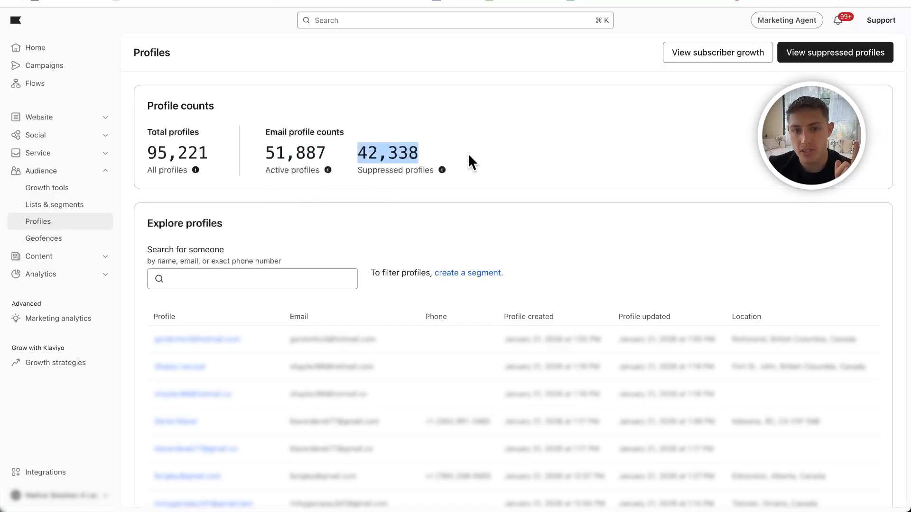
mouse_move(433, 169)
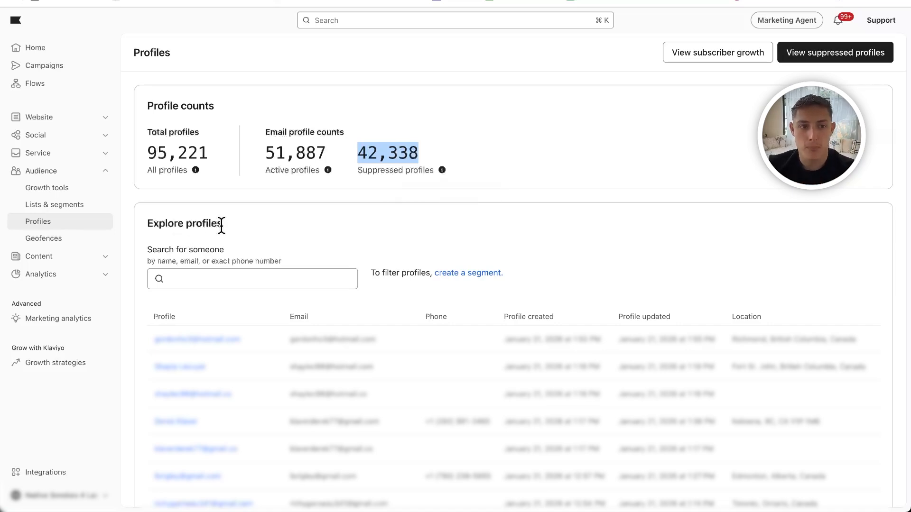
- Look through the Explore profiles table and its search field for finding an individual person
scroll(206, 268, "down", 1)
left_click(176, 240)
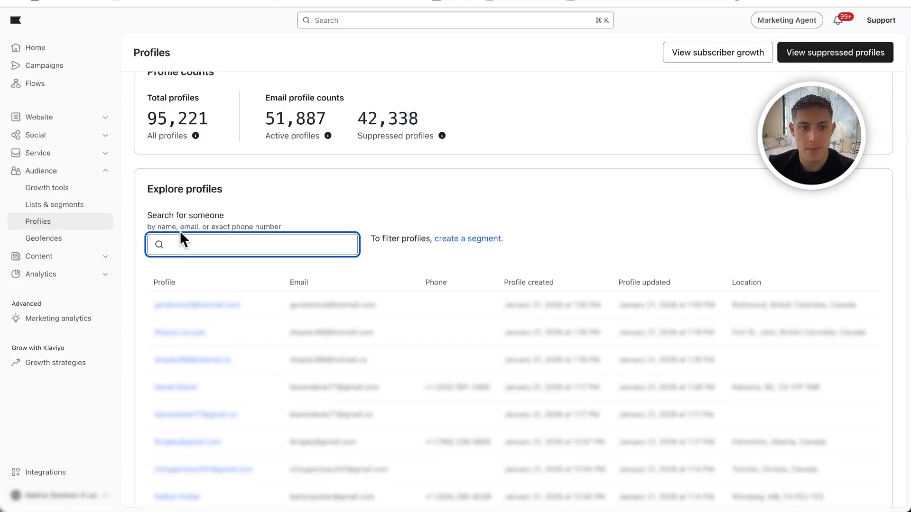
scroll(205, 245, "up", 1)
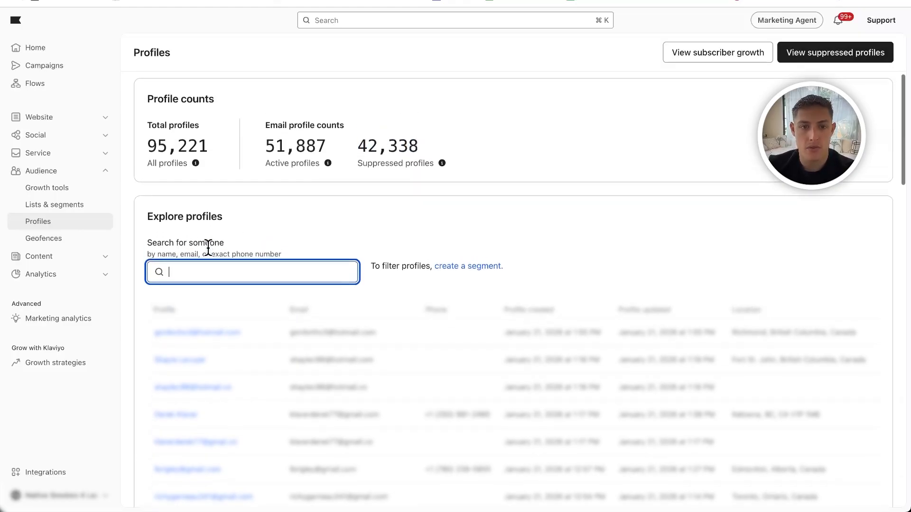
left_click(391, 220)
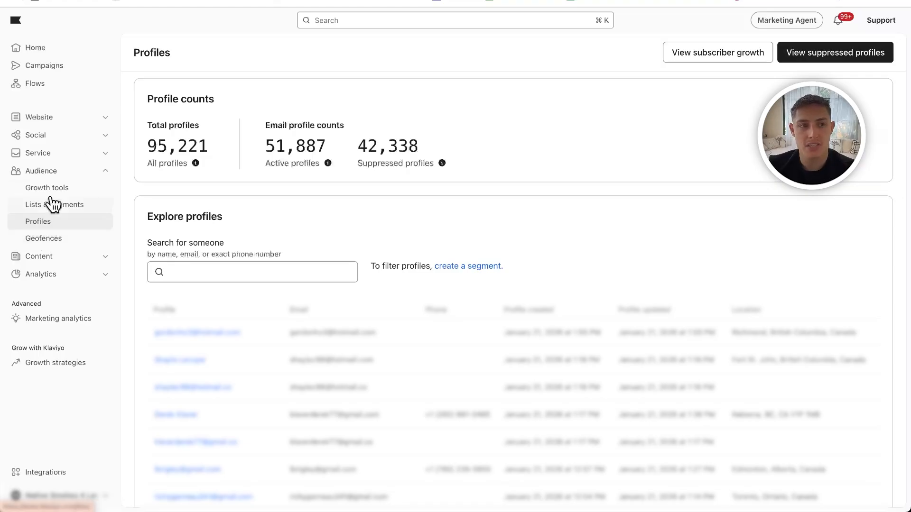
- Browse the email template library in the Content section and view the WooCommerce coupons page
left_click(48, 171)
left_click(53, 190)
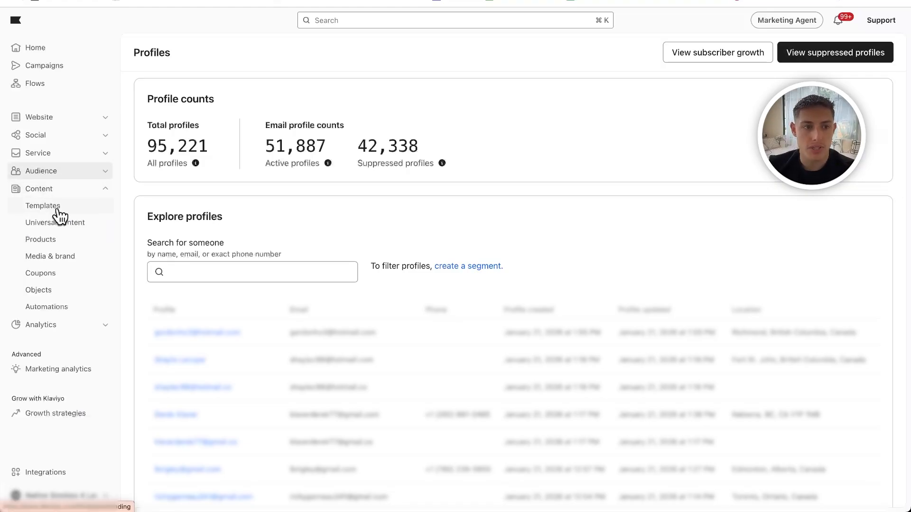
left_click(60, 207)
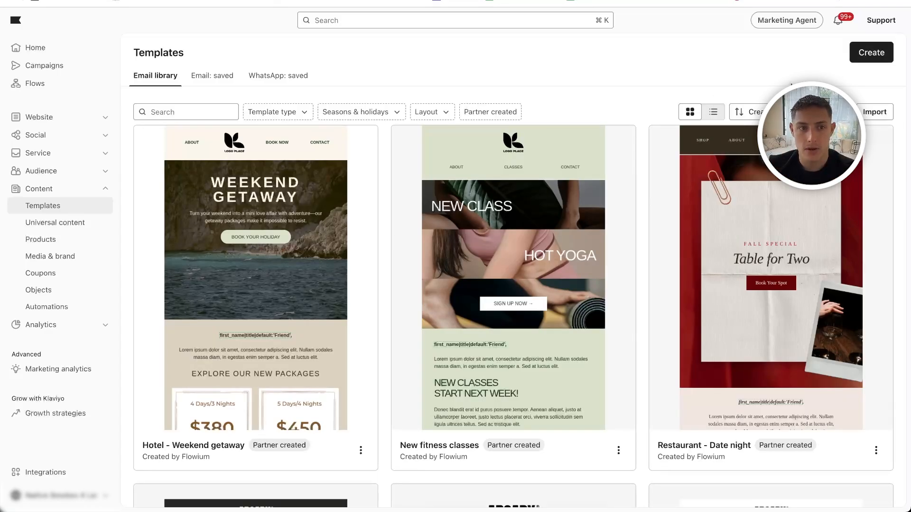
scroll(365, 284, "down", 10)
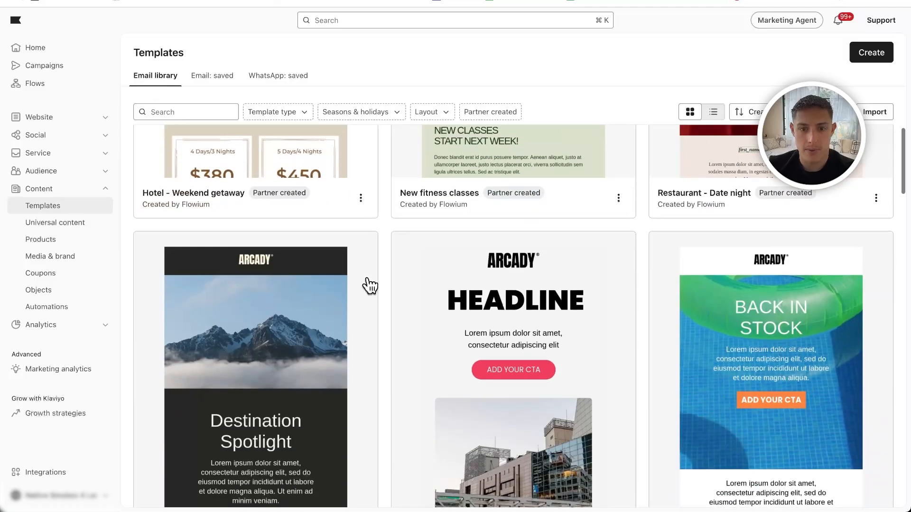
scroll(370, 284, "down", 3)
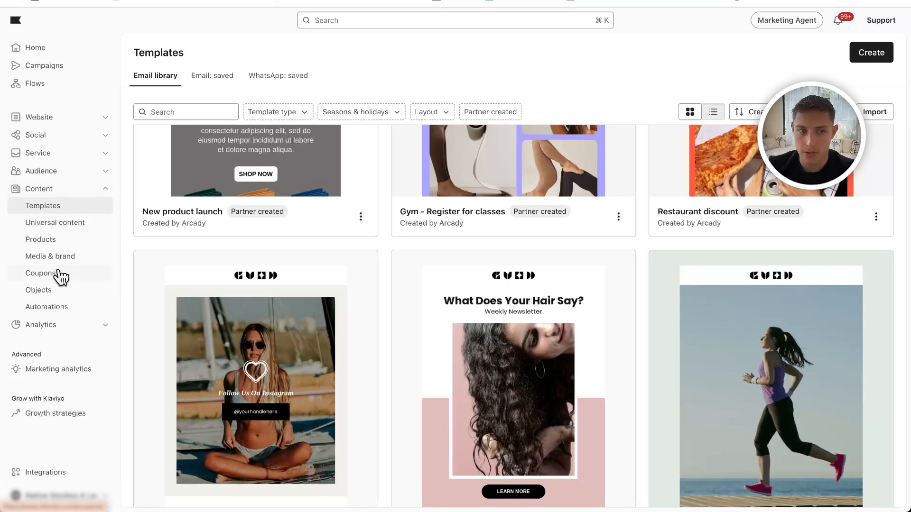
left_click(60, 274)
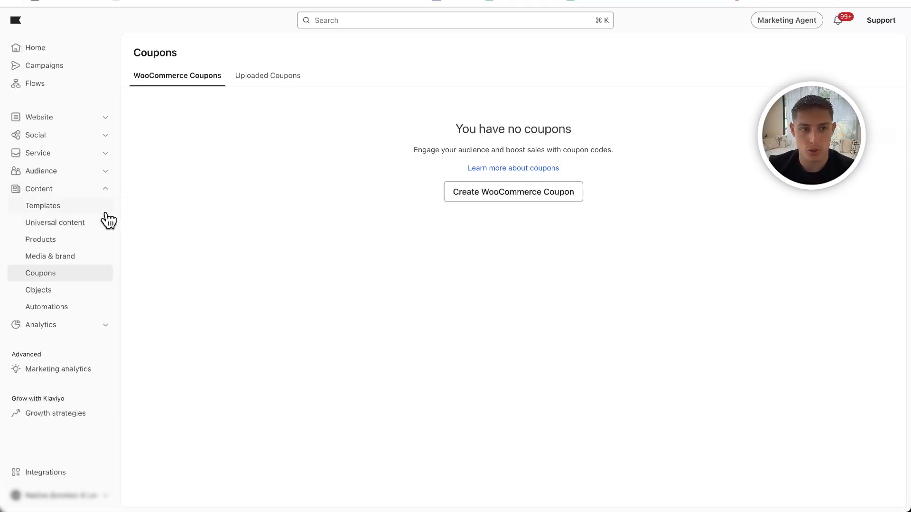
- Open the Business review analytics dashboard and check its growth overview and time period options
left_click(82, 190)
left_click(75, 206)
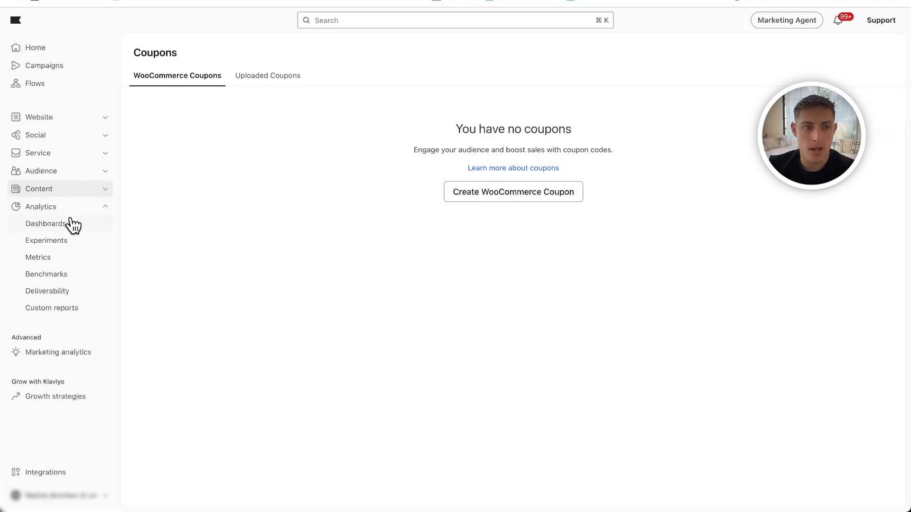
left_click(59, 225)
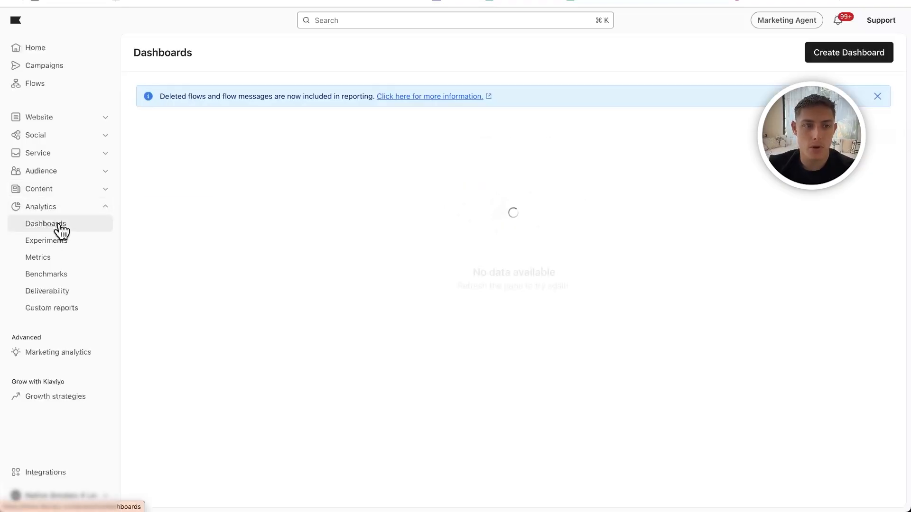
left_click(184, 149)
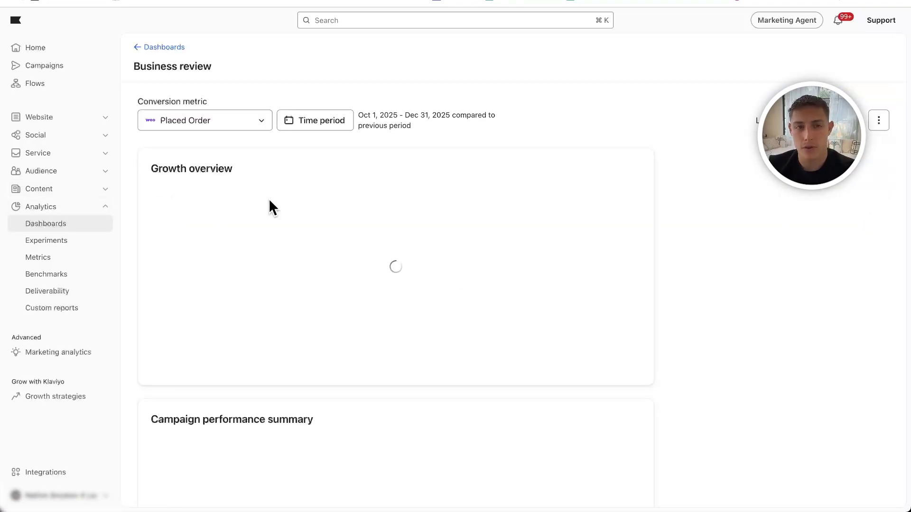
scroll(269, 201, "down", 5)
scroll(269, 198, "up", 5)
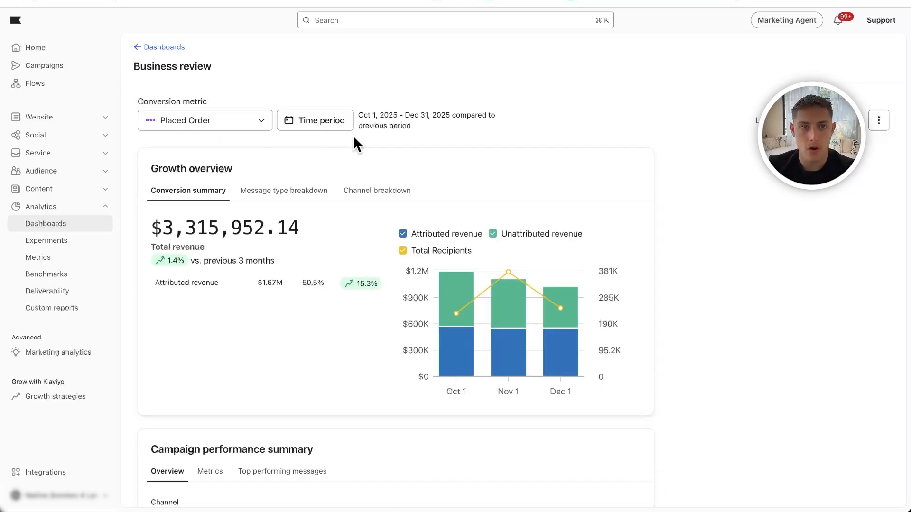
left_click(335, 124)
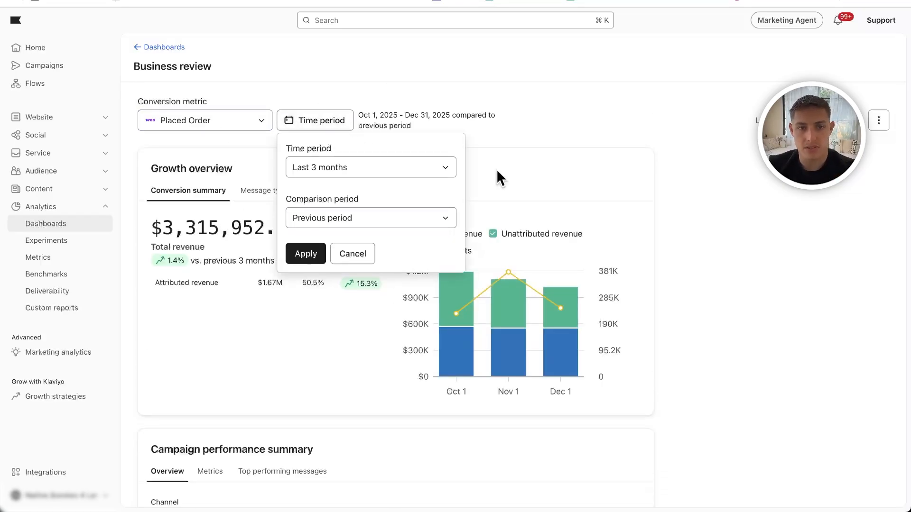
left_click(522, 185)
- Open the analytics metrics page and look through the list of tracked metrics
left_click(59, 258)
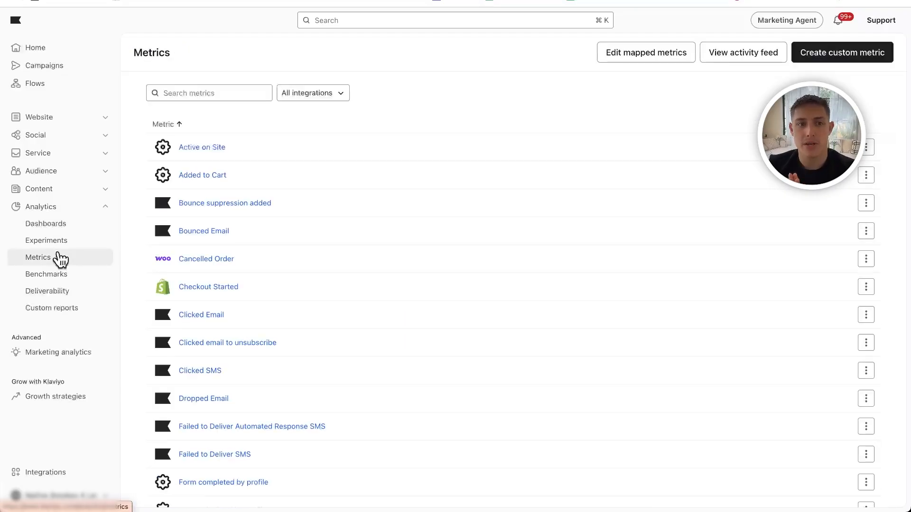
scroll(284, 156, "down", 1)
scroll(284, 156, "down", 8)
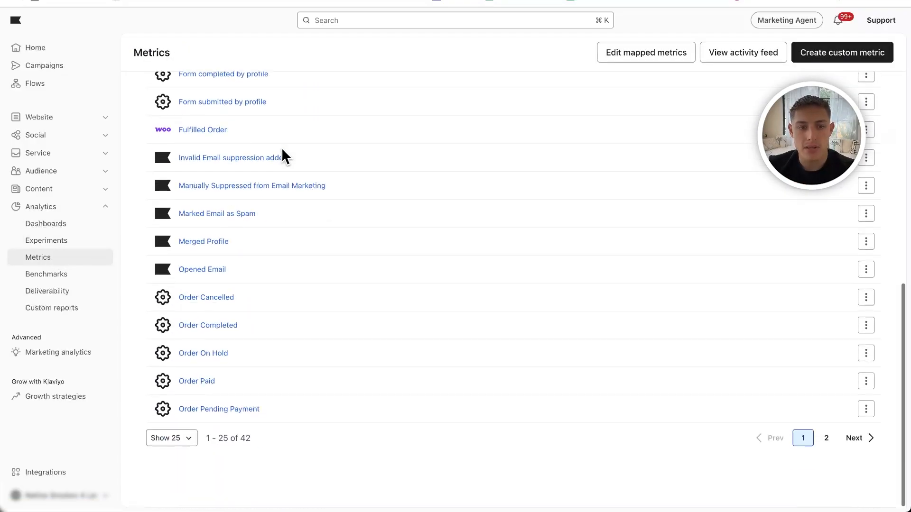
scroll(188, 155, "up", 9)
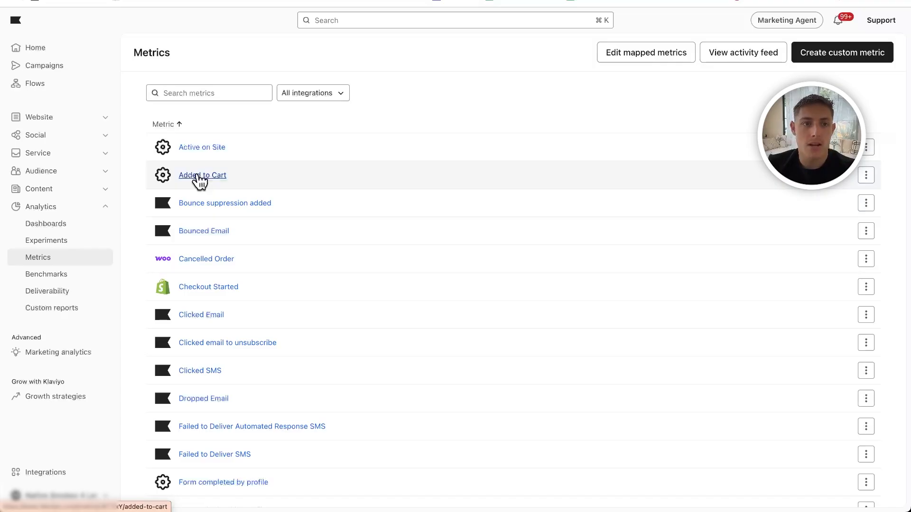
- Open the deliverability page and examine the email score, its metrics, and recent campaign and flow performance
left_click(47, 293)
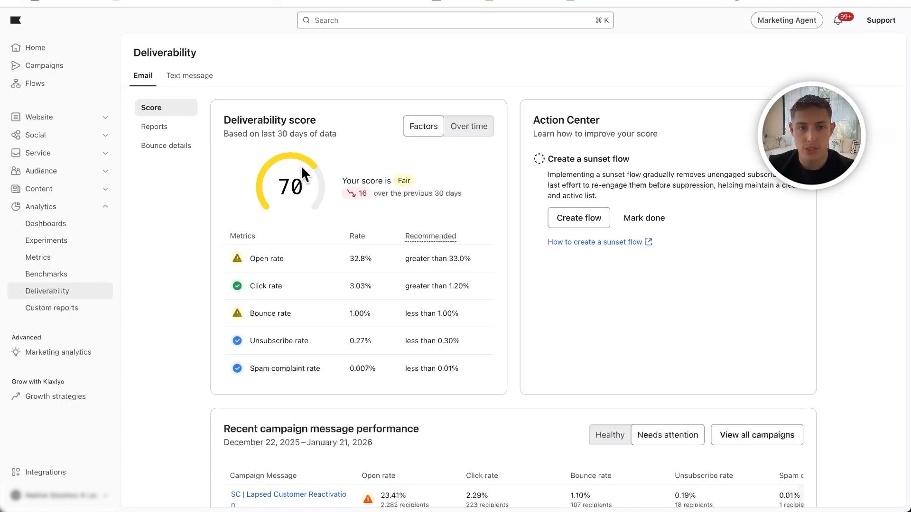
left_click_drag(285, 188, 368, 194)
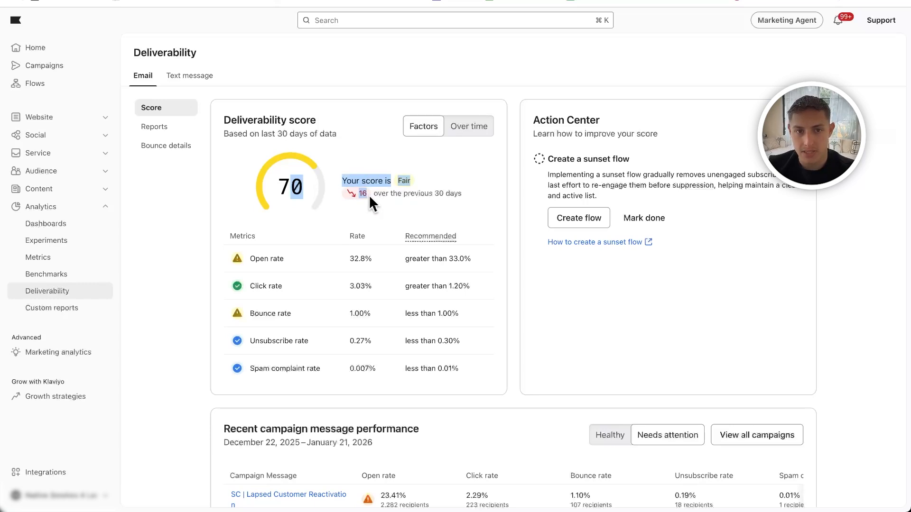
left_click(339, 204)
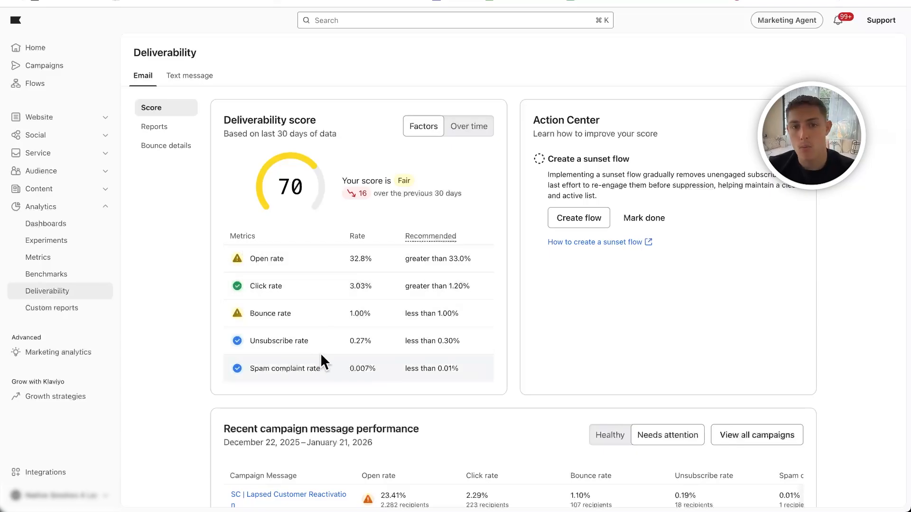
scroll(346, 315, "down", 6)
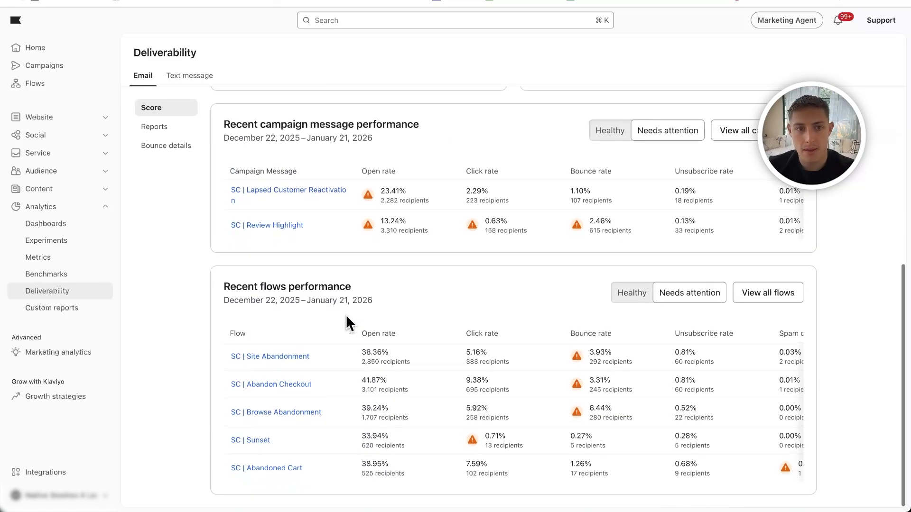
scroll(346, 315, "up", 6)
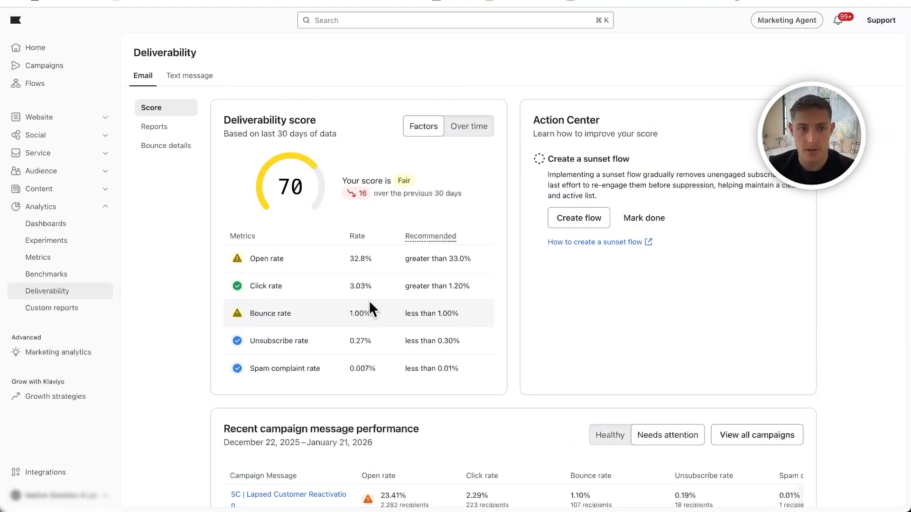
- View the enabled integrations and open the app marketplace to explore further apps
left_click(60, 208)
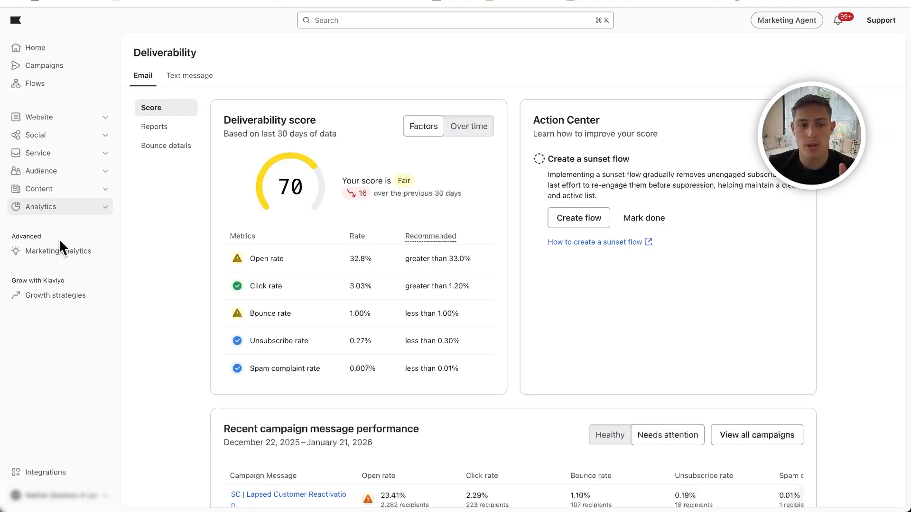
left_click(40, 472)
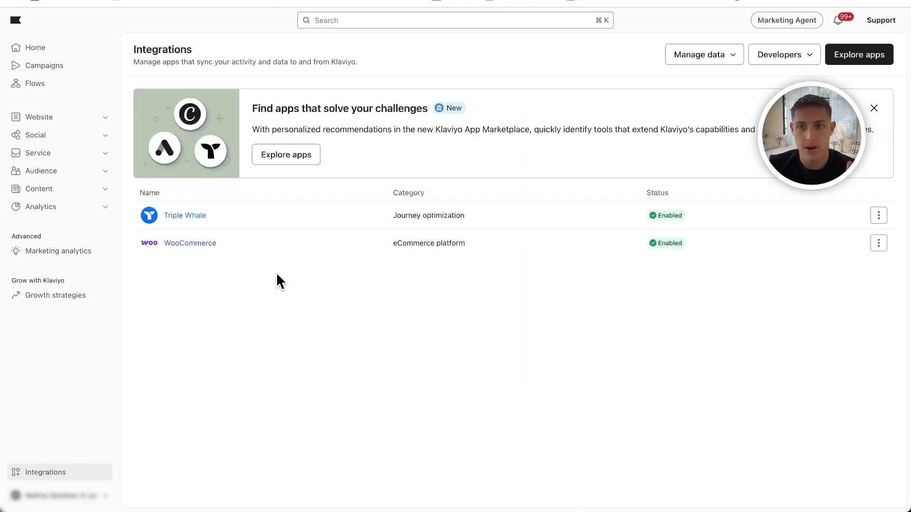
left_click(856, 67)
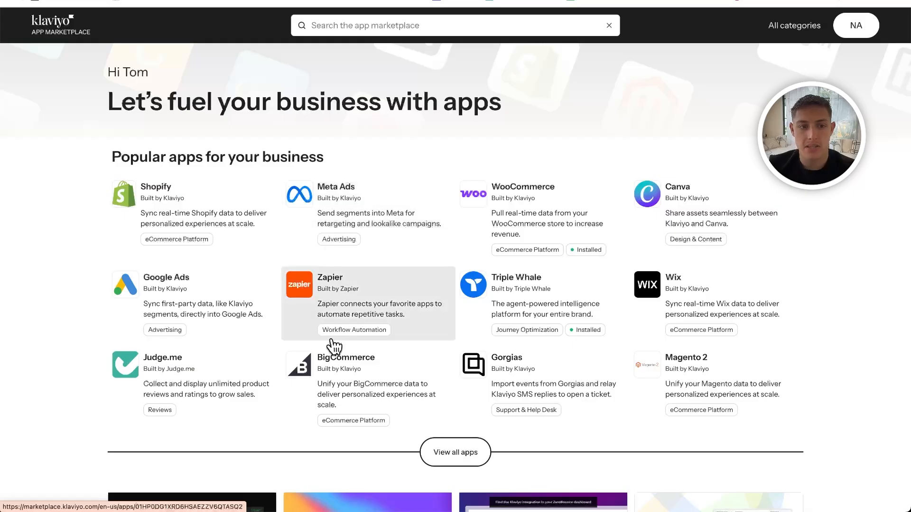
- Look over the marketplace's popular apps and browse the complete app list with its categories
scroll(155, 386, "up", 5)
scroll(156, 392, "down", 2)
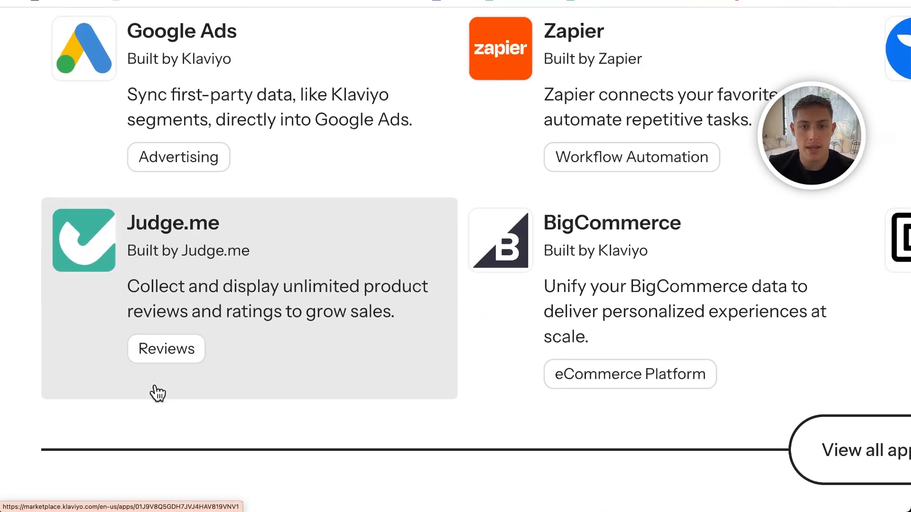
scroll(259, 313, "left", 1)
scroll(261, 313, "down", 5)
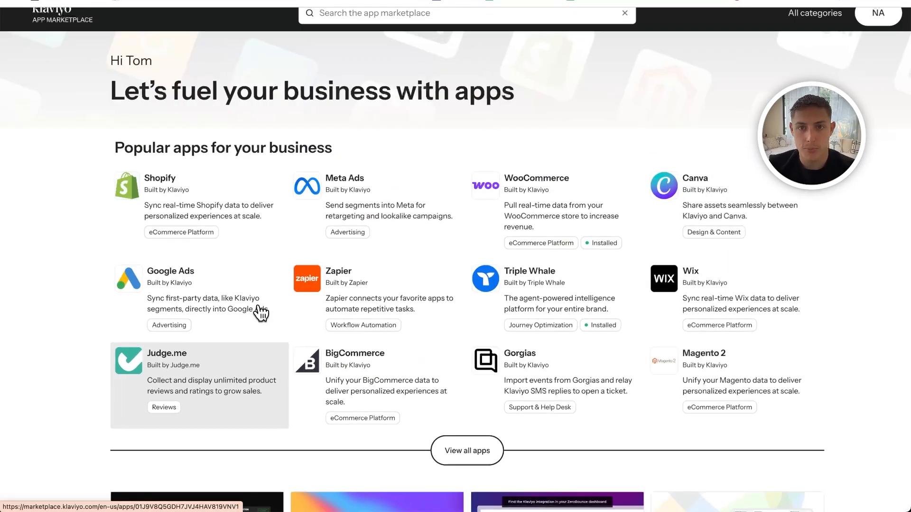
left_click(453, 447)
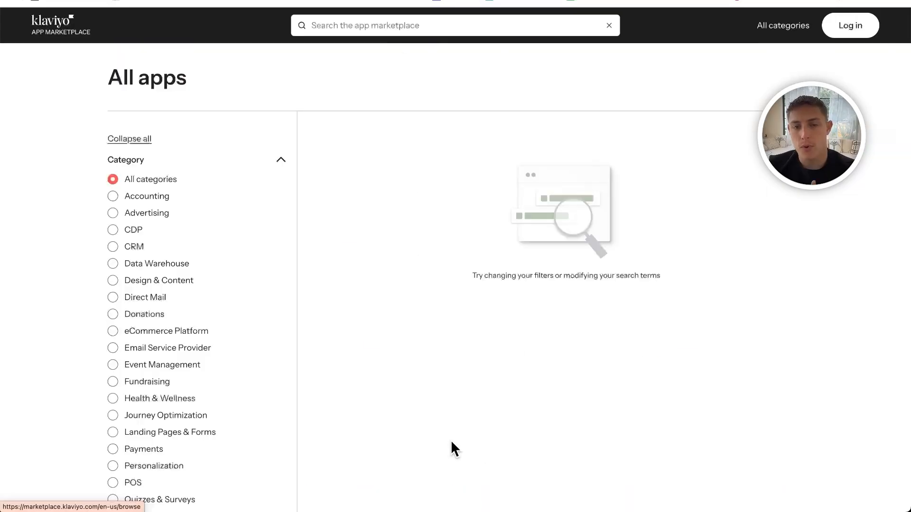
scroll(180, 395, "down", 3)
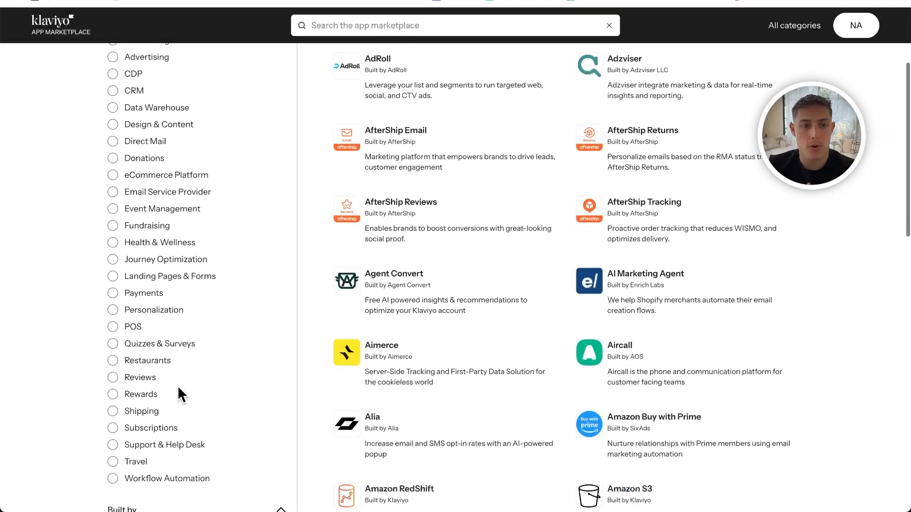
- Search the app marketplace for "yotpo" and glance over the app list before leaving the all-apps page
scroll(409, 304, "up", 4)
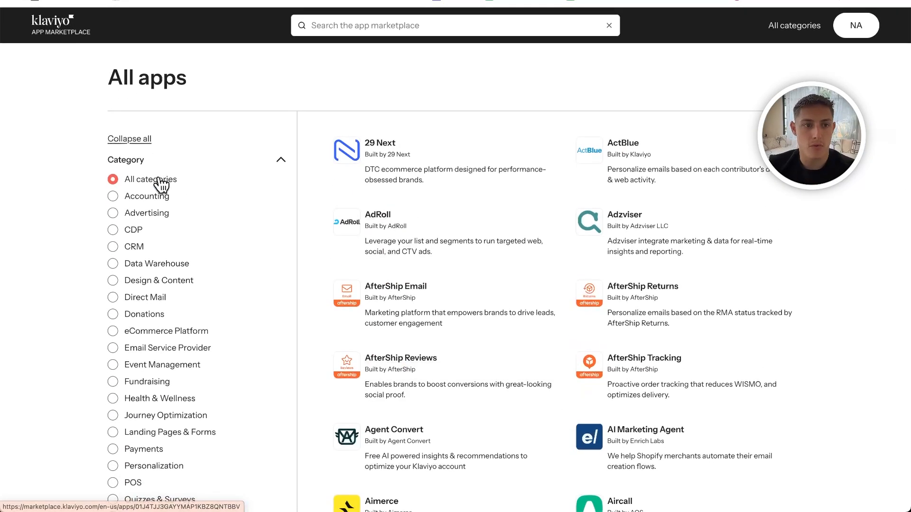
left_click(427, 21)
type("yotpo")
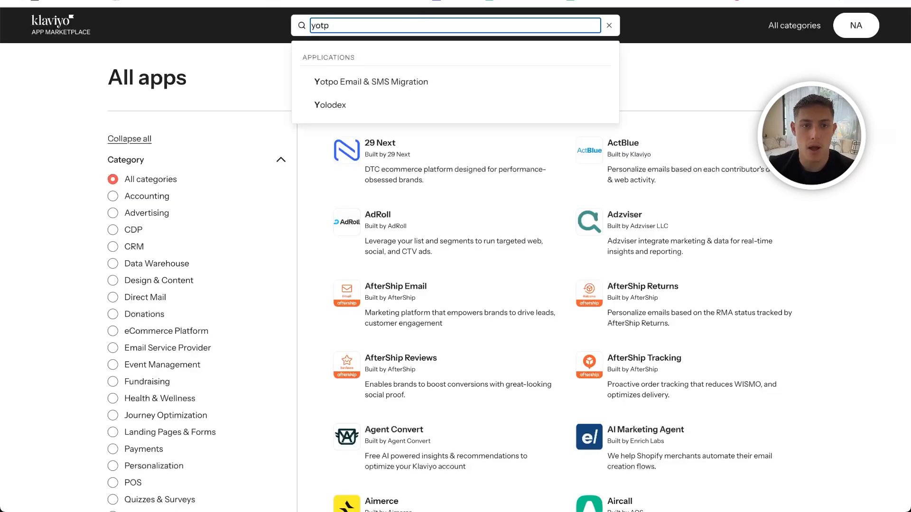
left_click(410, 114)
scroll(411, 114, "down", 1)
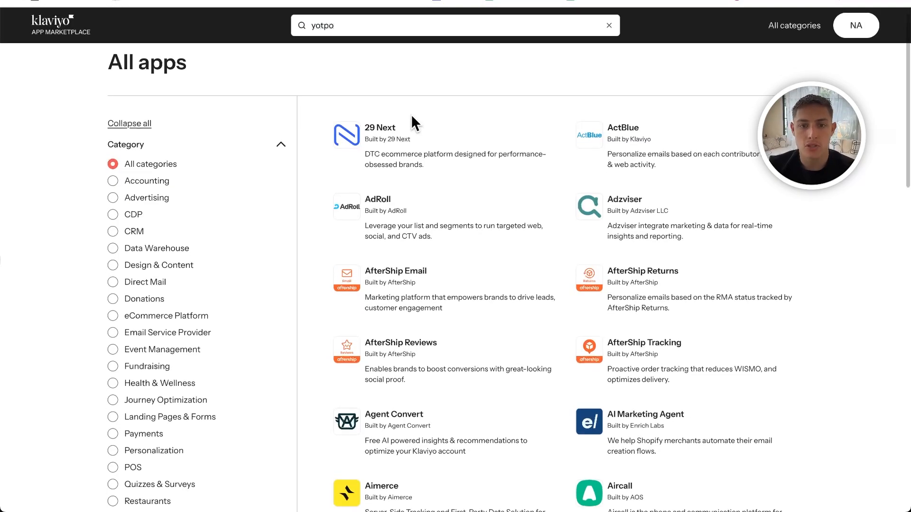
left_click(52, 25)
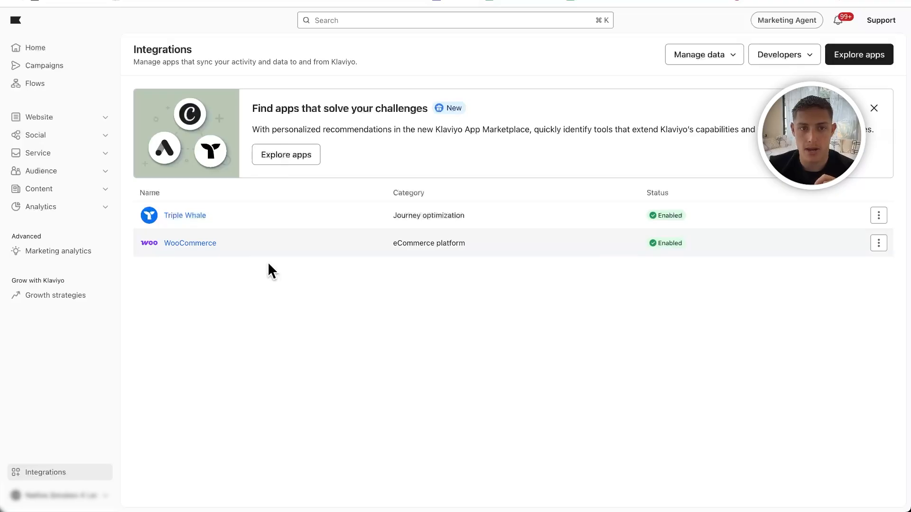
- Find the Shopify app in the marketplace by searching for "shopi" and start installing it
left_click(50, 49)
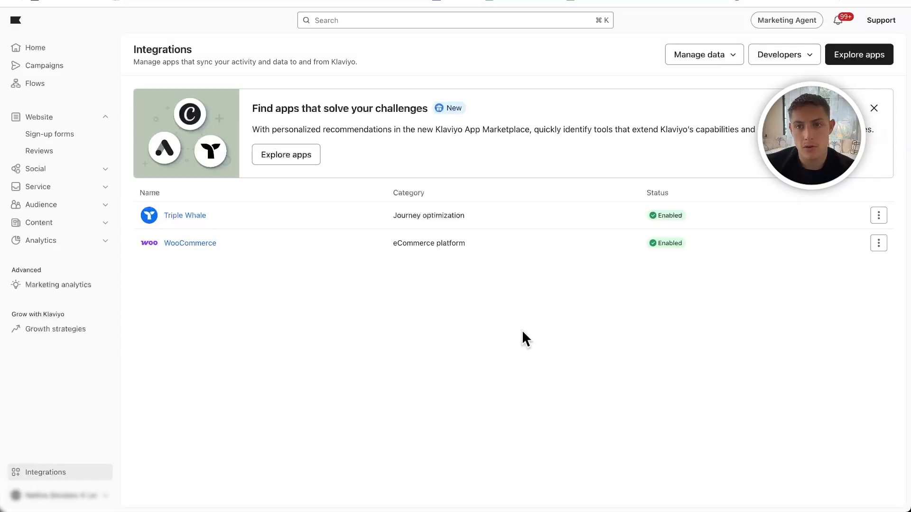
left_click(851, 55)
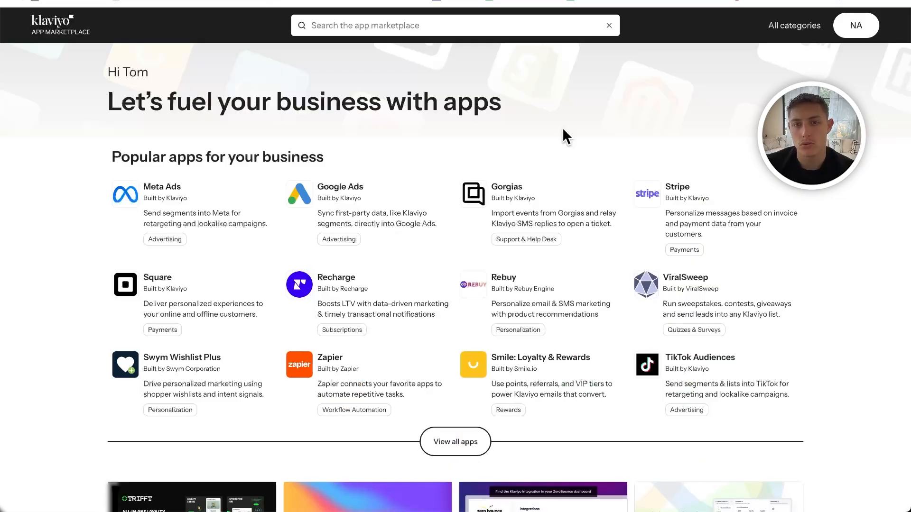
left_click(396, 28)
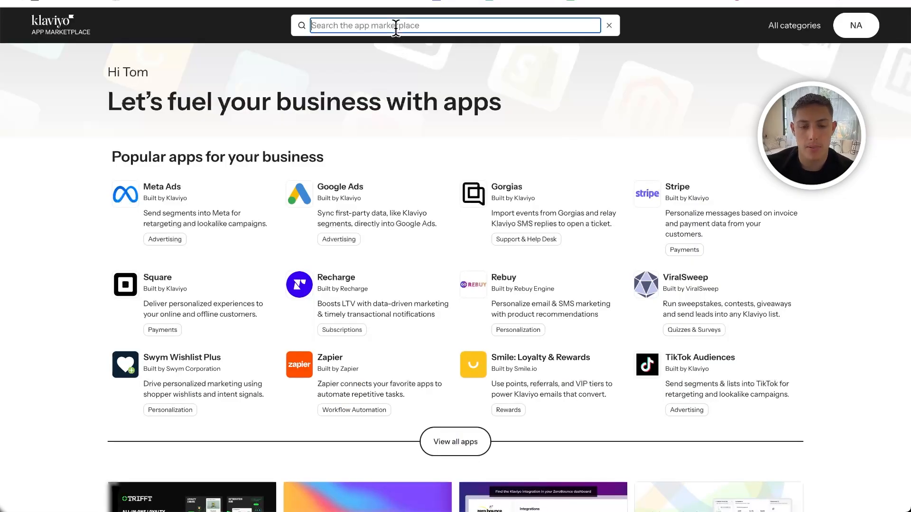
type("shopi")
left_click(343, 78)
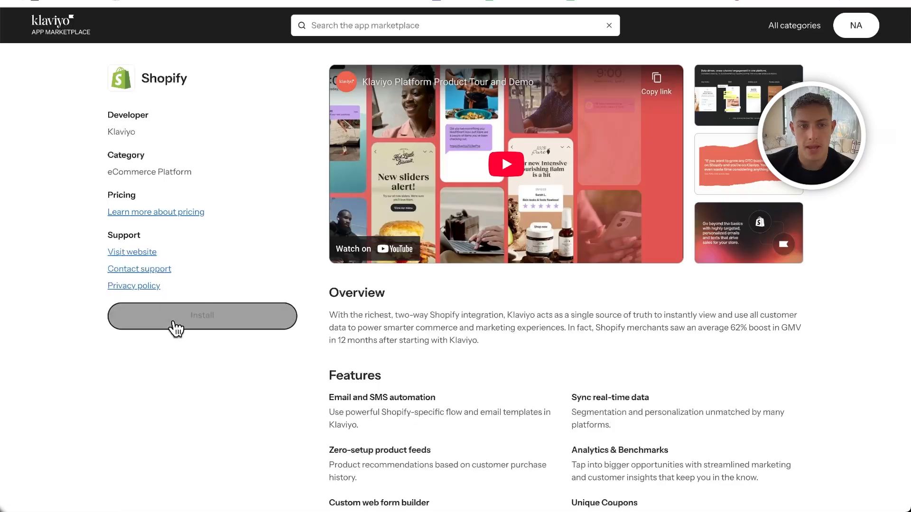
left_click(175, 326)
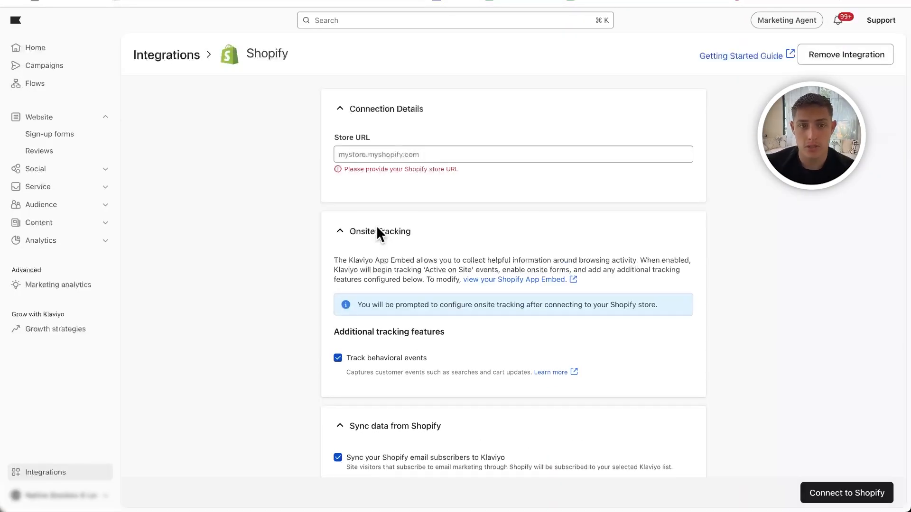
- Review the Shopify store URL and onsite tracking settings, and try viewing the Shopify App Embed page
left_click(373, 152)
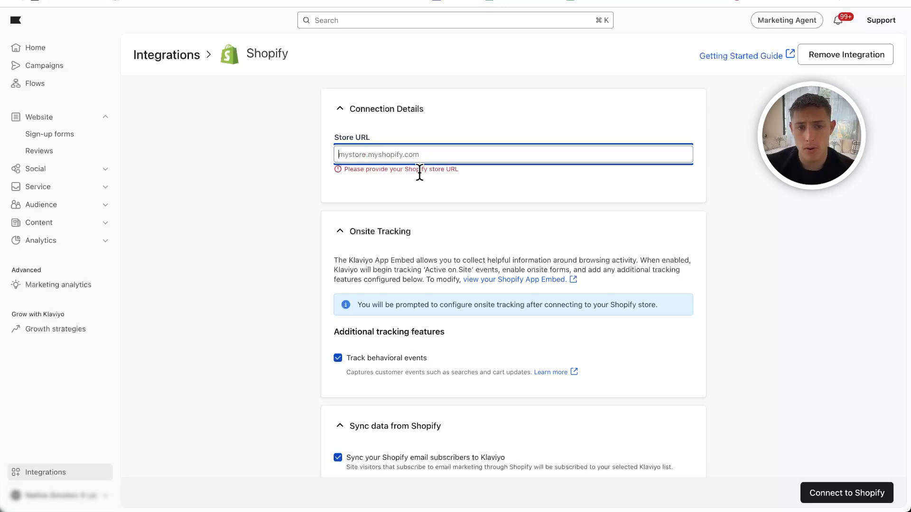
scroll(387, 280, "down", 2)
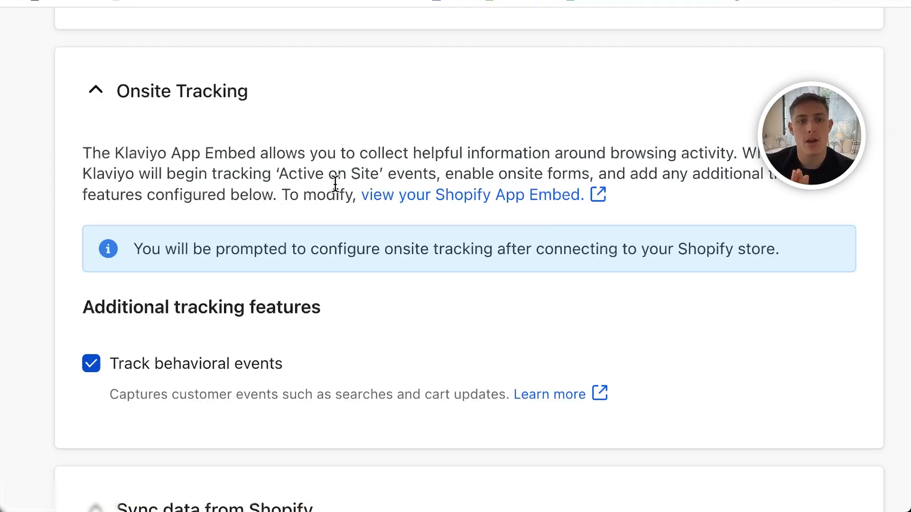
left_click_drag(274, 169, 371, 169)
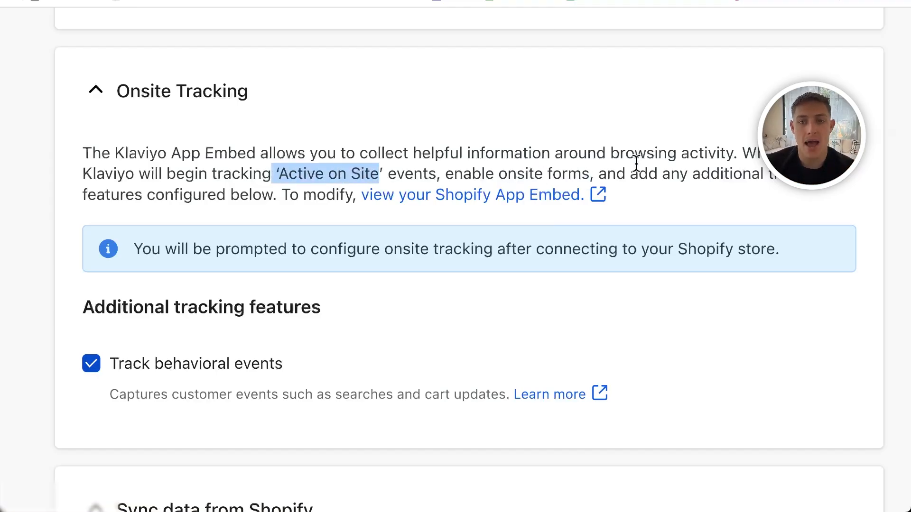
left_click_drag(230, 195, 302, 195)
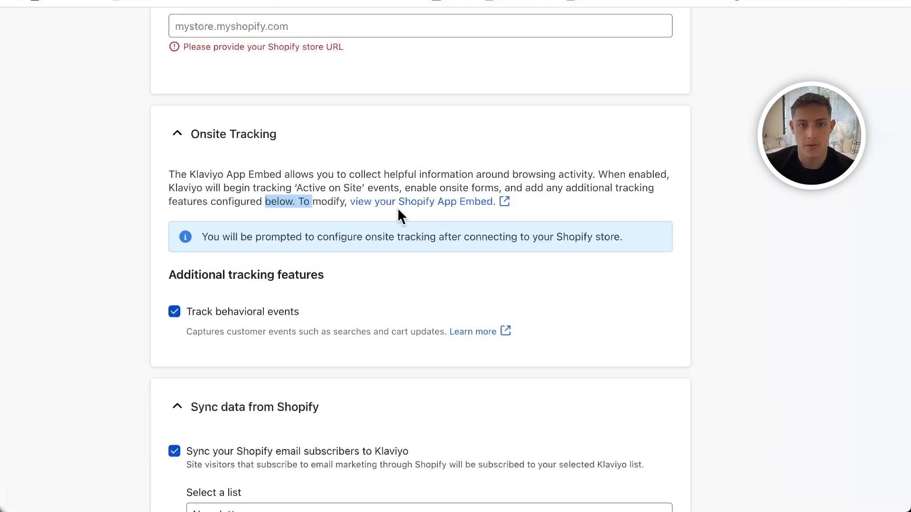
left_click(441, 195)
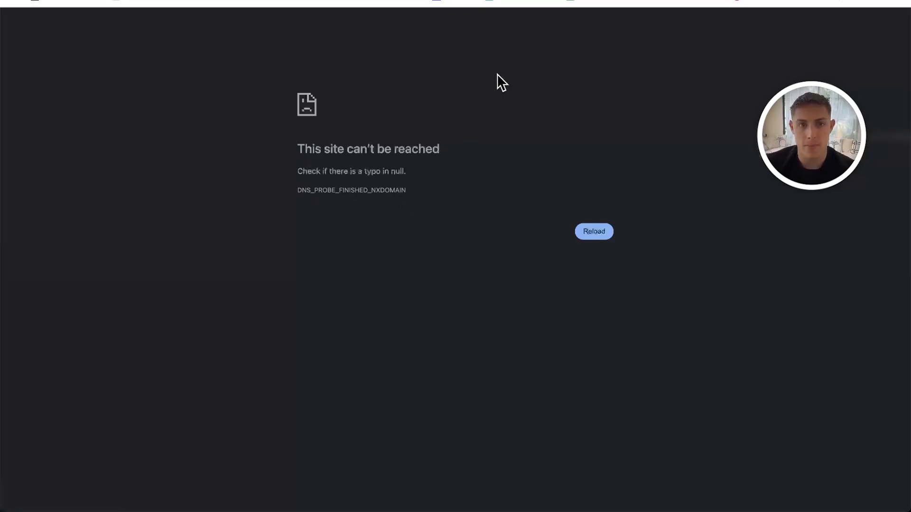
key("super+w")
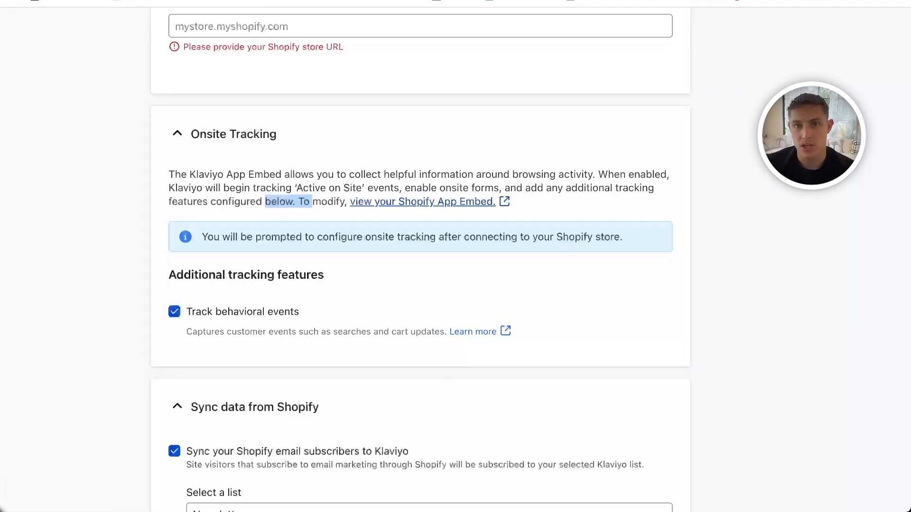
scroll(465, 190, "down", 1)
left_click(276, 206)
left_click_drag(276, 206, 444, 205)
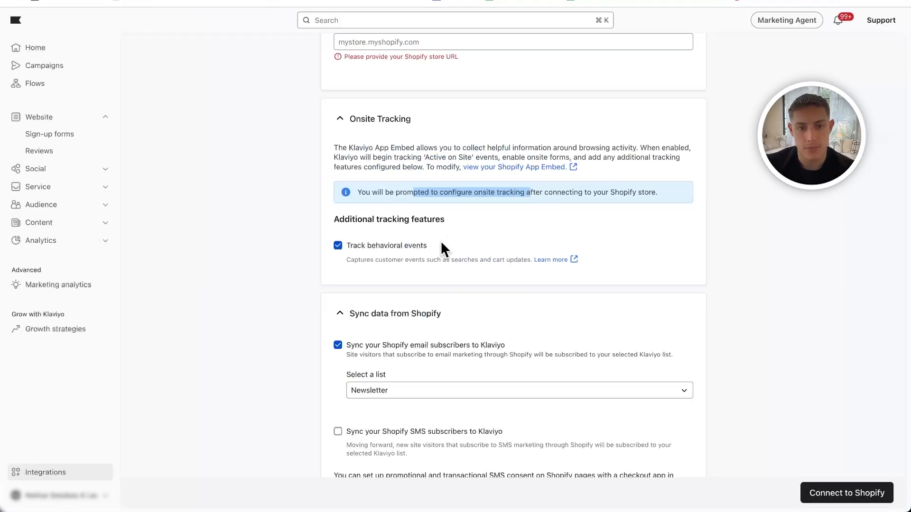
- Enable syncing Shopify SMS subscribers to Klaviyo and view the available lists without choosing one
scroll(317, 280, "down", 3)
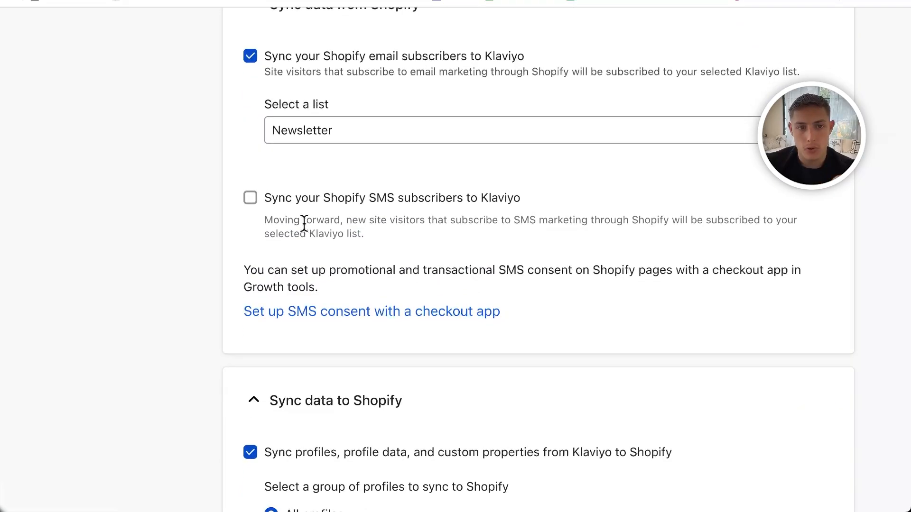
left_click_drag(328, 207, 447, 208)
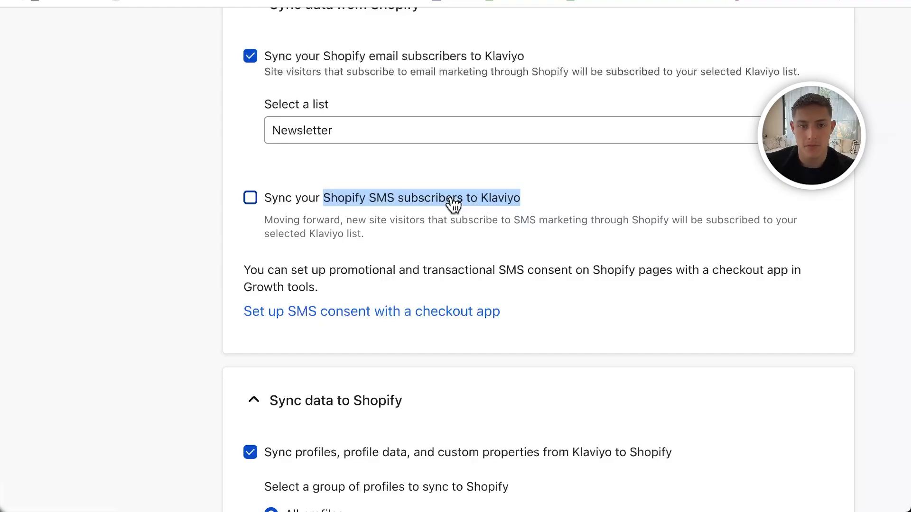
left_click(250, 198)
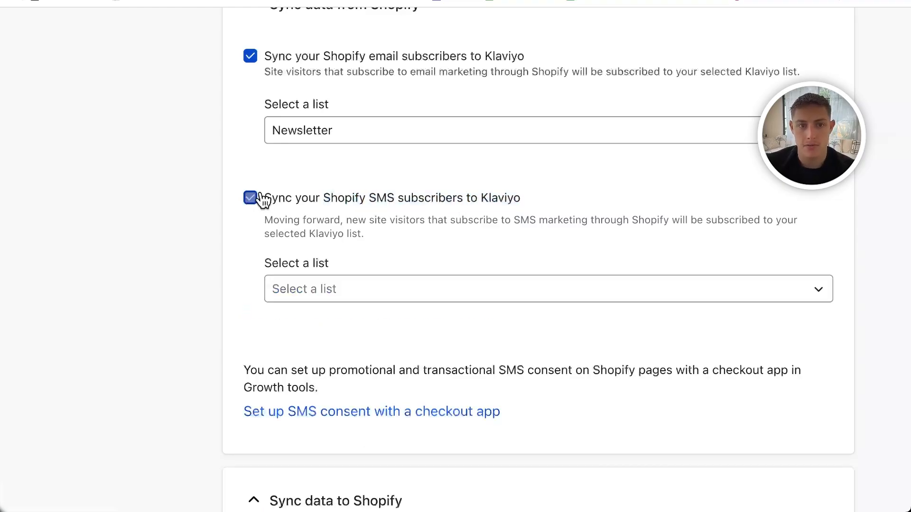
left_click(343, 290)
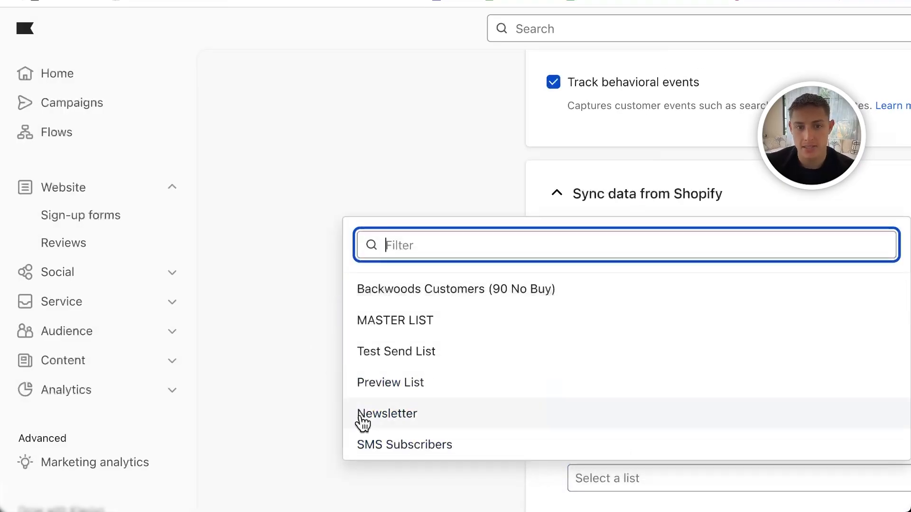
left_click(298, 278)
- Examine the options for syncing data to Shopify, including profile groups, profile data and custom properties
scroll(554, 409, "down", 10)
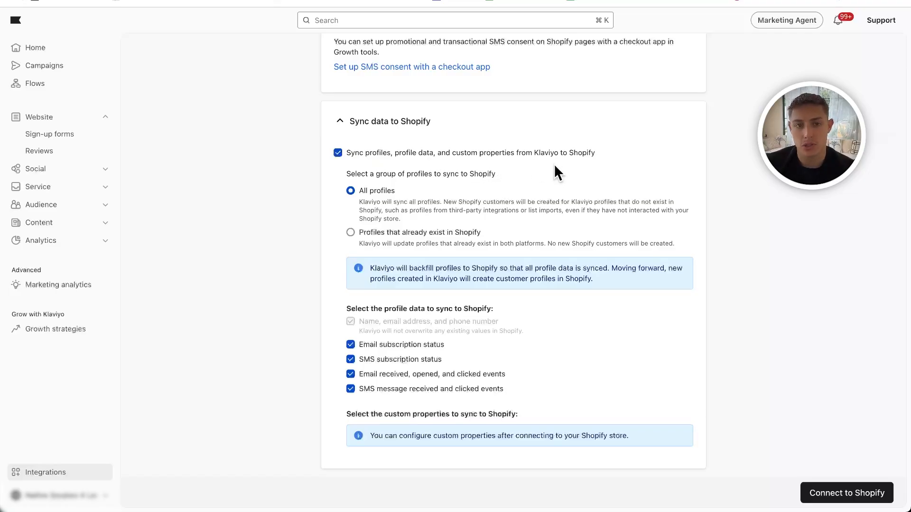
left_click_drag(375, 173, 495, 171)
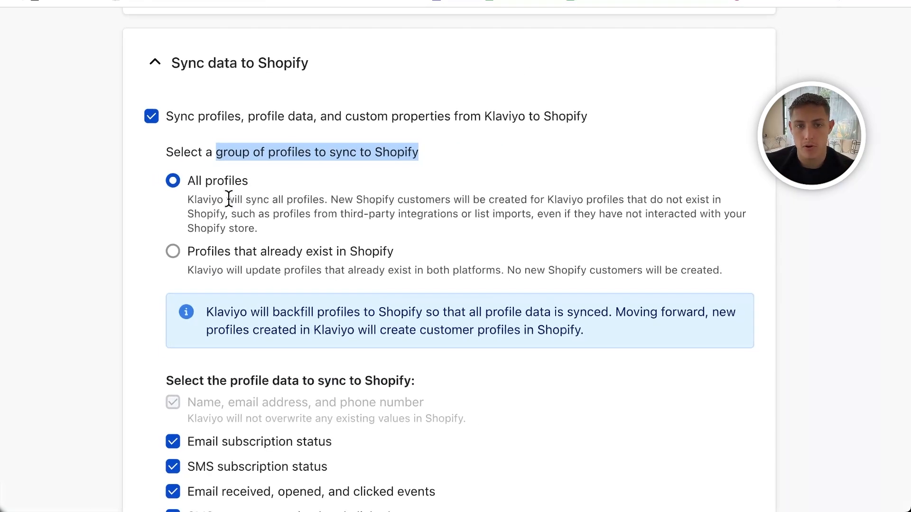
left_click_drag(742, 199, 421, 199)
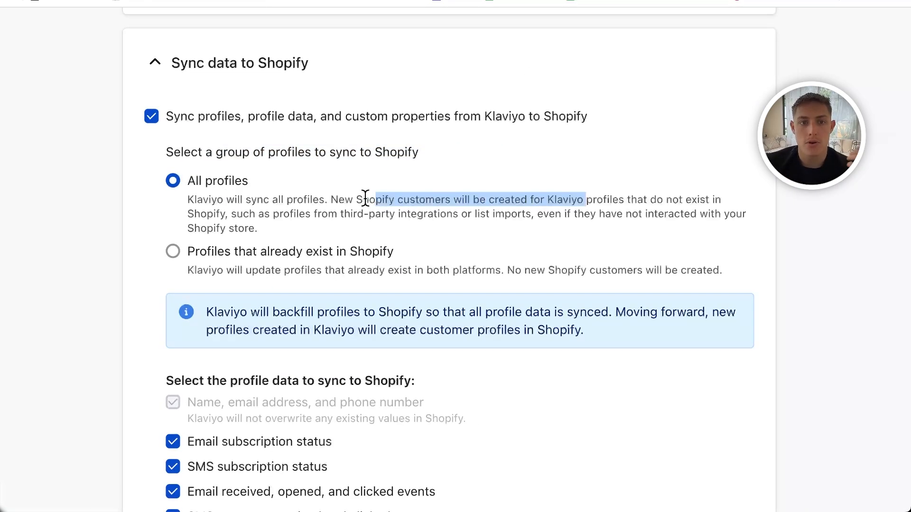
left_click(512, 202)
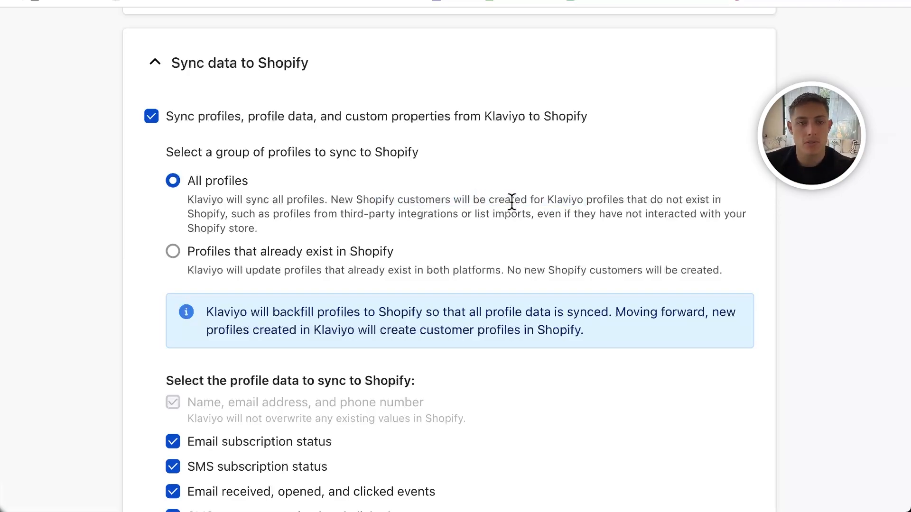
scroll(511, 200, "down", 2)
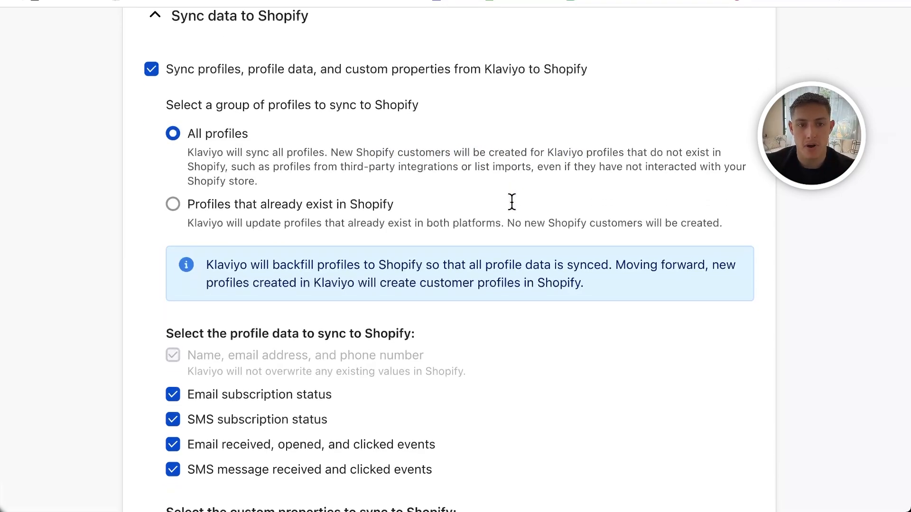
scroll(362, 204, "down", 2)
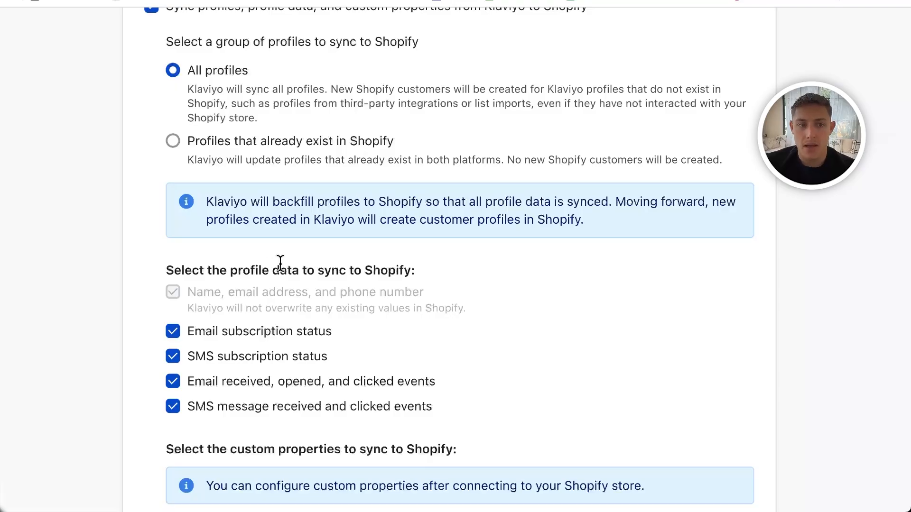
left_click_drag(261, 270, 432, 268)
scroll(407, 282, "down", 1)
scroll(407, 283, "down", 2)
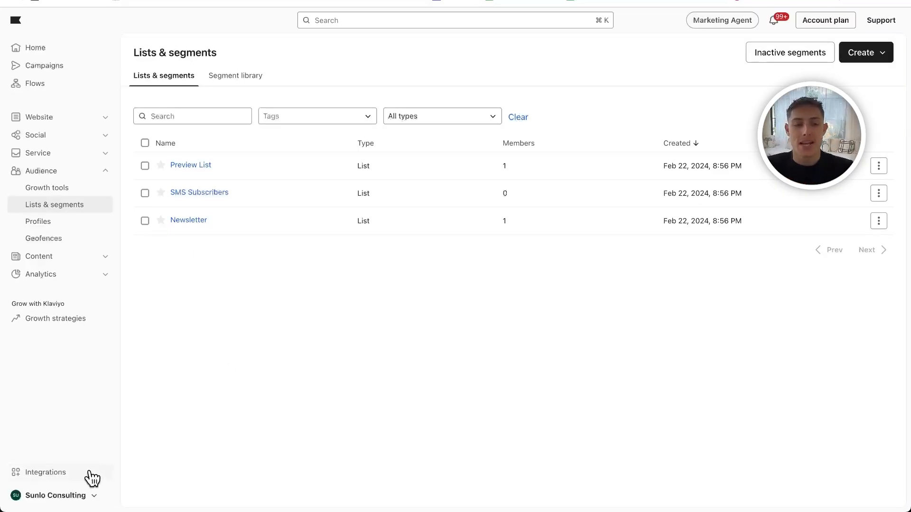
- Open the account's domain settings and read the branded email sending domain description
left_click(76, 495)
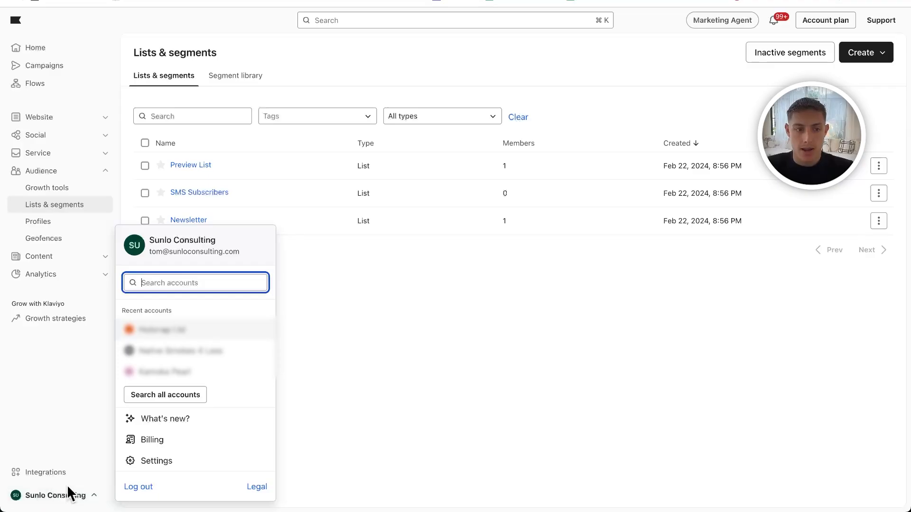
left_click(153, 462)
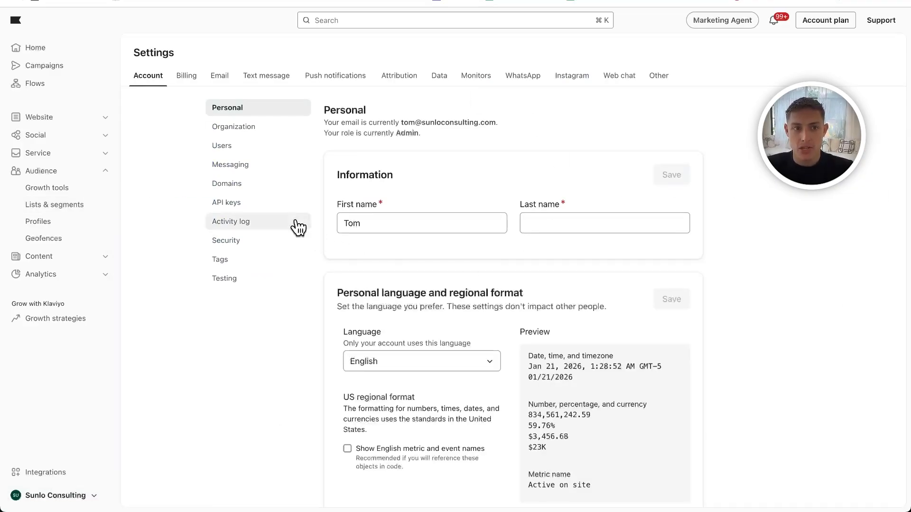
left_click(242, 195)
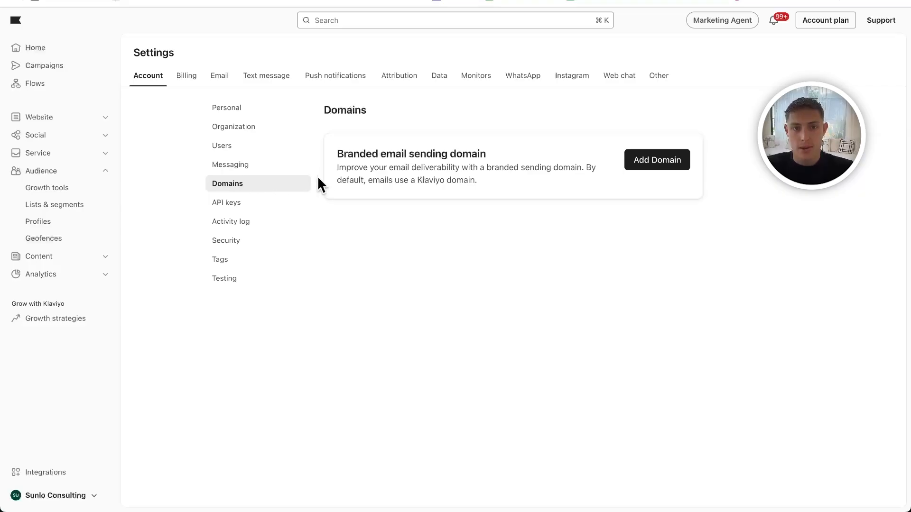
left_click_drag(335, 157, 491, 159)
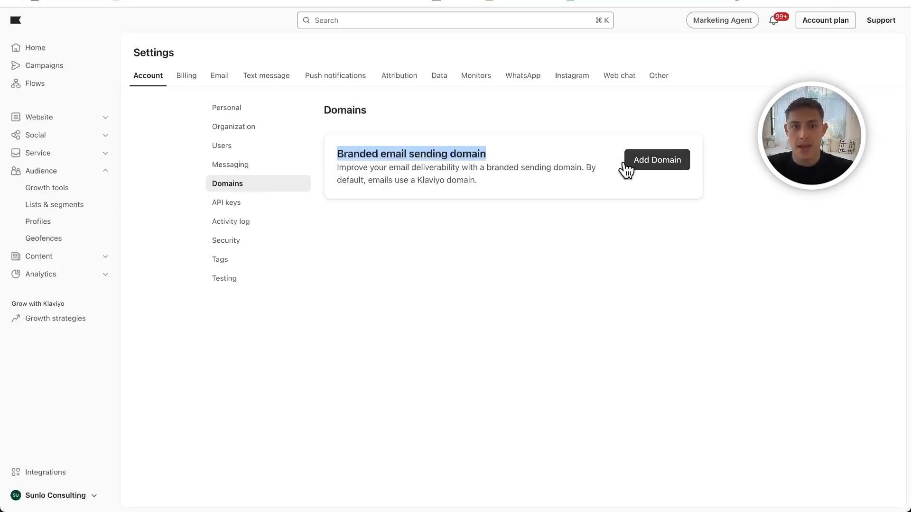
left_click(415, 163)
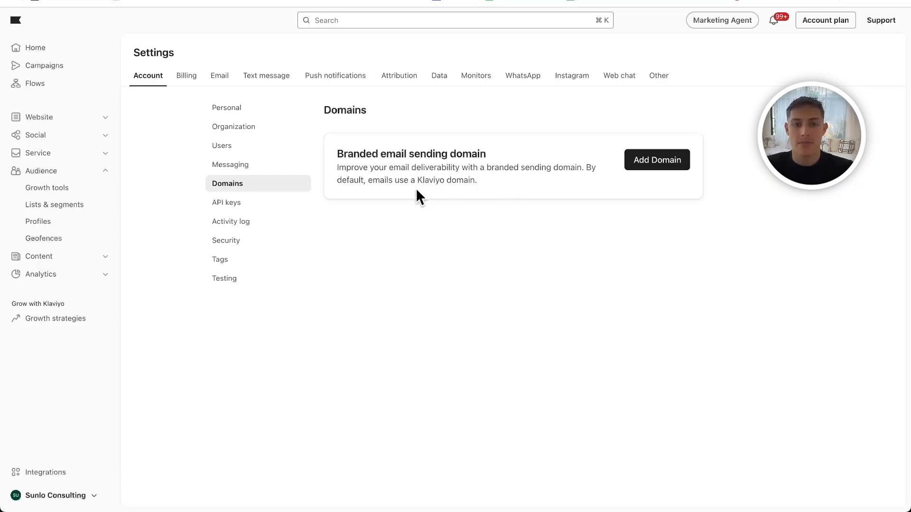
- Start adding a branded email sending domain and proceed with sunloconsulting.com as the root domain
left_click(646, 161)
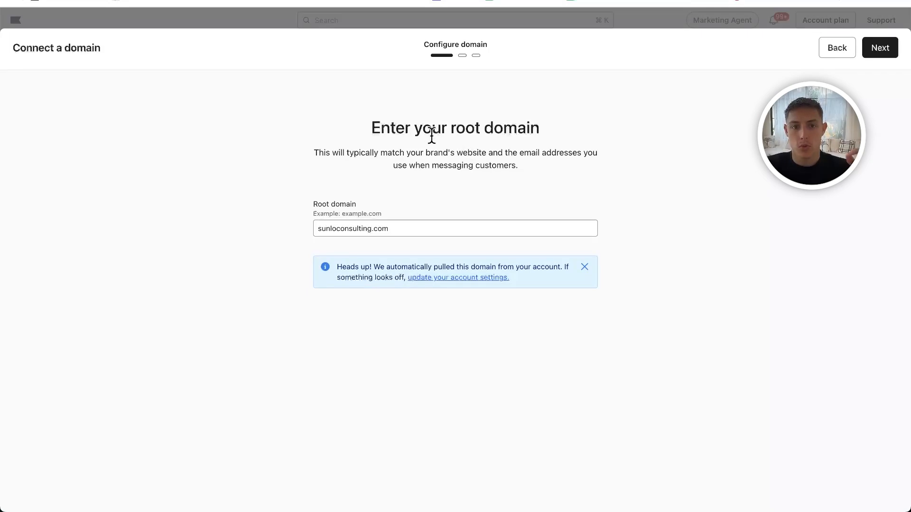
left_click_drag(432, 135, 597, 154)
left_click(735, 150)
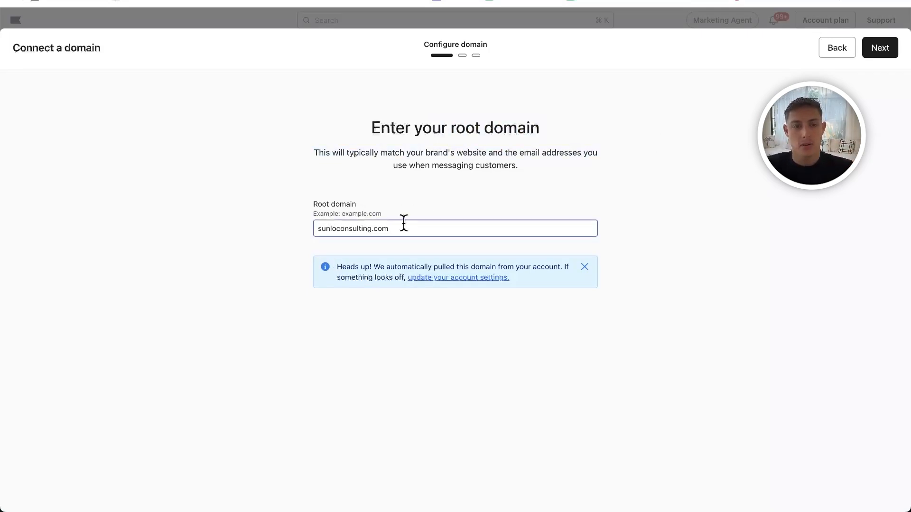
left_click(879, 51)
- Review the sending domain field and its info subdomain, along with the routing type choices
left_click_drag(317, 260, 431, 264)
left_click(370, 283)
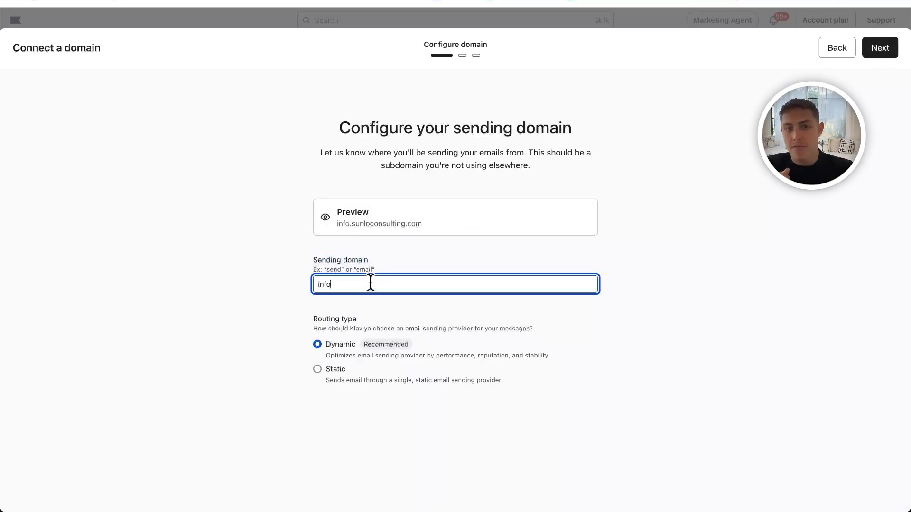
double_click(371, 283)
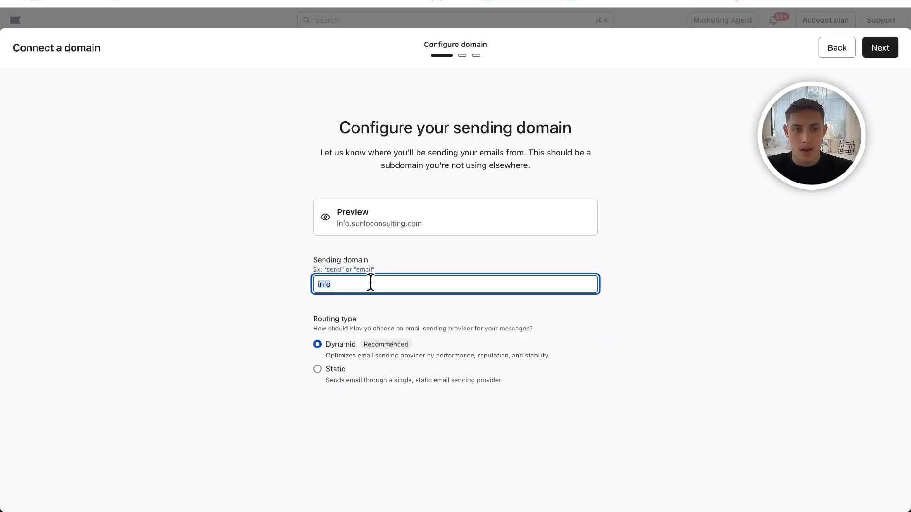
left_click(279, 316)
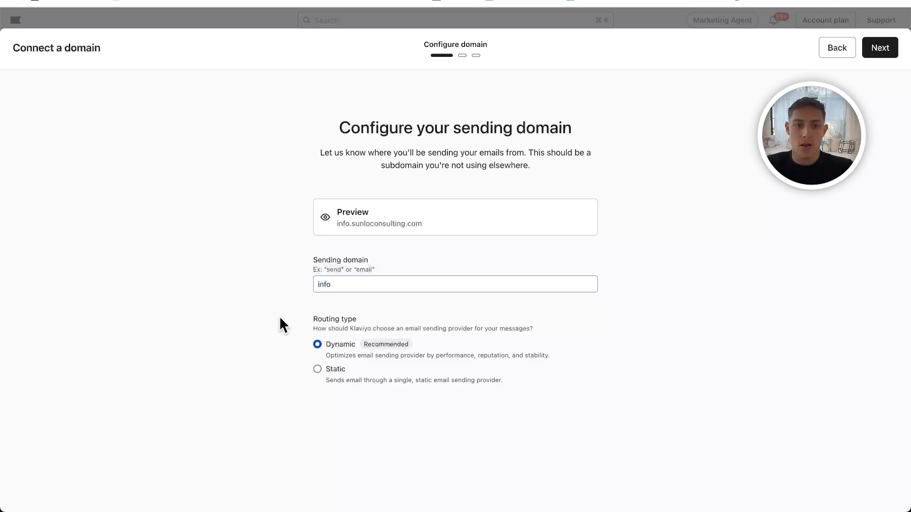
mouse_move(340, 319)
left_mouse_down()
mouse_move(388, 317)
mouse_move(354, 327)
left_mouse_up()
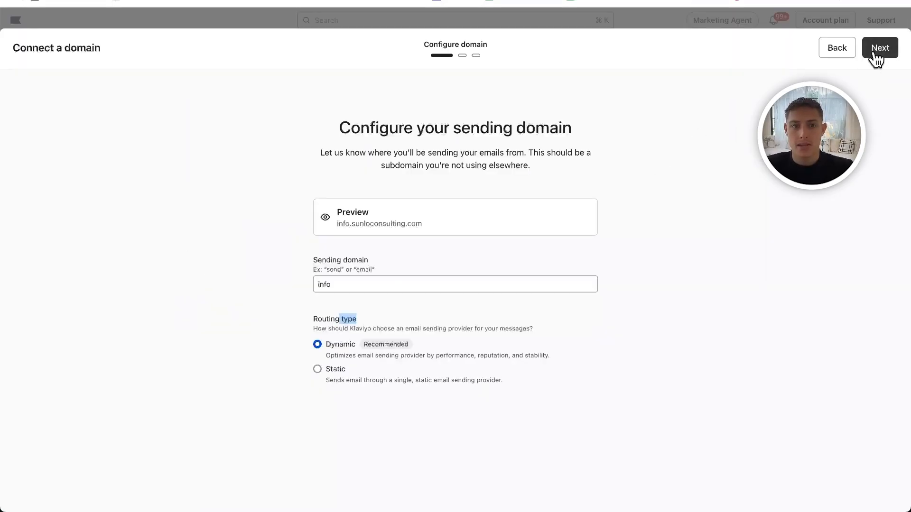
- Try the automatic DNS configuration with Entri up to the Squarespace authorization, and exit the domain setup without authorizing
left_click(875, 49)
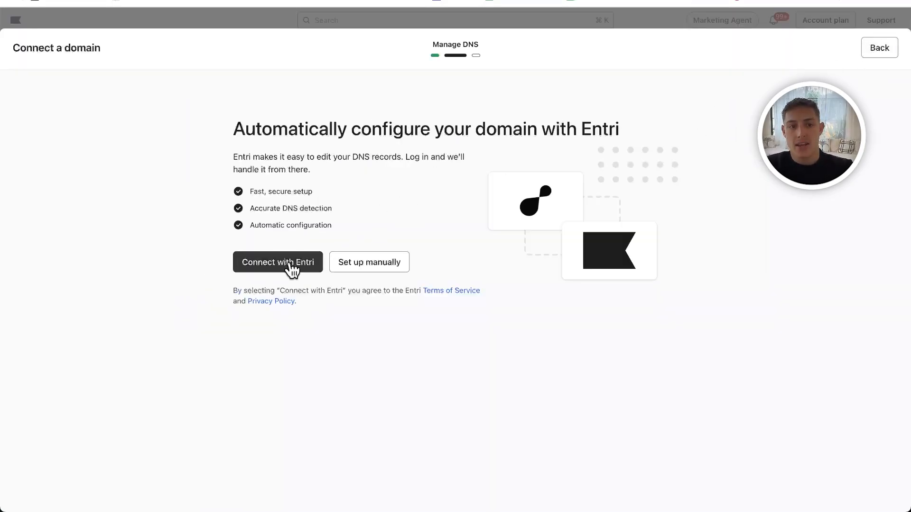
left_click(289, 263)
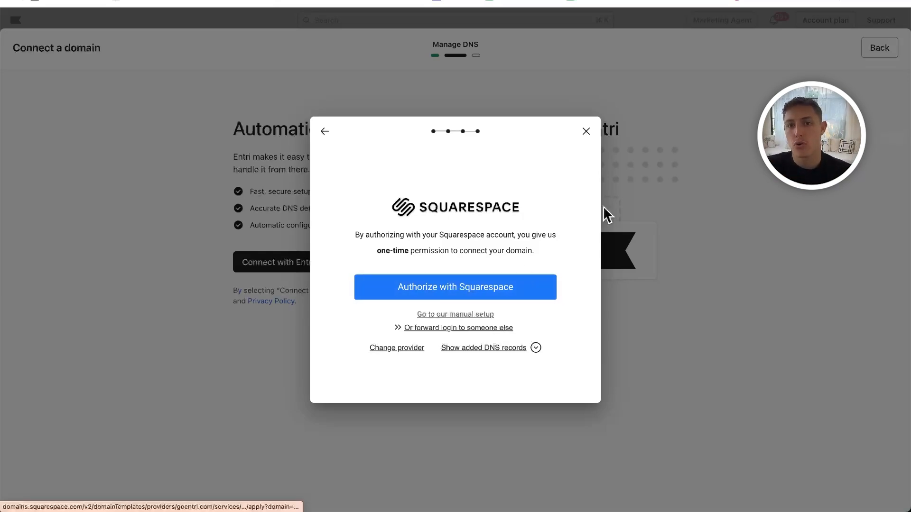
left_click(587, 132)
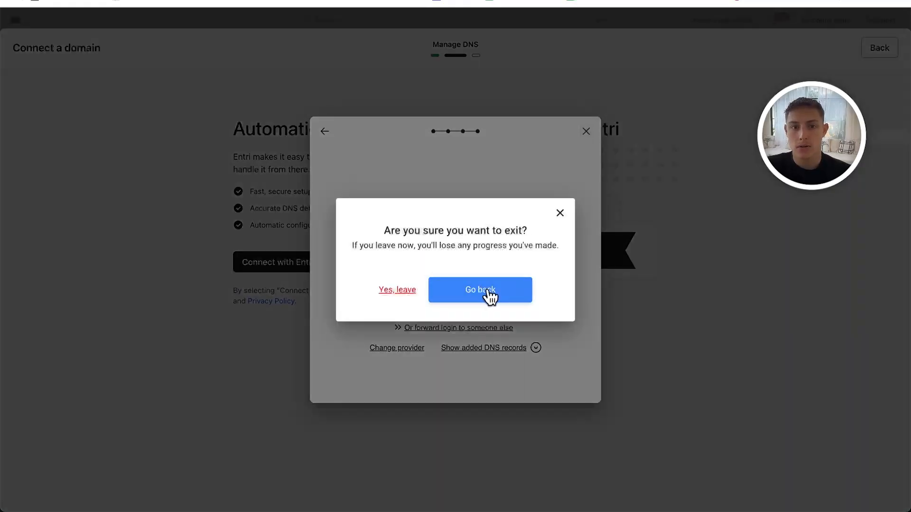
left_click(392, 290)
left_click(881, 52)
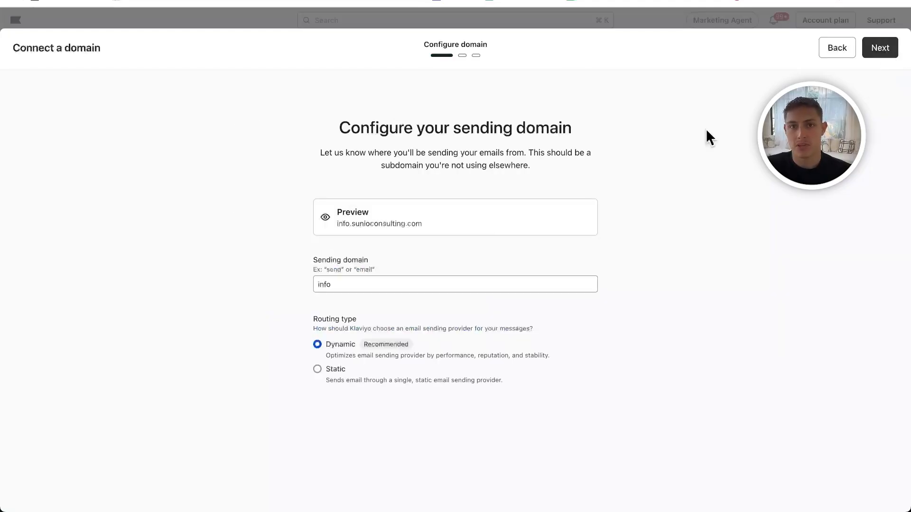
left_click(838, 55)
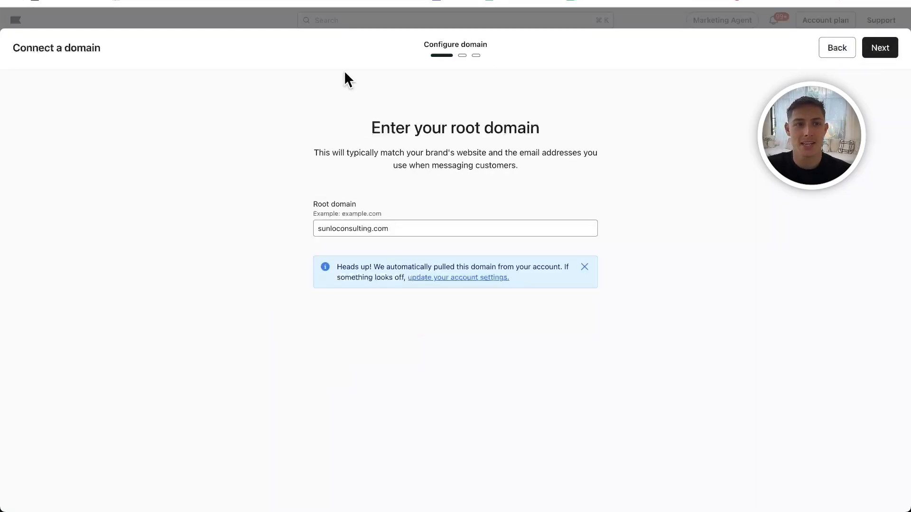
left_click(599, 18)
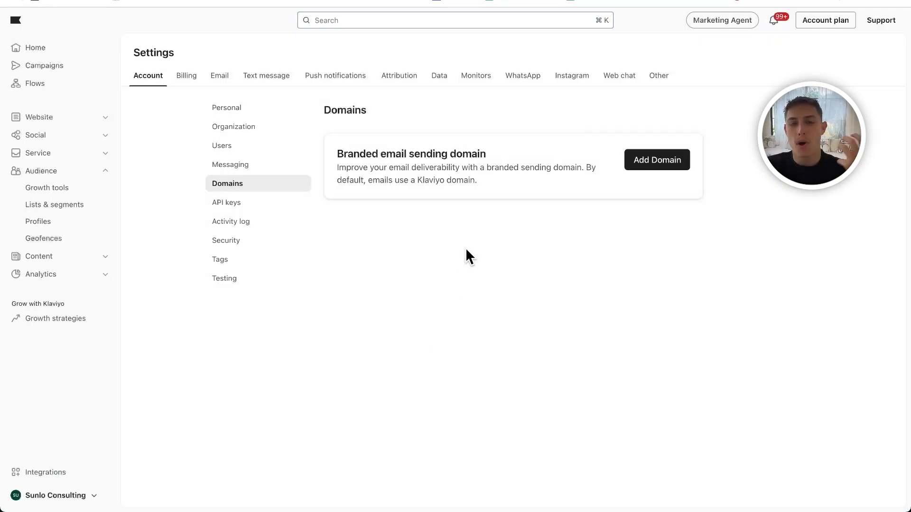
- Switch to the second recent account to view its configured sending domain, and open its deliverability analytics
left_click(21, 498)
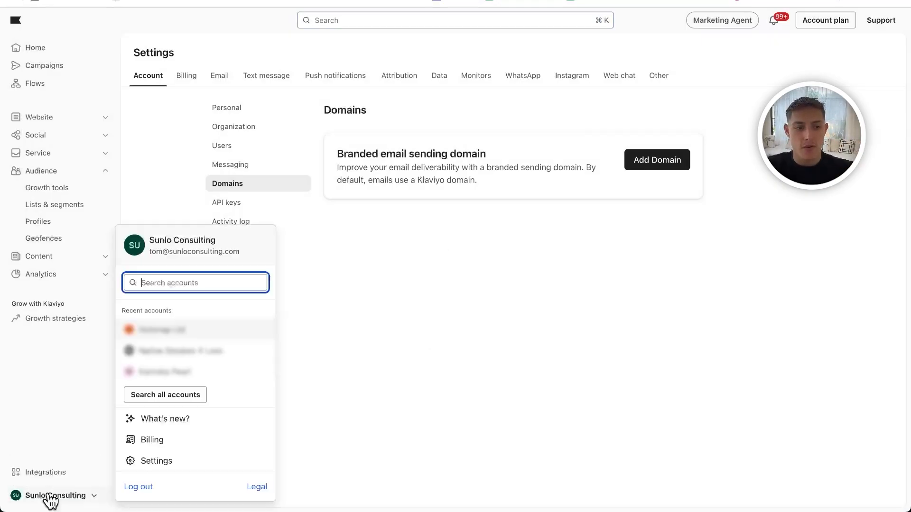
left_click(173, 351)
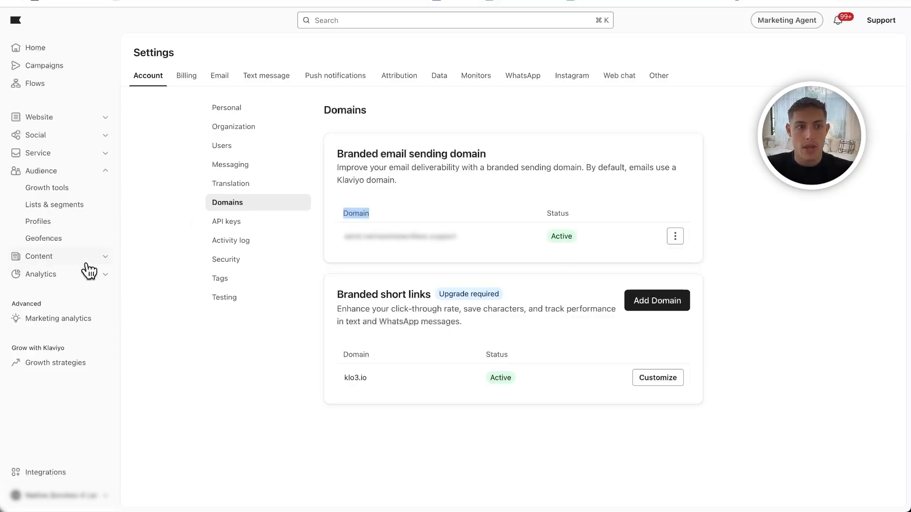
left_click(72, 276)
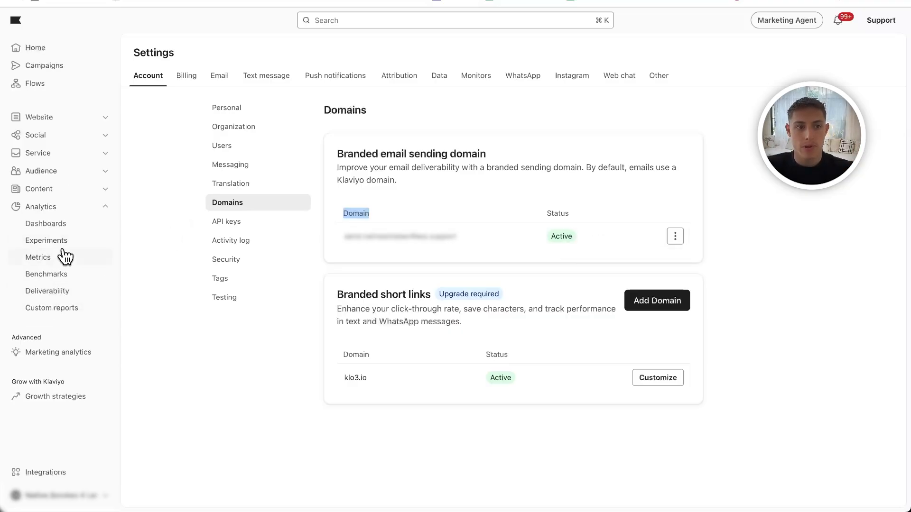
left_click(41, 291)
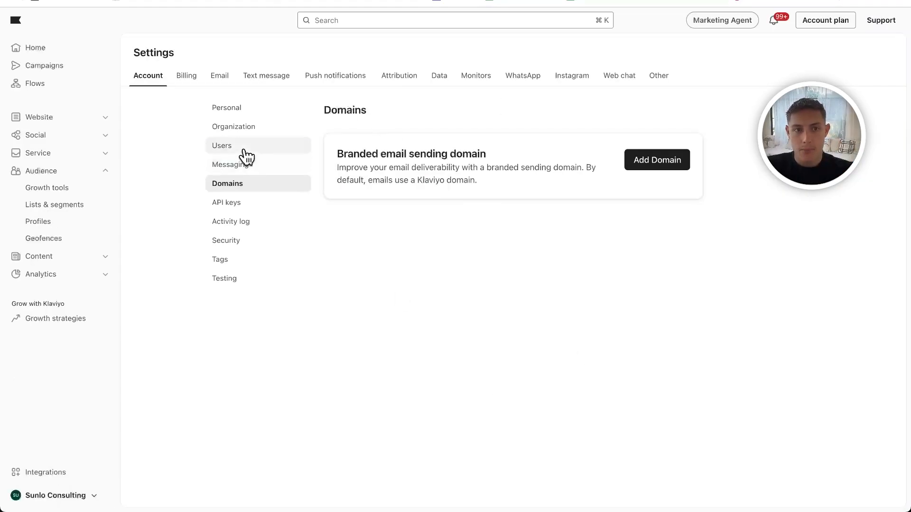
- Open the Sunlo Consulting organization settings and review the default sender name and default sender email address
left_click(235, 131)
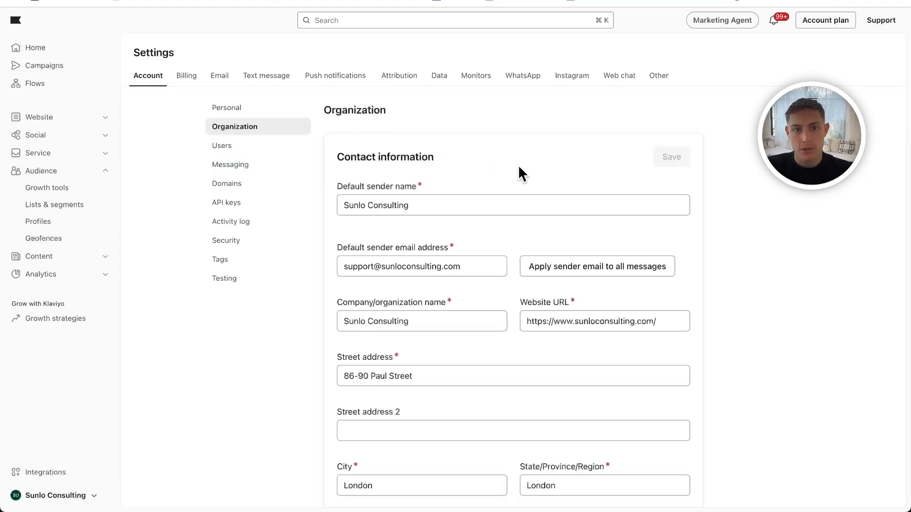
scroll(520, 173, "down", 3)
scroll(520, 172, "up", 1)
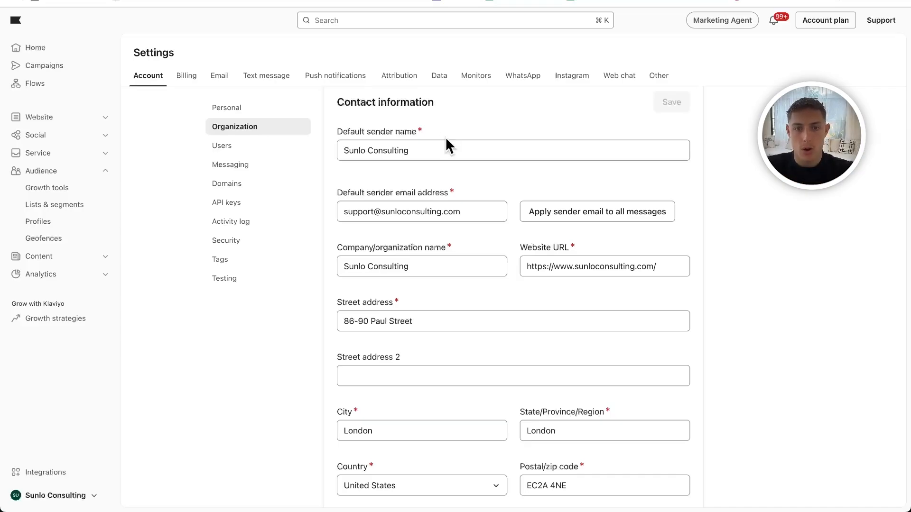
scroll(445, 137, "up", 1)
left_click_drag(417, 205, 297, 205)
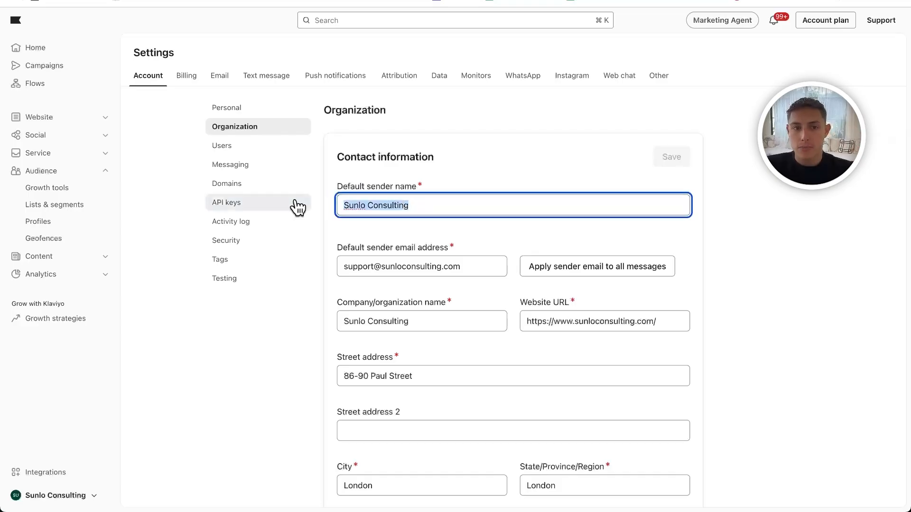
left_click(371, 253)
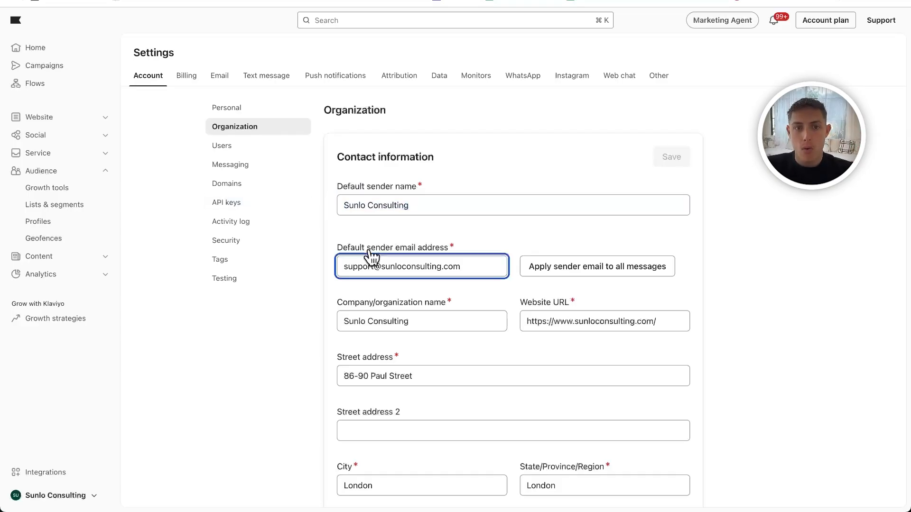
triple_click(435, 267)
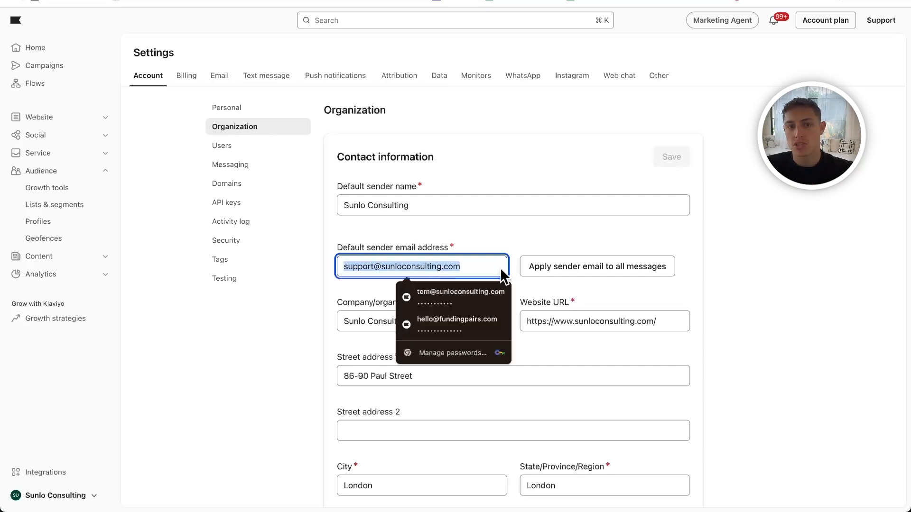
left_click(517, 238)
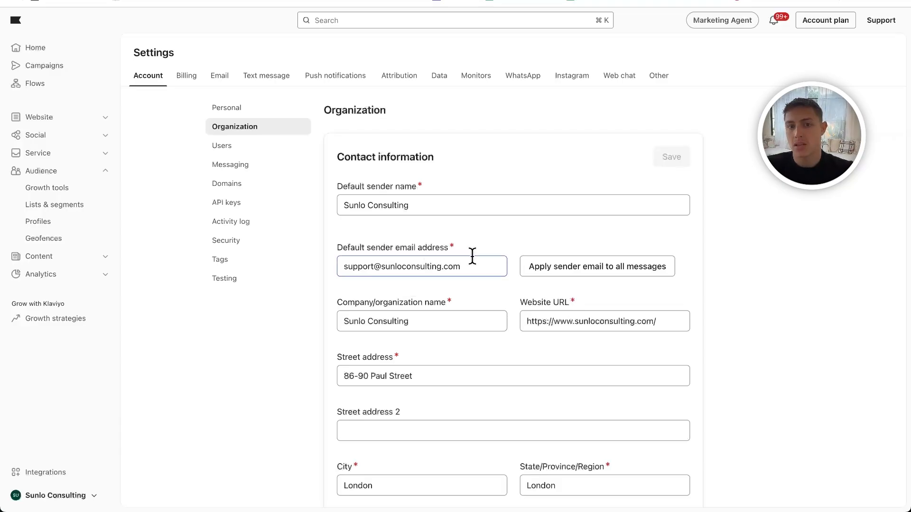
- Review the company name and website URL in the organization's contact information
scroll(466, 296, "down", 1)
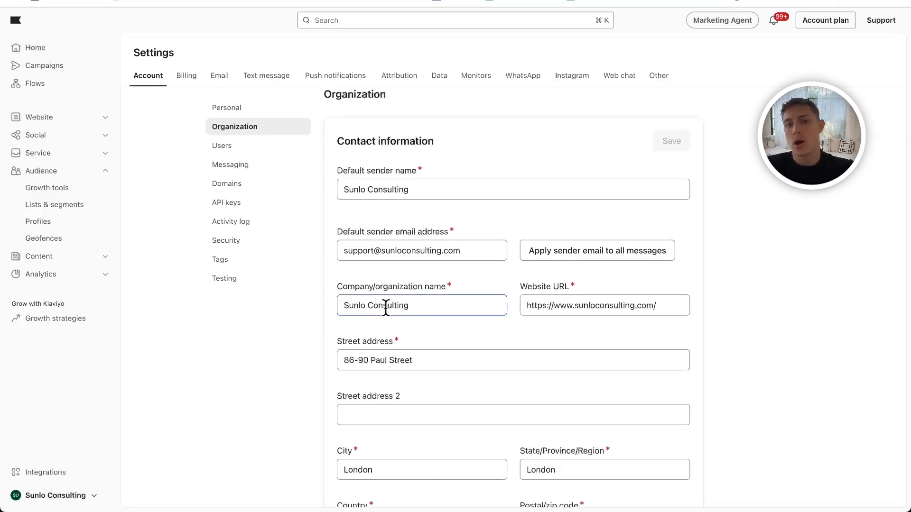
left_click(411, 306)
left_click_drag(411, 305, 275, 305)
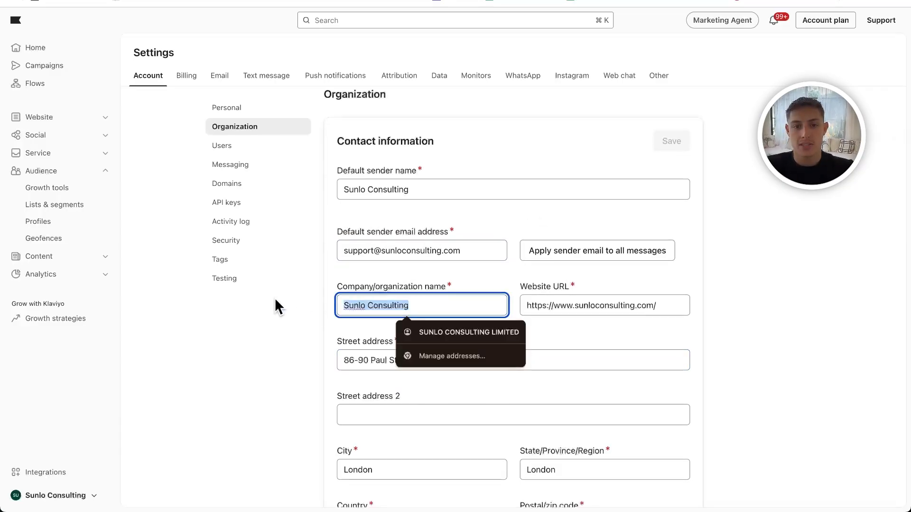
left_click(646, 318)
left_click(595, 311)
triple_click(595, 310)
scroll(593, 318, "up", 1)
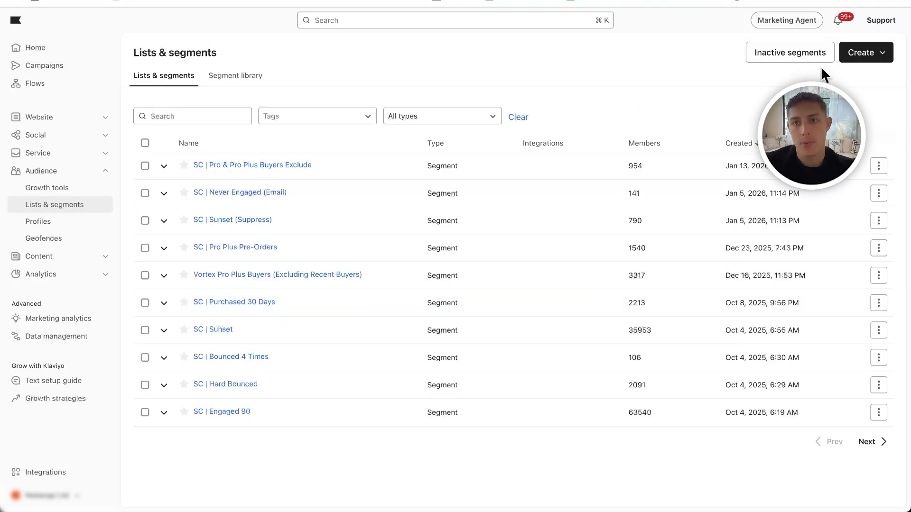
- Start creating a new list, trying the name newsletter and replacing it with SMS subscribers
left_click(867, 55)
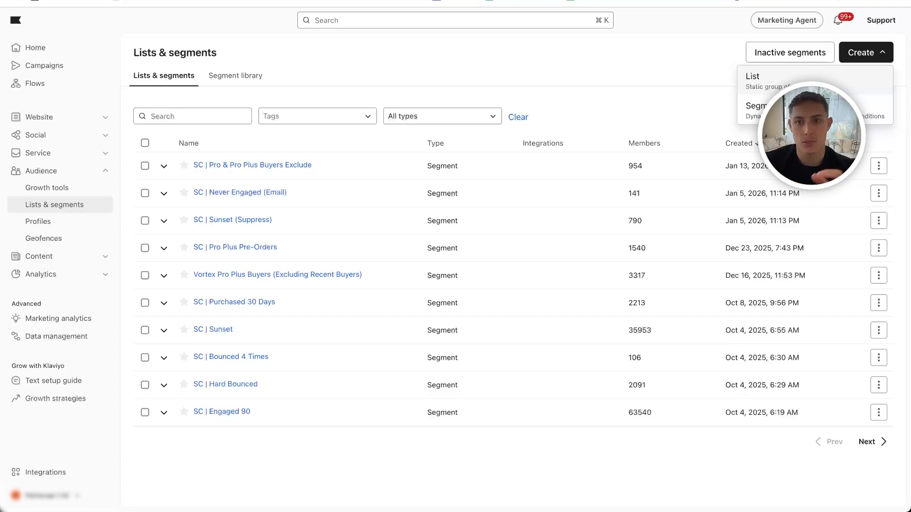
left_click(773, 90)
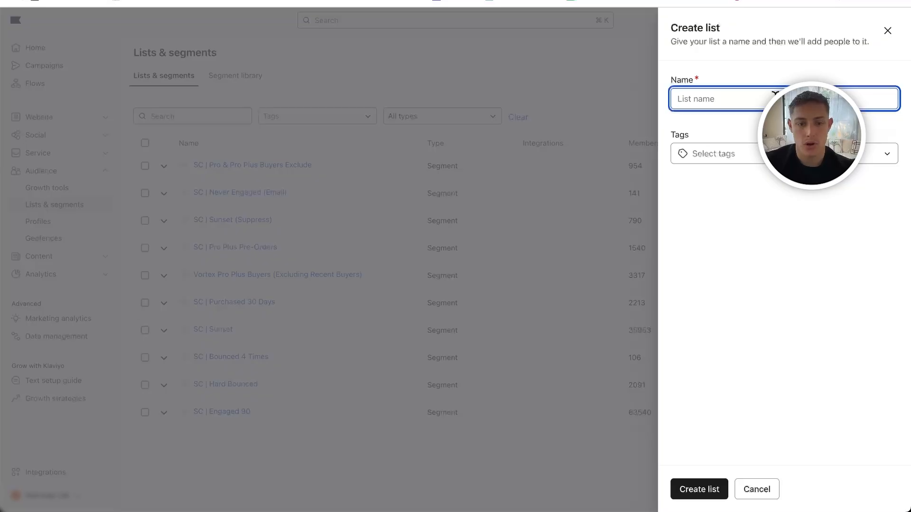
type("newslee")
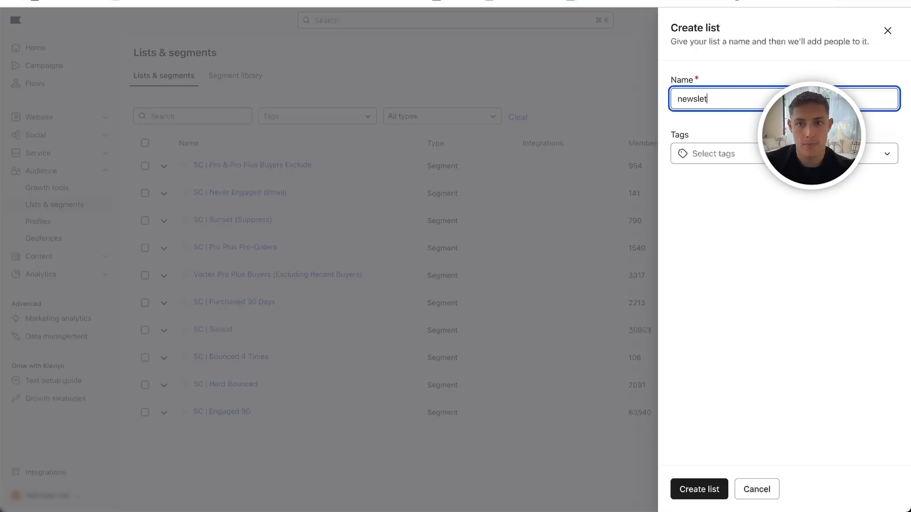
key("super+a")
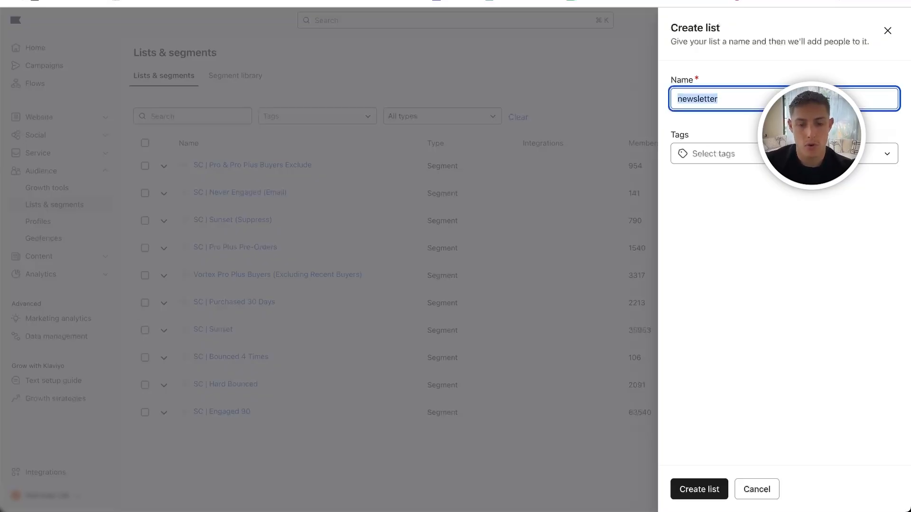
type("SMS subscribers")
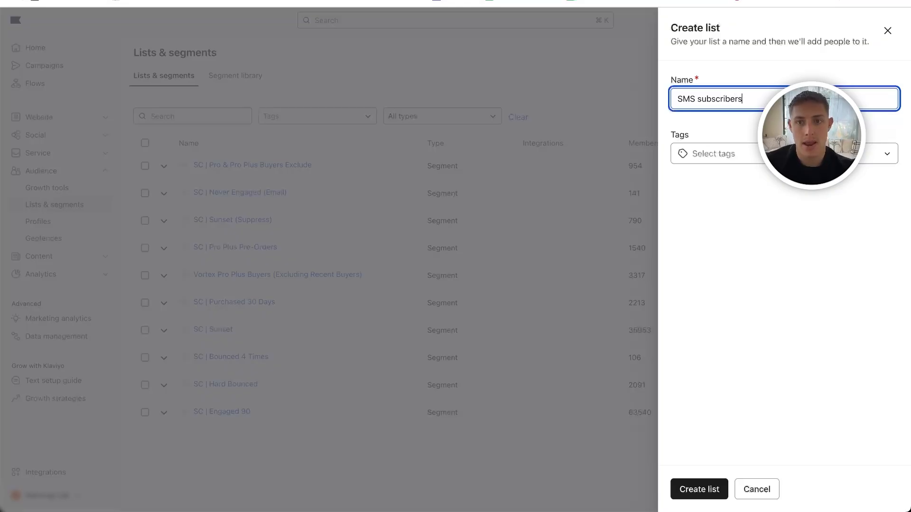
- Change the new list's name to Newsletter and create the list
key("super+a")
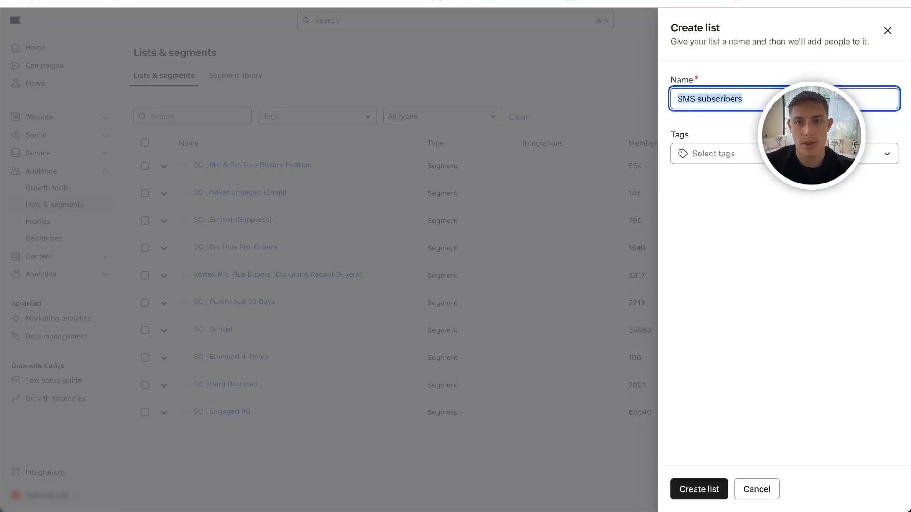
key("BackSpace")
type("Ne")
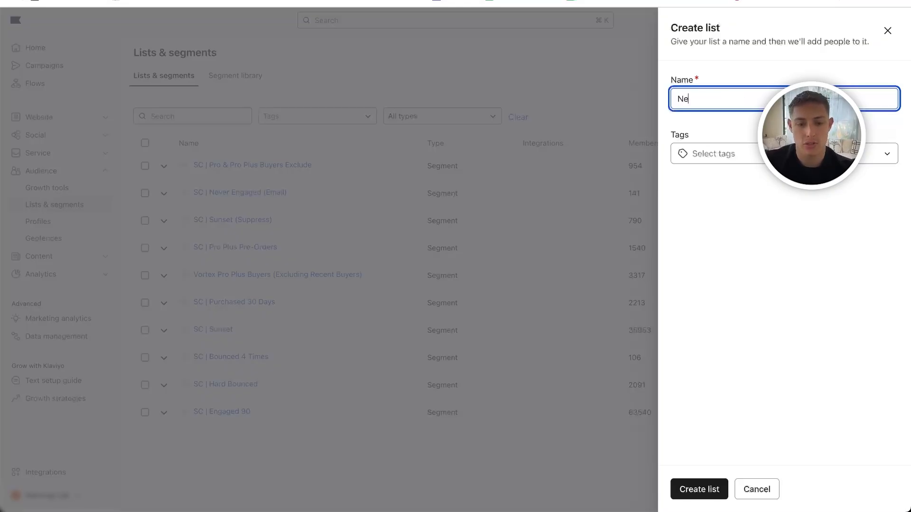
type("wsletter")
left_click(702, 490)
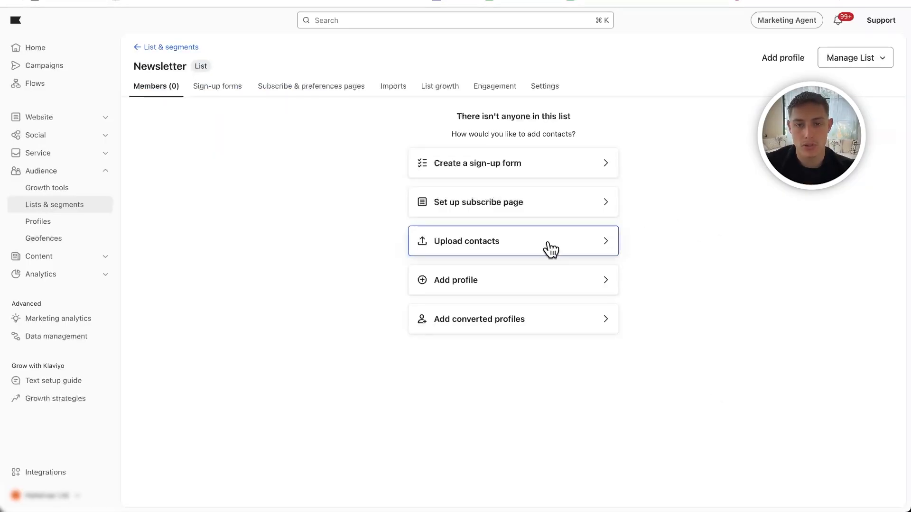
- View the CSV contact upload page for the Newsletter list, and cancel the import without uploading a file
left_click(551, 249)
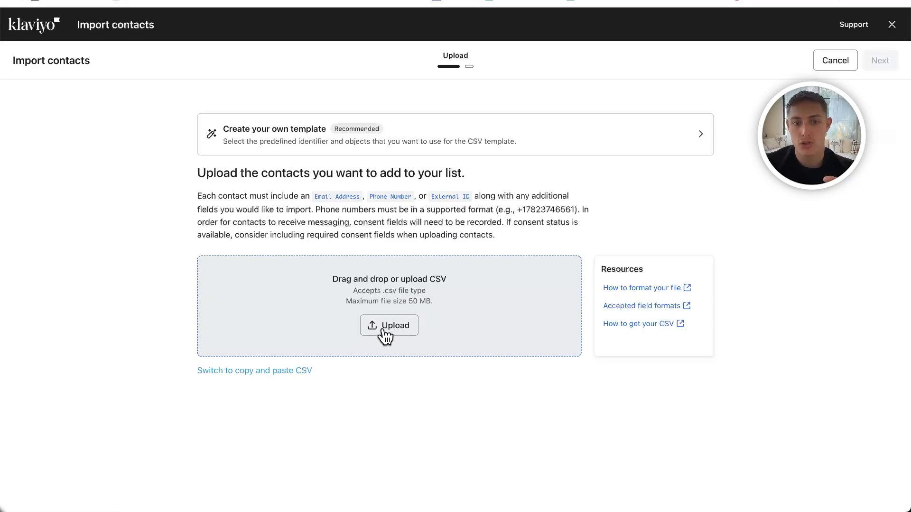
left_click(838, 62)
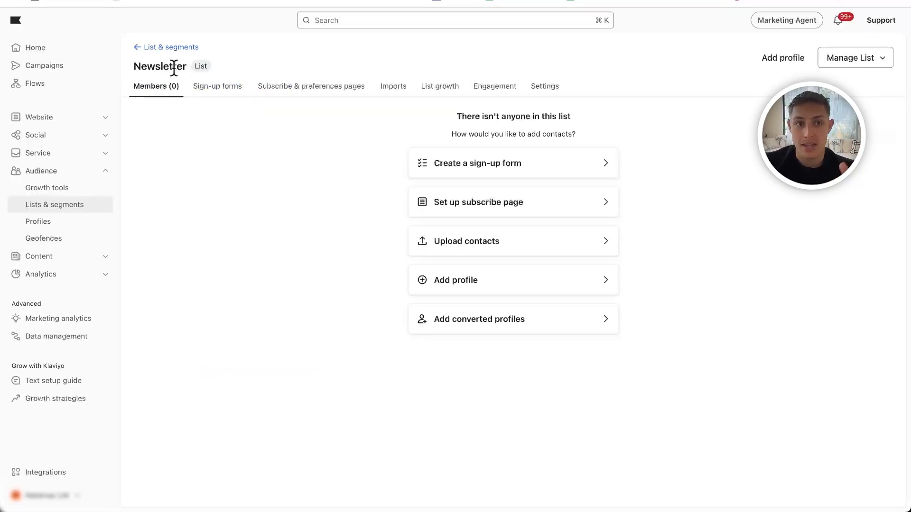
- Return to the lists and segments overview and view the types of audience group that can be created
left_click(169, 47)
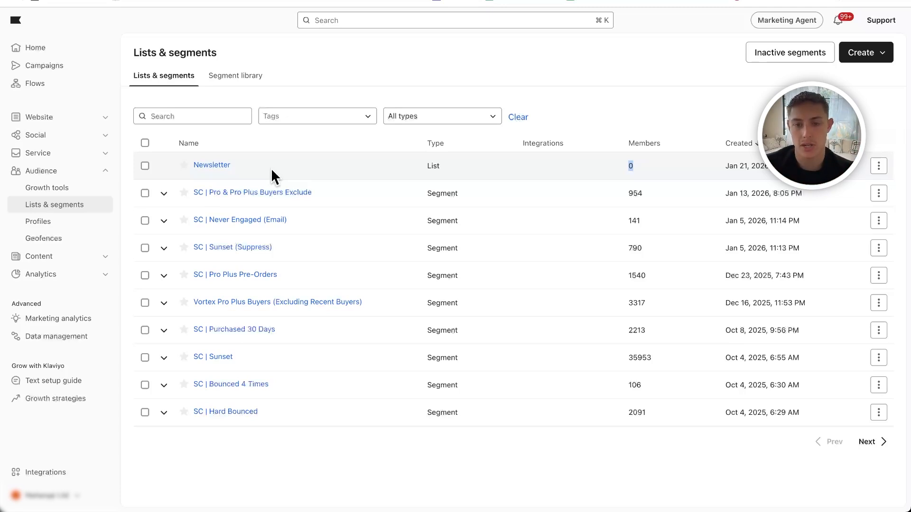
left_click(844, 51)
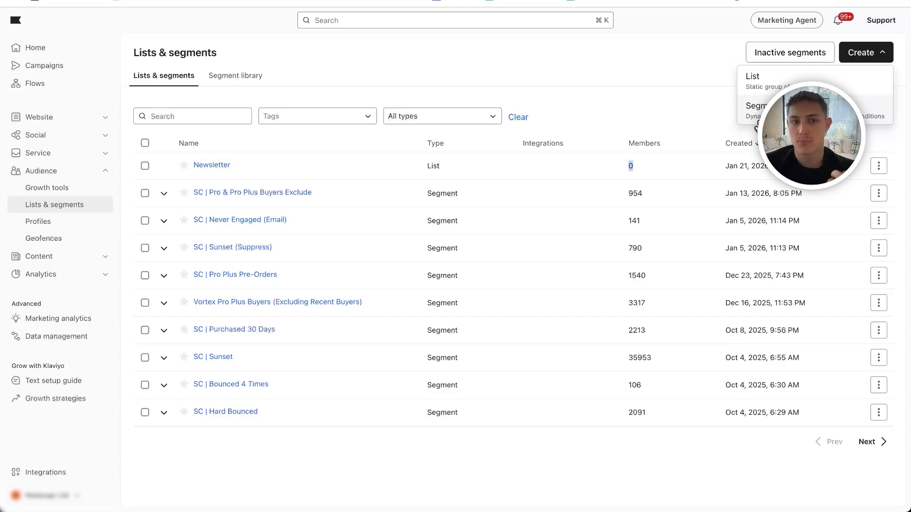
left_click(676, 128)
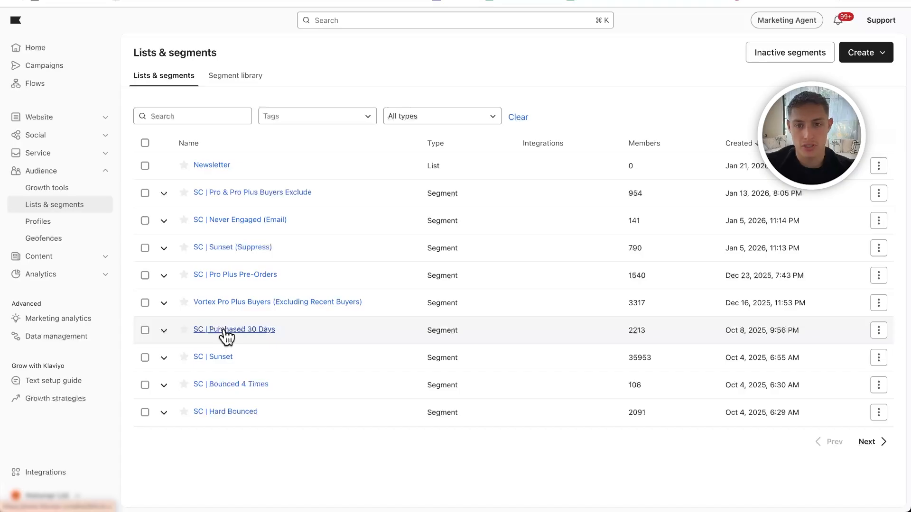
- Start a new segment and enter the name "Purchaased in last 30 days"
left_click(859, 59)
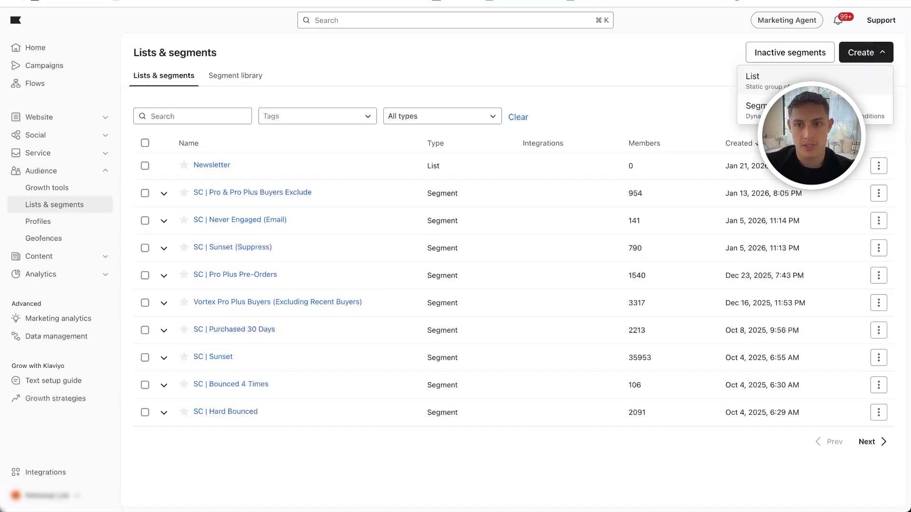
left_click(759, 114)
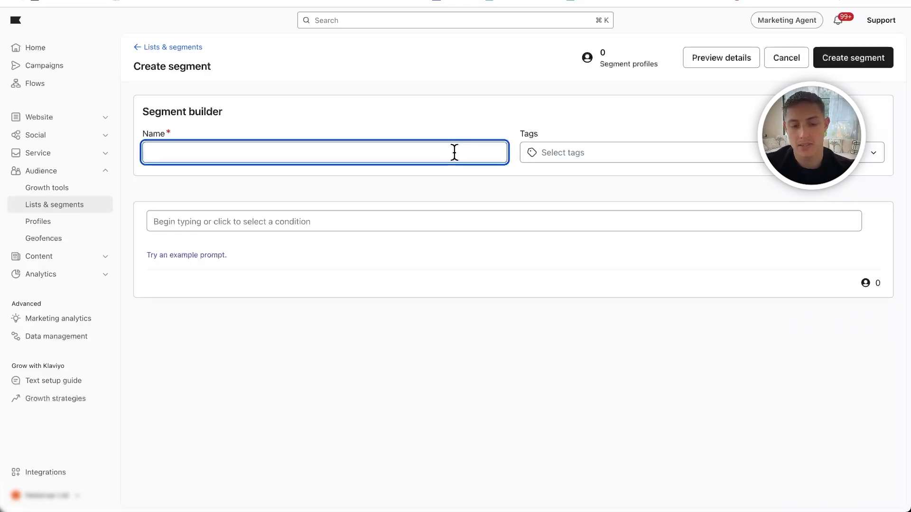
type("Purchaased in last")
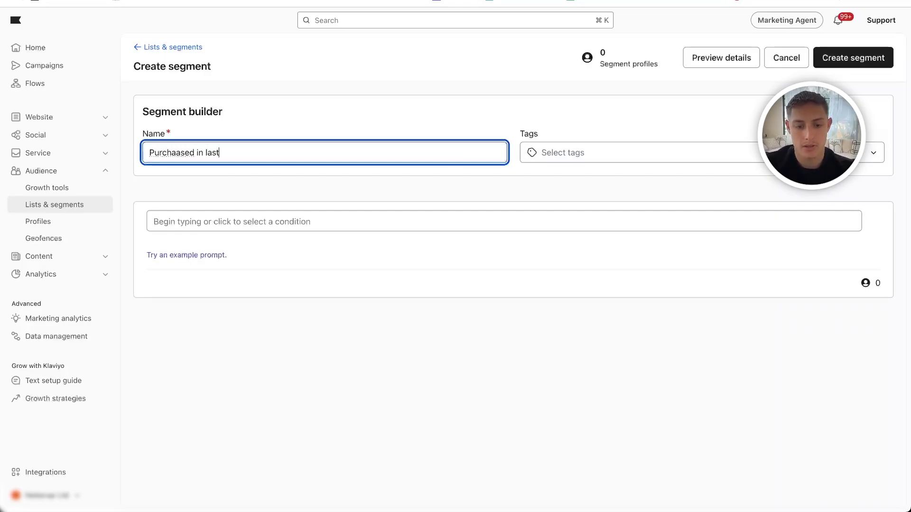
type(" 30 days")
- Add a behaviour condition for people with a Shopify Placed Order at least once in the last 30 days
left_click(403, 219)
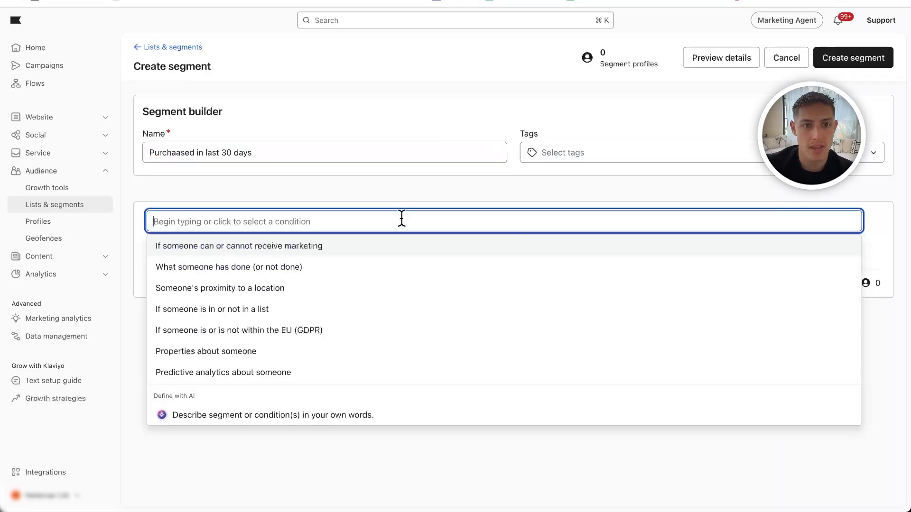
left_click(223, 274)
left_click(332, 256)
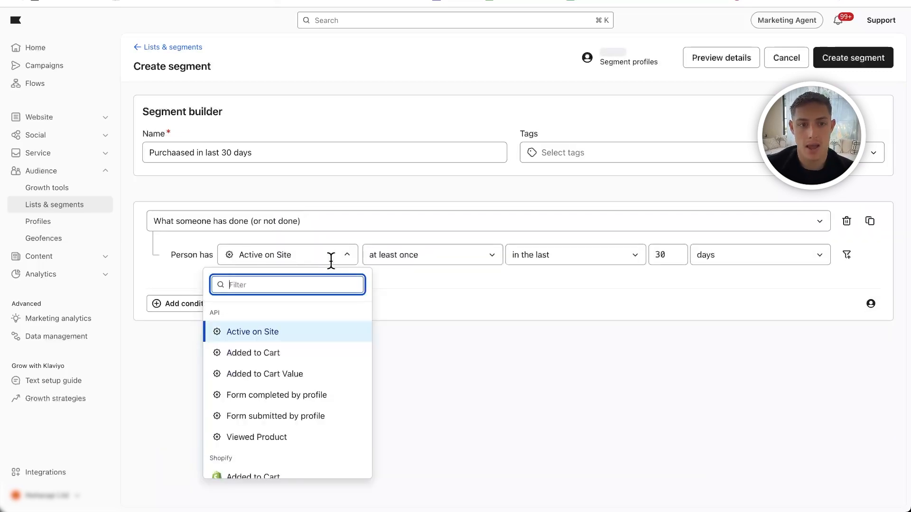
scroll(271, 409, "down", 2)
scroll(272, 409, "down", 6)
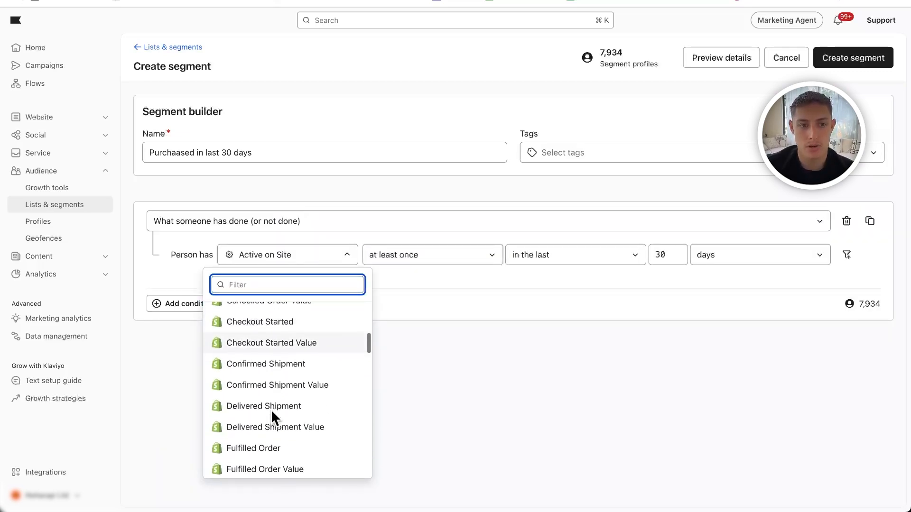
type("place")
left_click(251, 331)
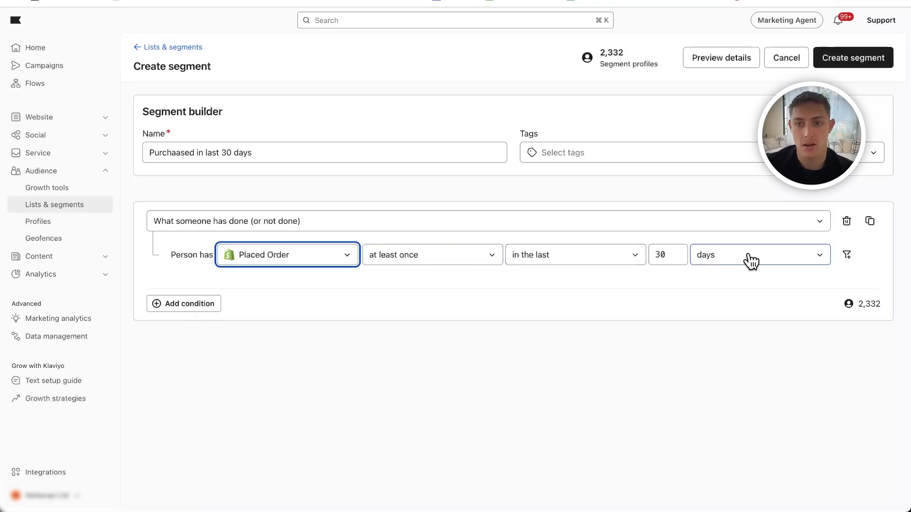
- Correct the segment name to "Purchased in last 30 days", add an OR condition for people who can receive email marketing, and leave without saving
left_click(179, 152)
key("BackSpace")
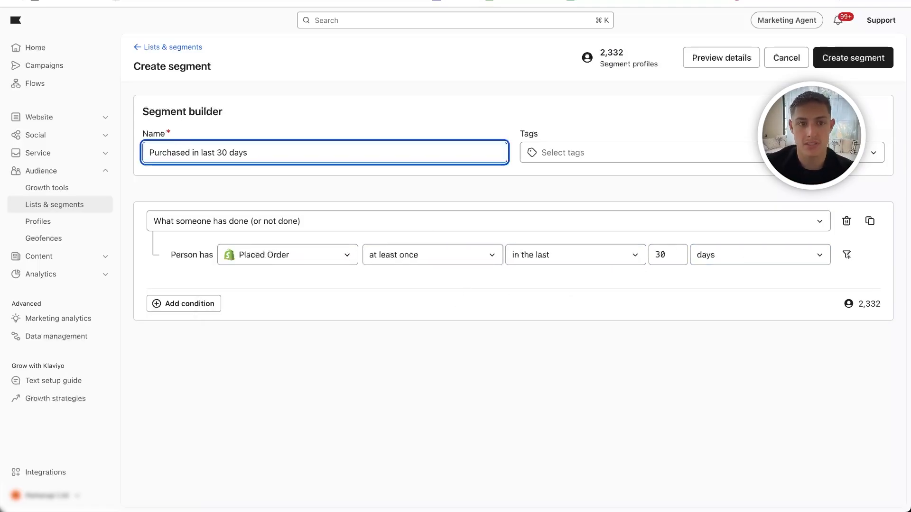
left_click(179, 305)
left_click(195, 331)
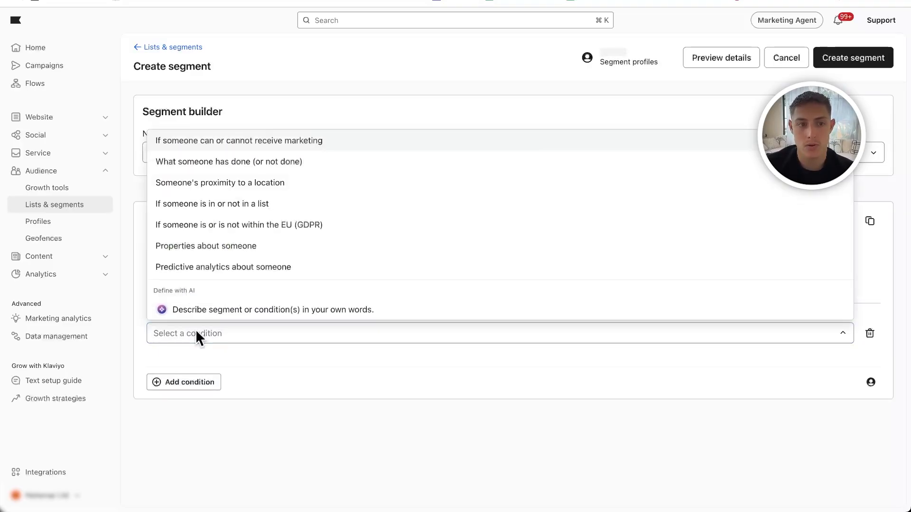
left_click(242, 149)
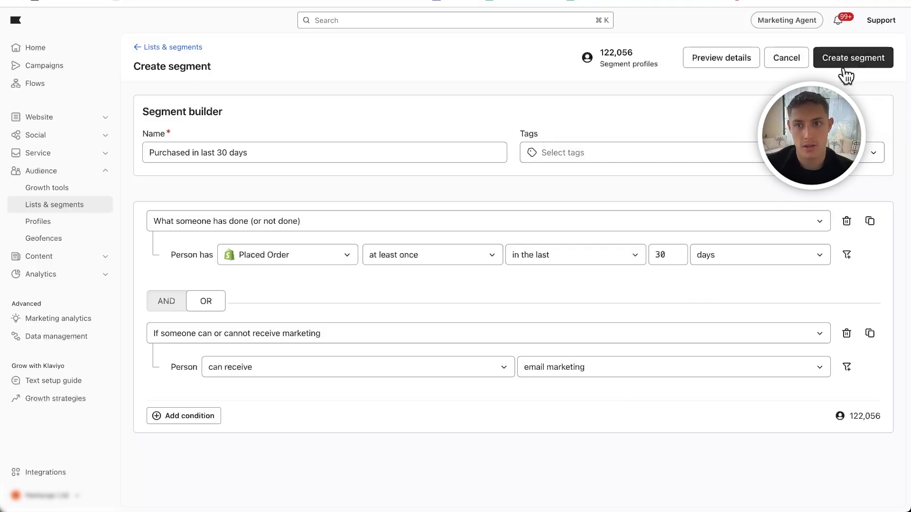
left_click(184, 46)
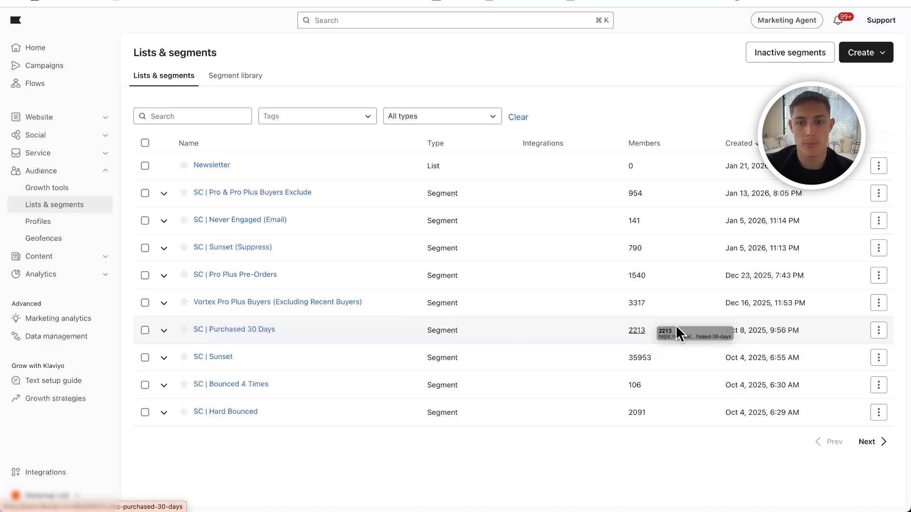
- Open the definition of the SC | Engaged 60 segment and review its email consent, opened, clicked and subscribe date conditions
left_click_drag(670, 331, 611, 330)
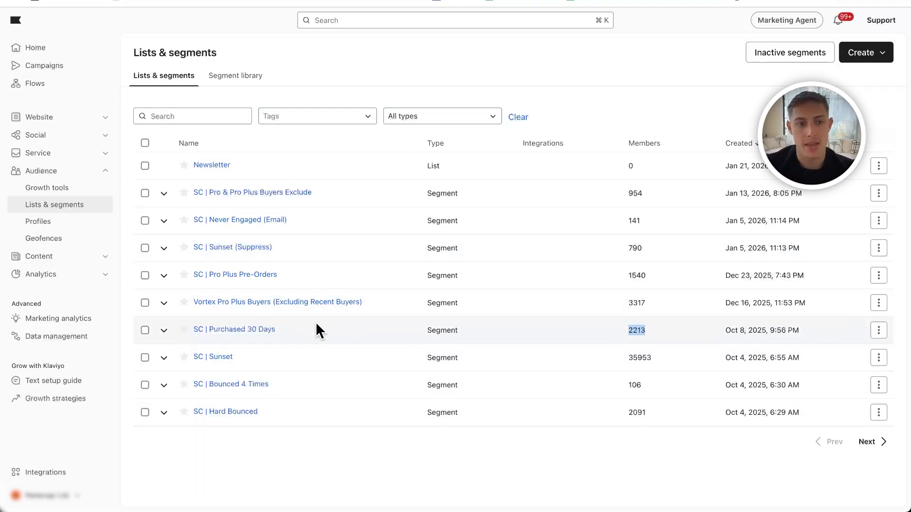
left_click(860, 448)
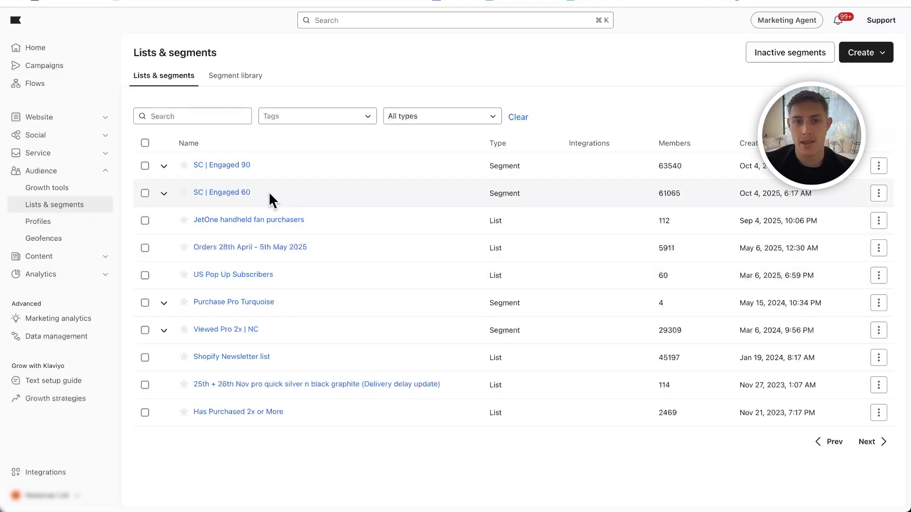
left_click(223, 193)
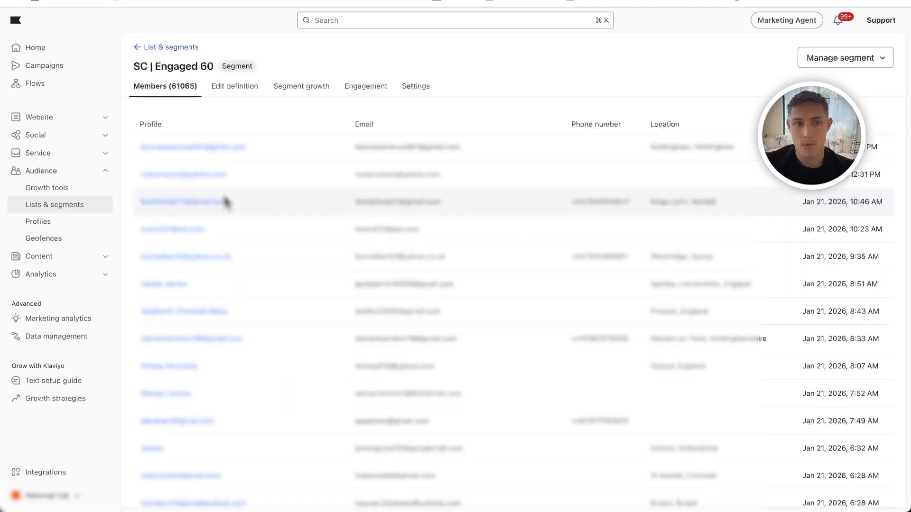
left_click(219, 87)
scroll(251, 190, "down", 1)
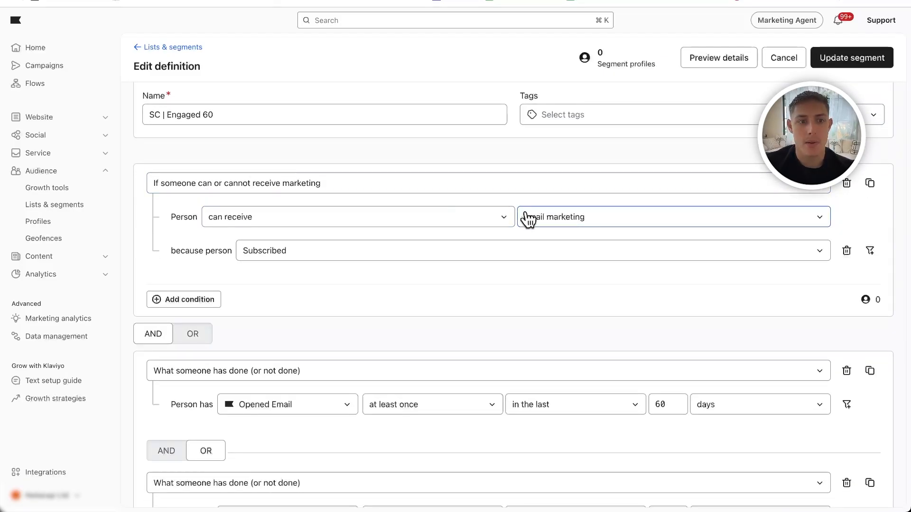
scroll(302, 267, "down", 4)
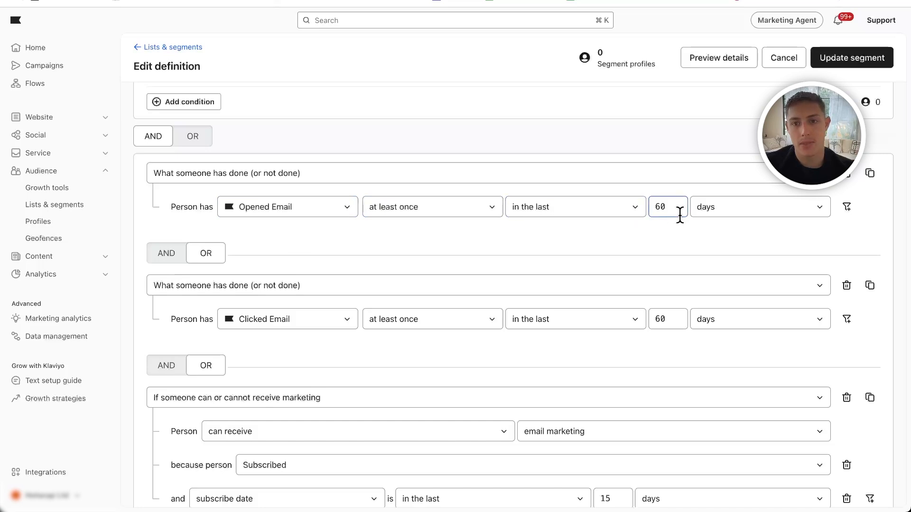
scroll(676, 208, "down", 2)
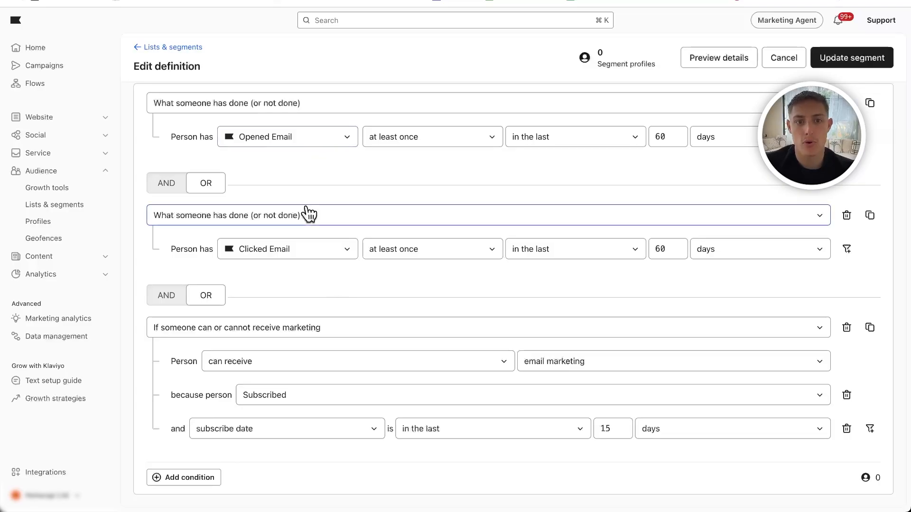
left_click(176, 47)
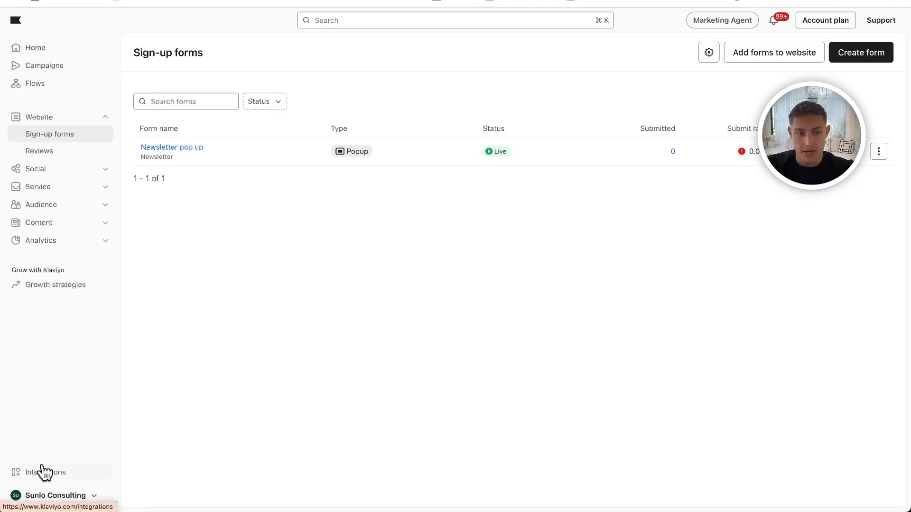
left_click(55, 494)
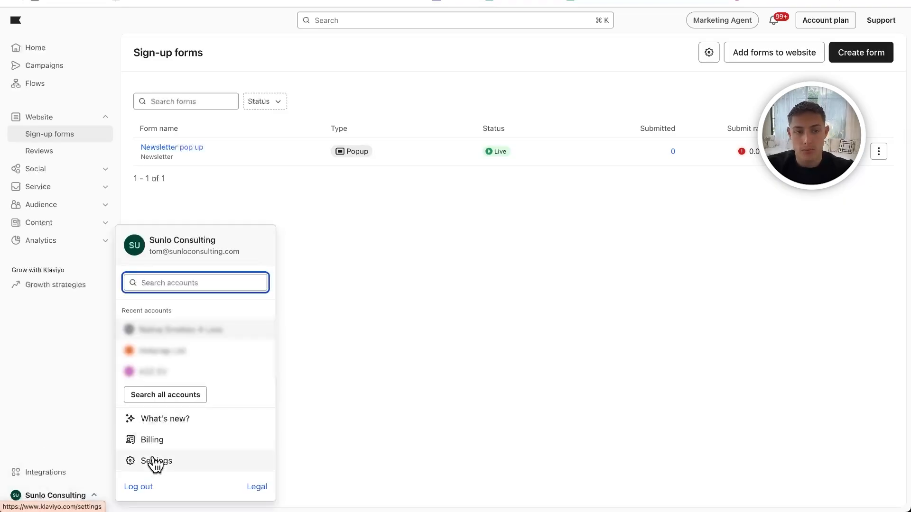
left_click(70, 411)
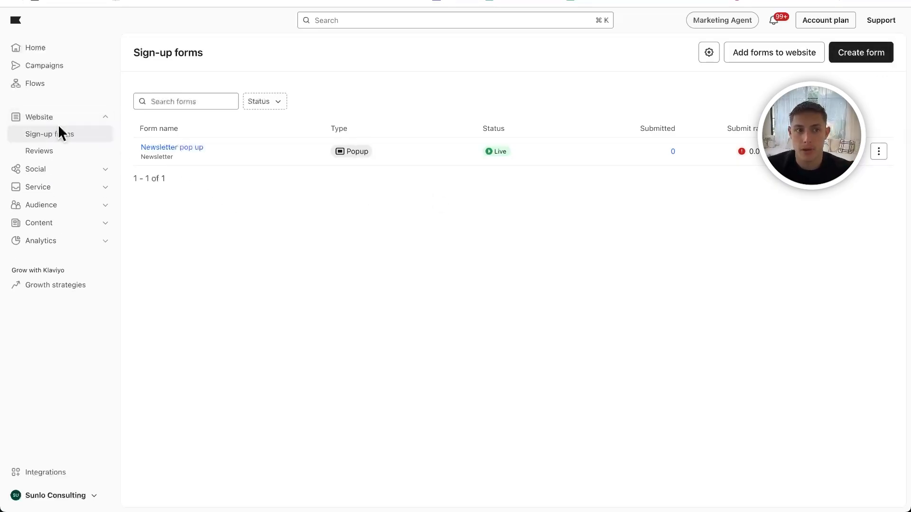
- Start creating a sign-up form and browse the available form templates
left_click(844, 56)
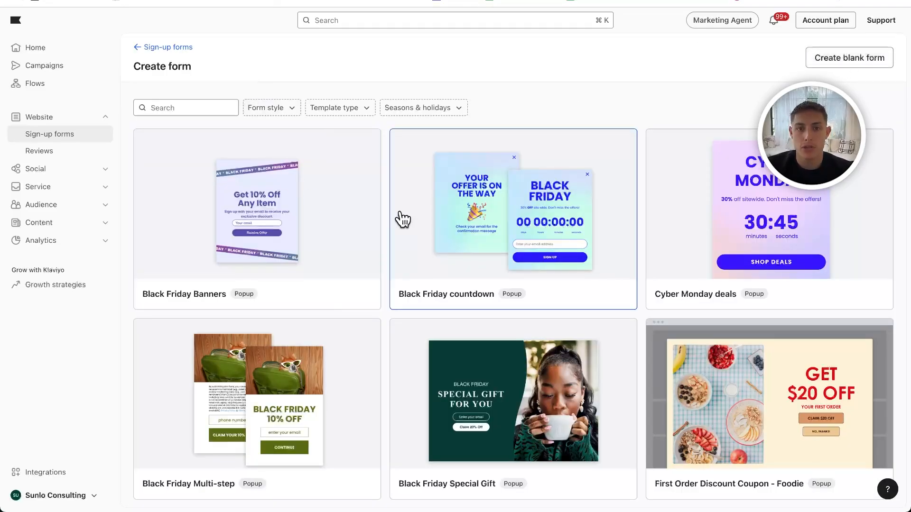
scroll(761, 216, "down", 15)
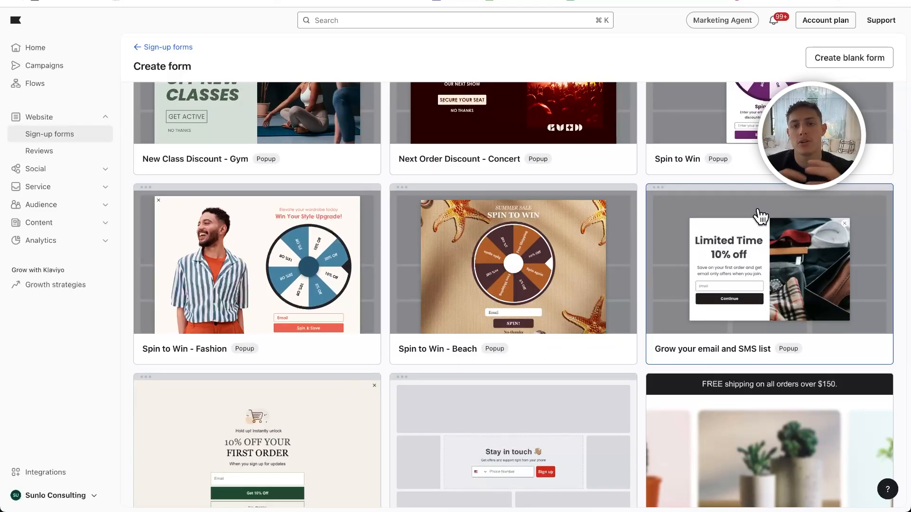
scroll(760, 216, "up", 15)
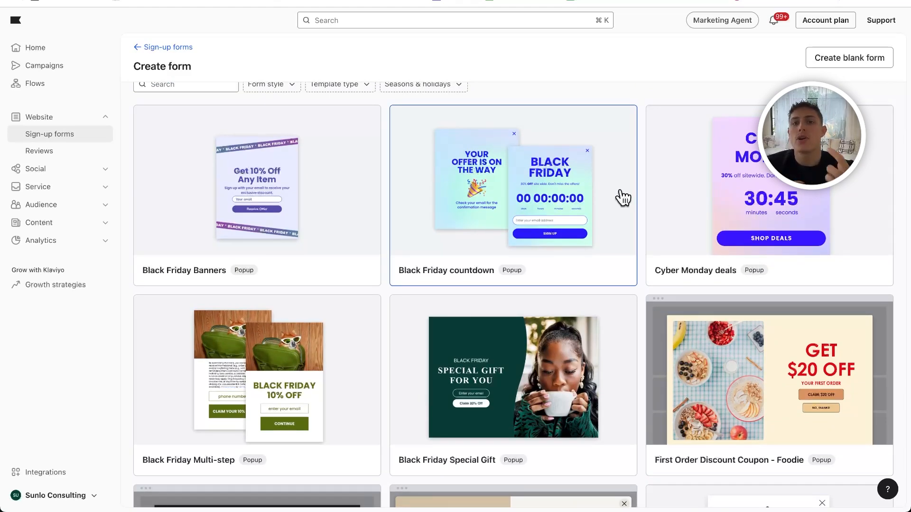
scroll(569, 198, "down", 3)
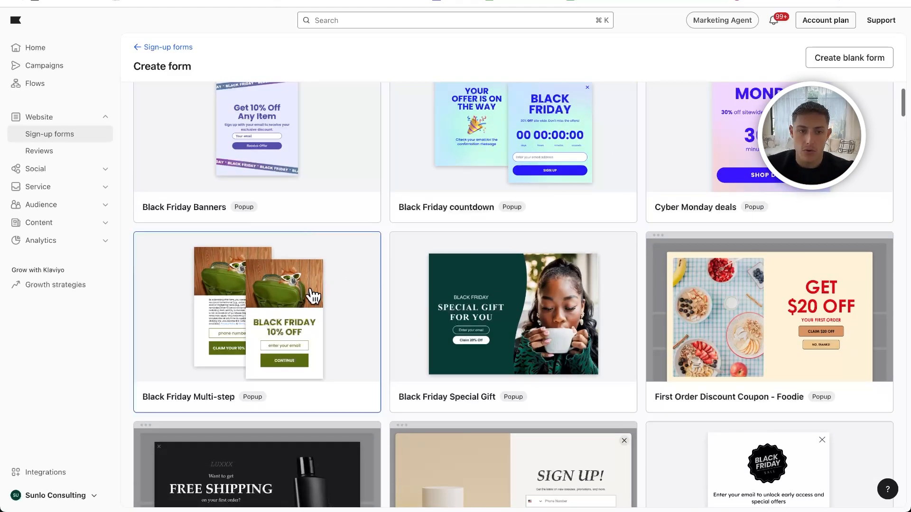
scroll(312, 297, "down", 3)
scroll(311, 295, "up", 5)
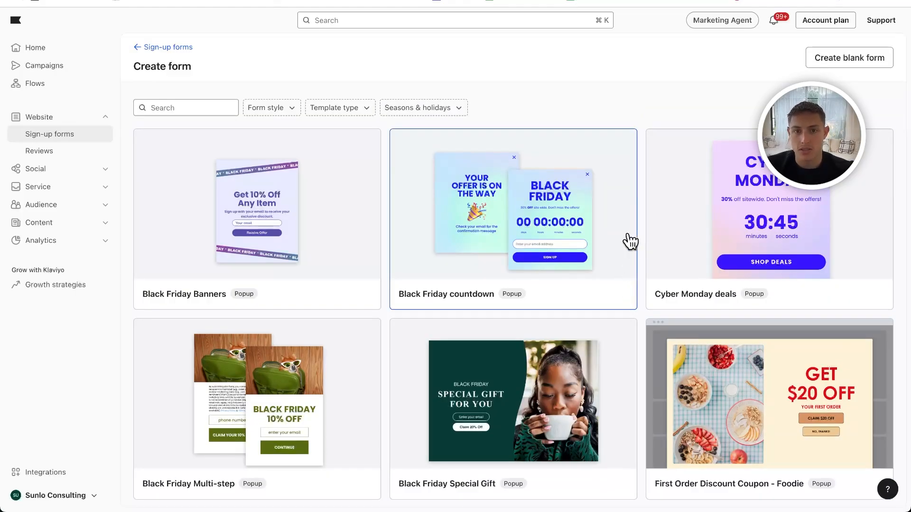
- Start a blank form instead of using a template and name it "Newsletter Sign up Form"
left_click(869, 56)
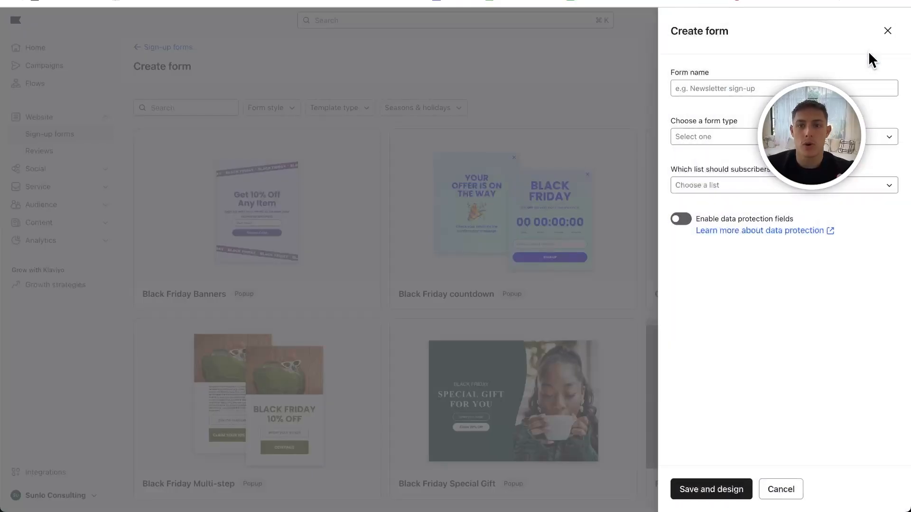
left_click(780, 87)
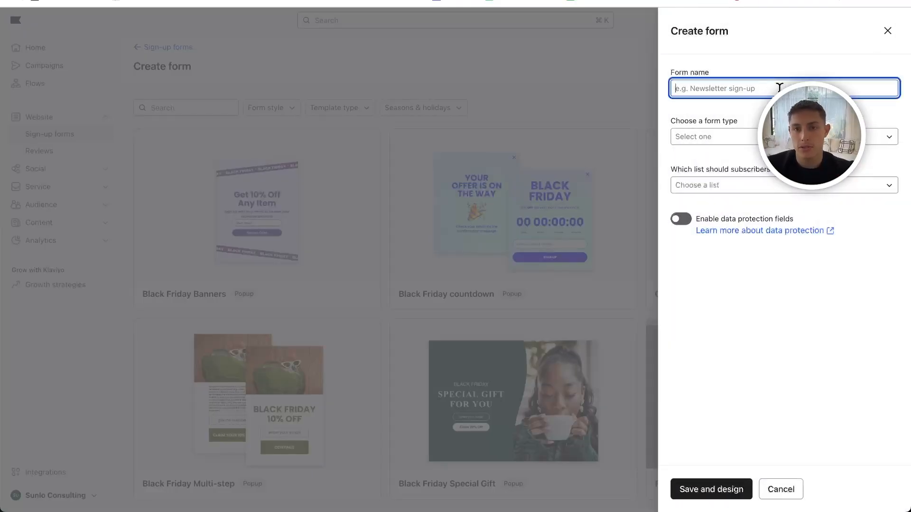
type("Newslett")
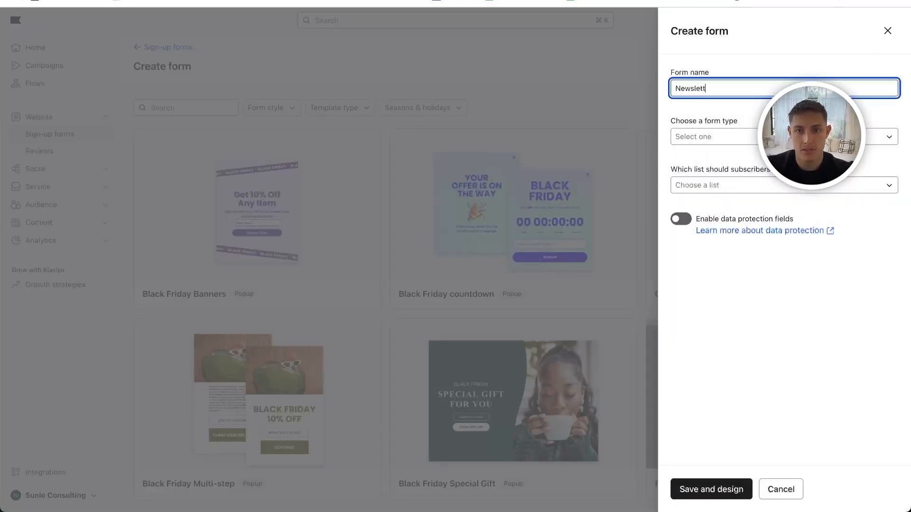
type("er Sig")
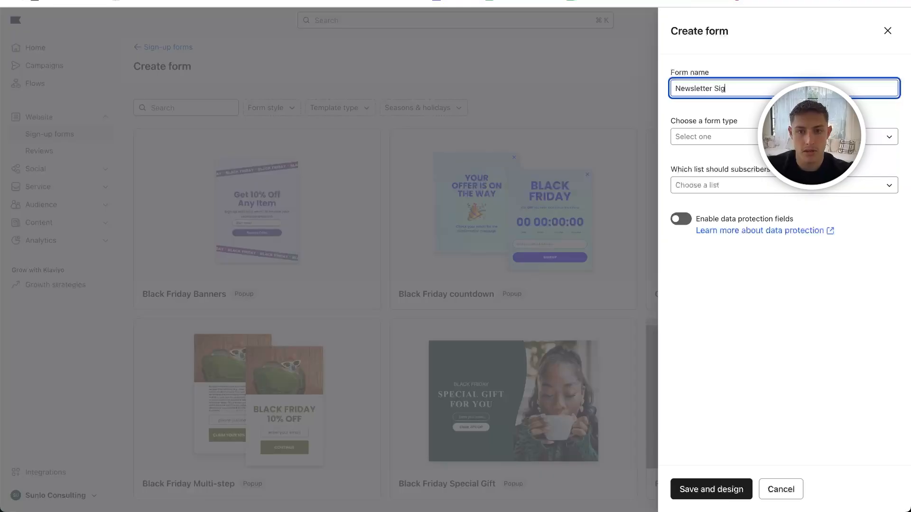
type("n up Form")
- Set the form type to Popup and choose Newsletter as the list subscribers are added to
left_click(707, 137)
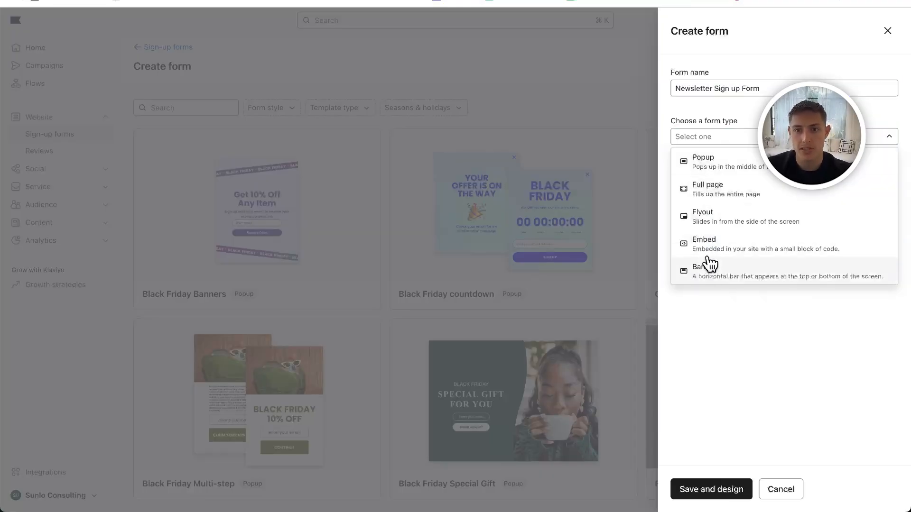
left_click(736, 176)
left_click(726, 185)
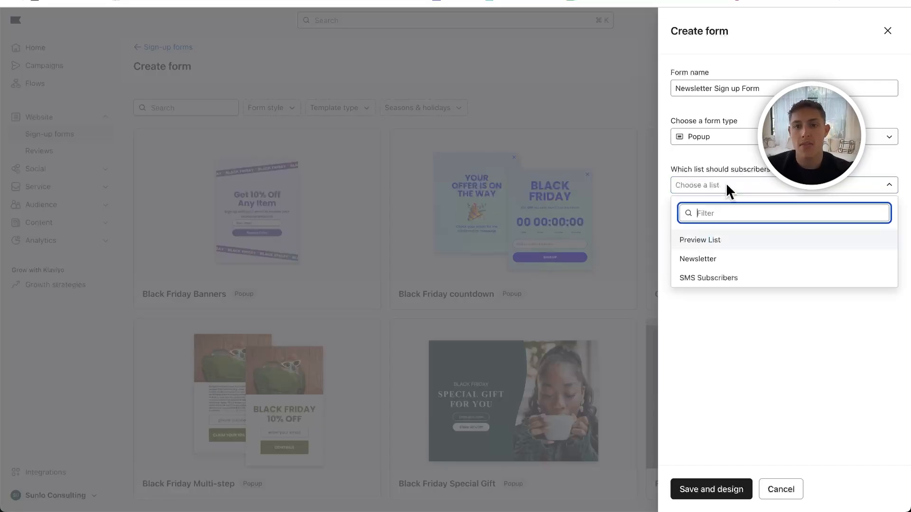
left_click(694, 259)
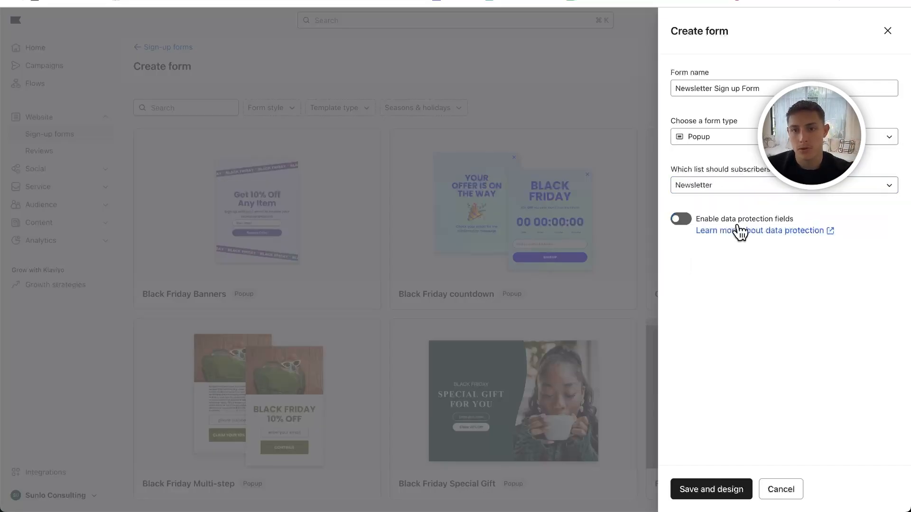
- Save the form setup to start designing it, and preview the teaser on mobile and desktop
left_click(711, 490)
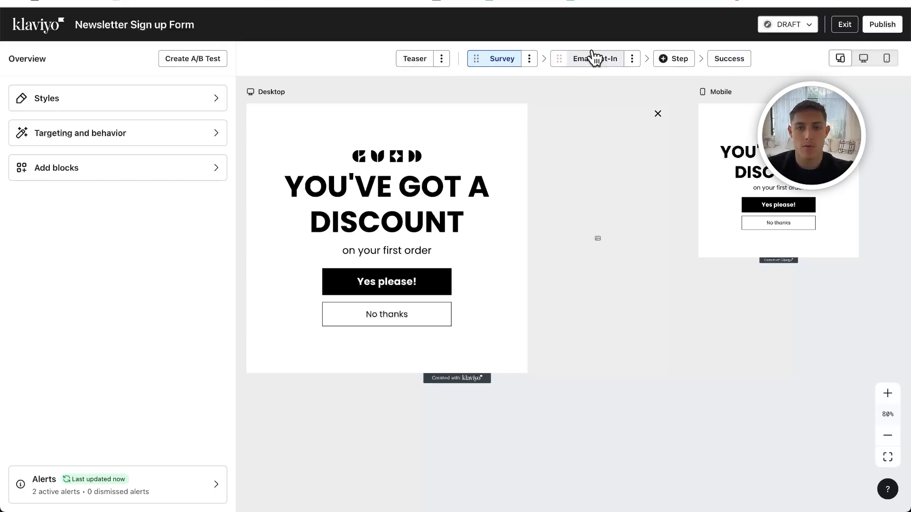
left_click(430, 62)
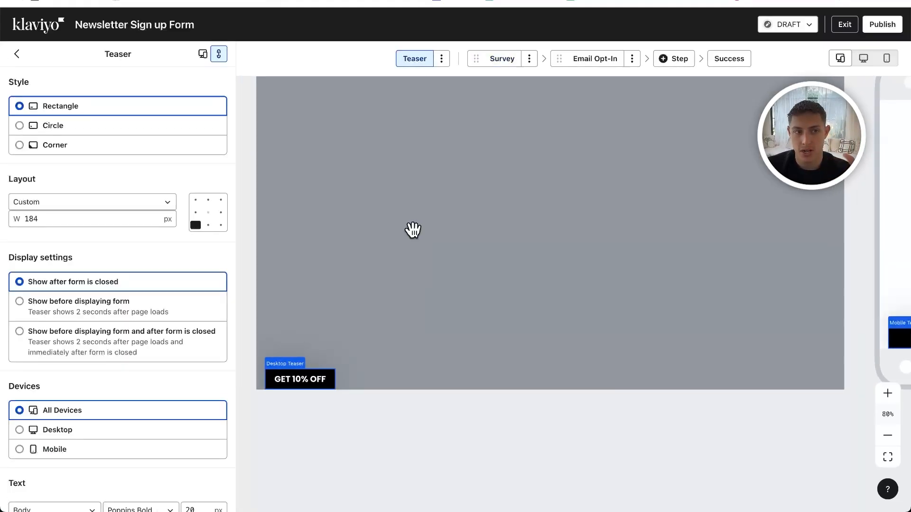
triple_click(53, 259)
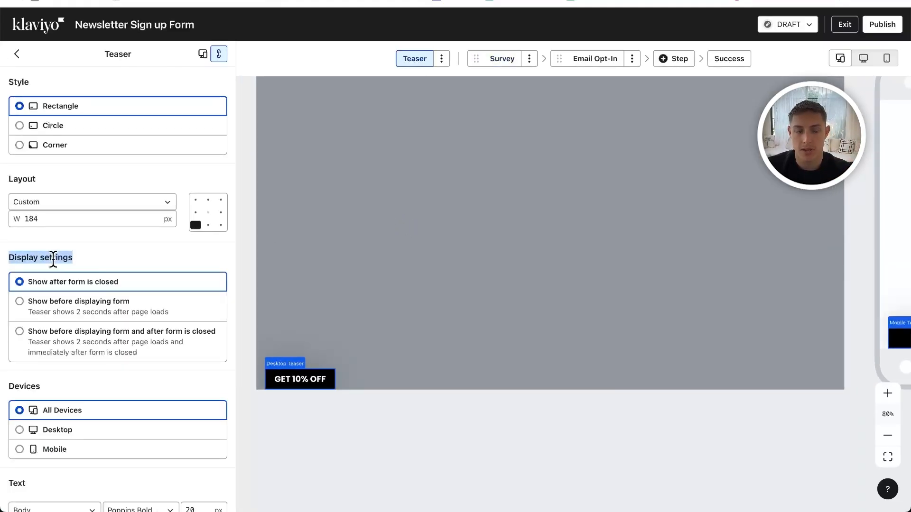
left_click(885, 58)
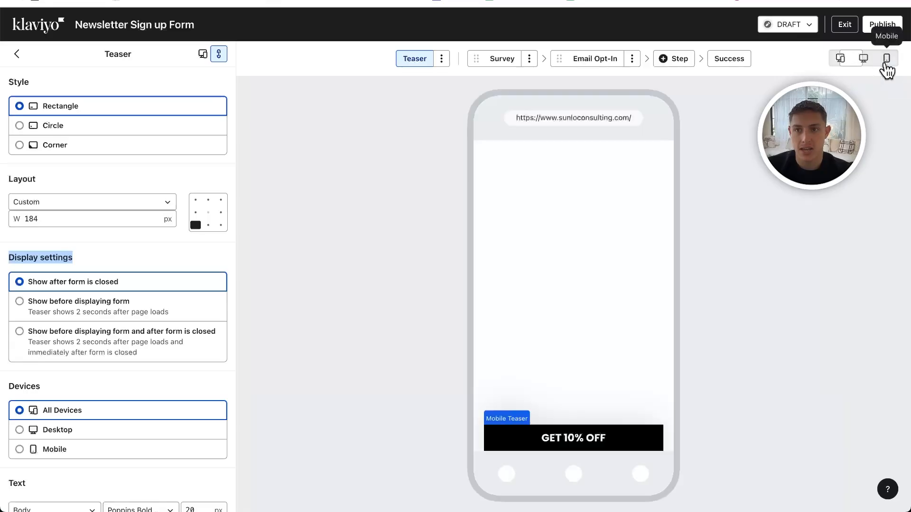
left_click(864, 59)
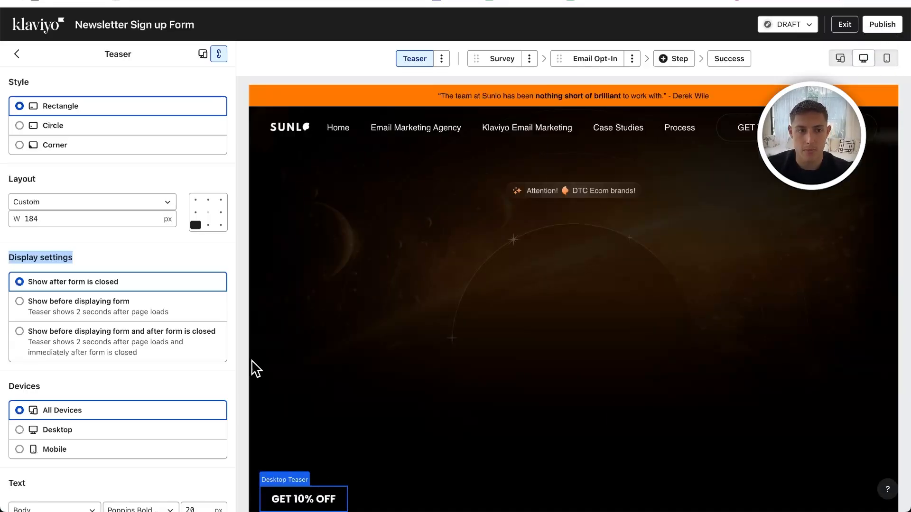
left_click(886, 58)
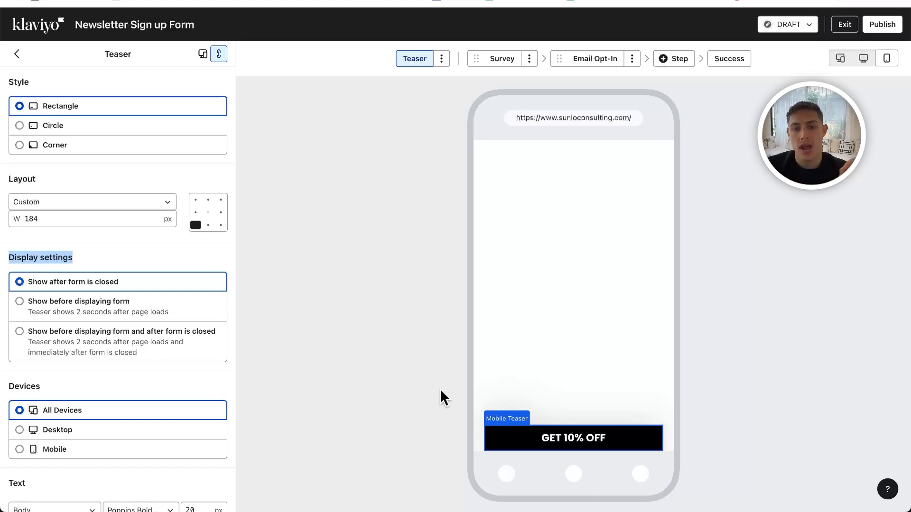
- Set the teaser to show before displaying the form
left_click(46, 316)
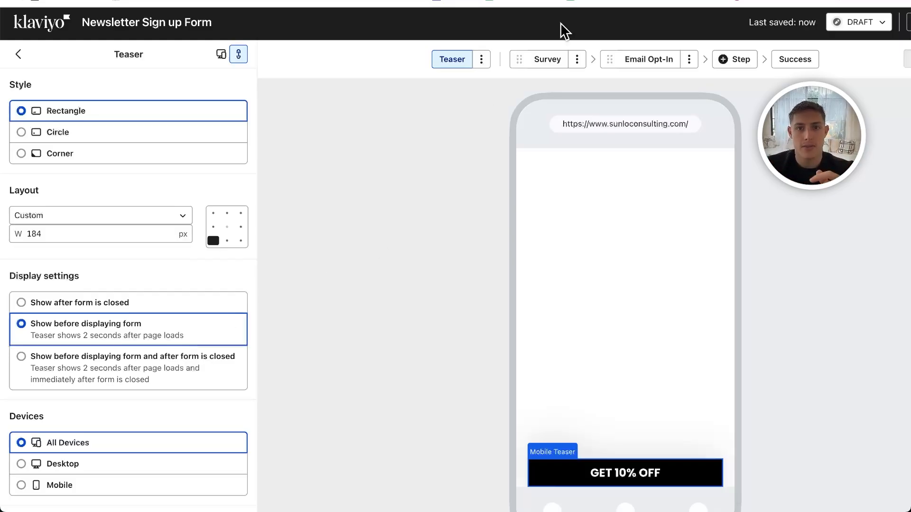
left_click(546, 59)
left_click(452, 61)
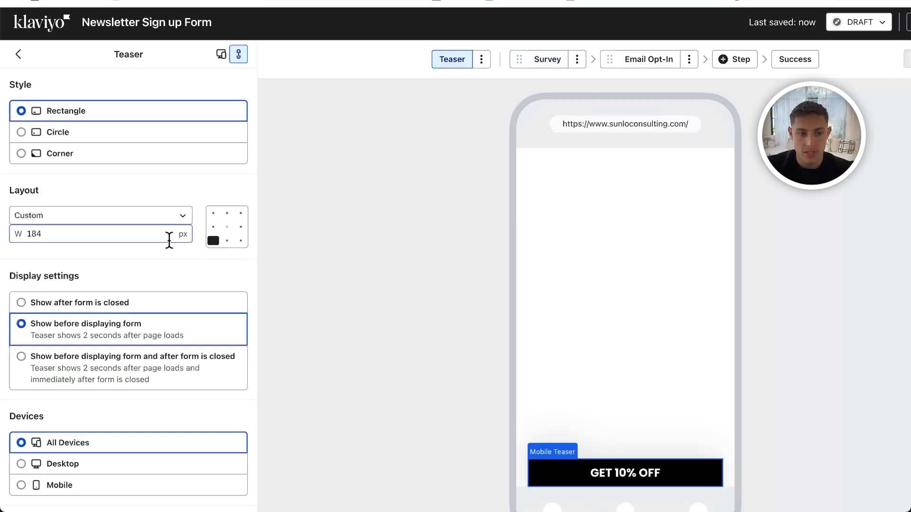
scroll(166, 243, "down", 2)
scroll(166, 243, "down", 5)
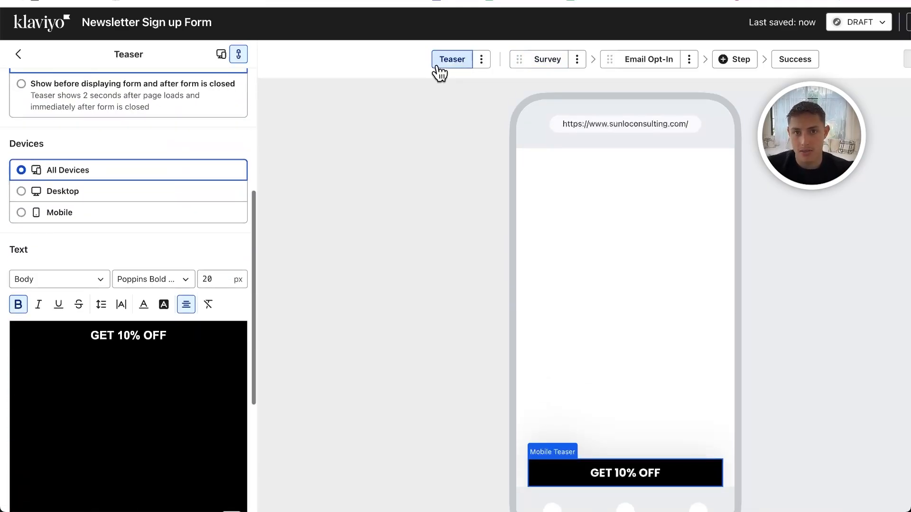
scroll(148, 223, "up", 7)
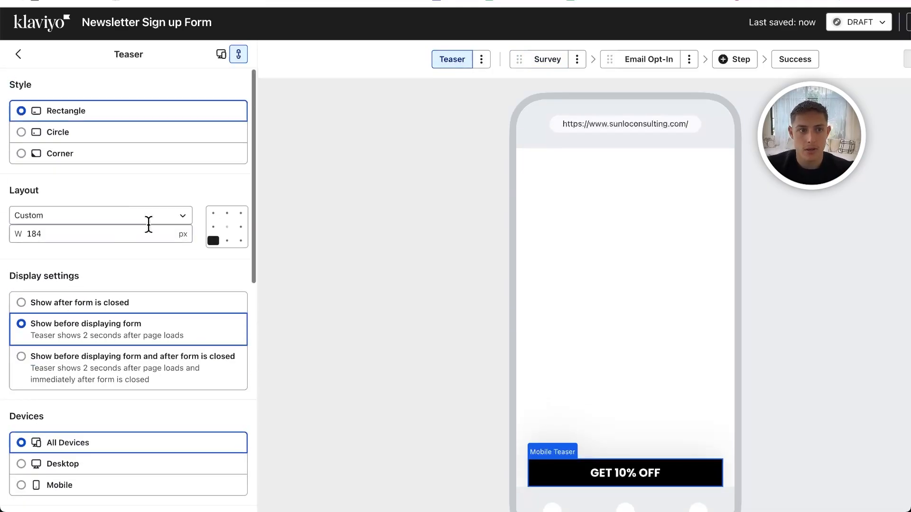
- Try the Circle teaser style, switch it to Corner and set the teaser width to 90 px
left_click(46, 138)
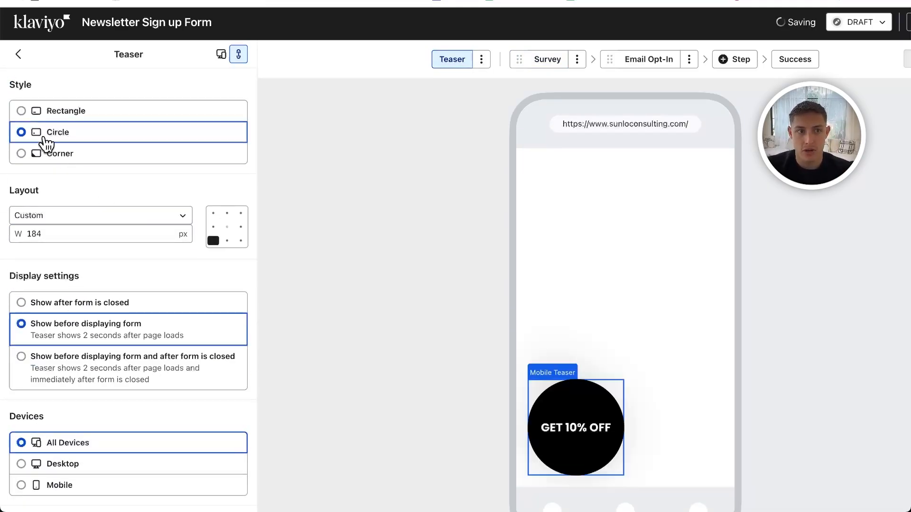
left_click(76, 162)
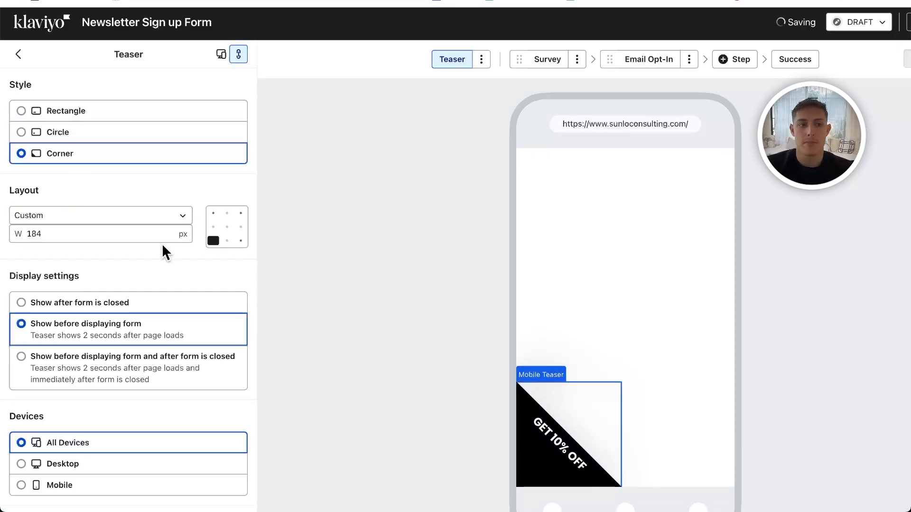
scroll(162, 243, "down", 2)
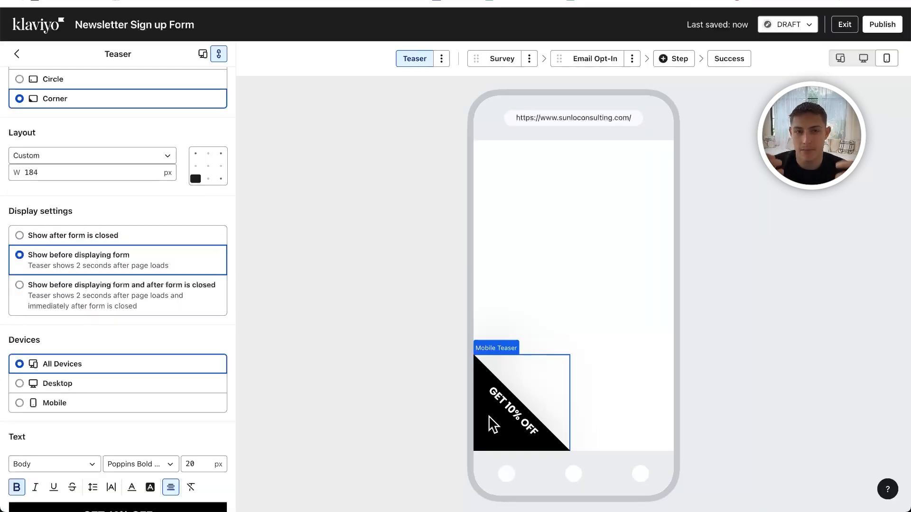
scroll(156, 341, "down", 1)
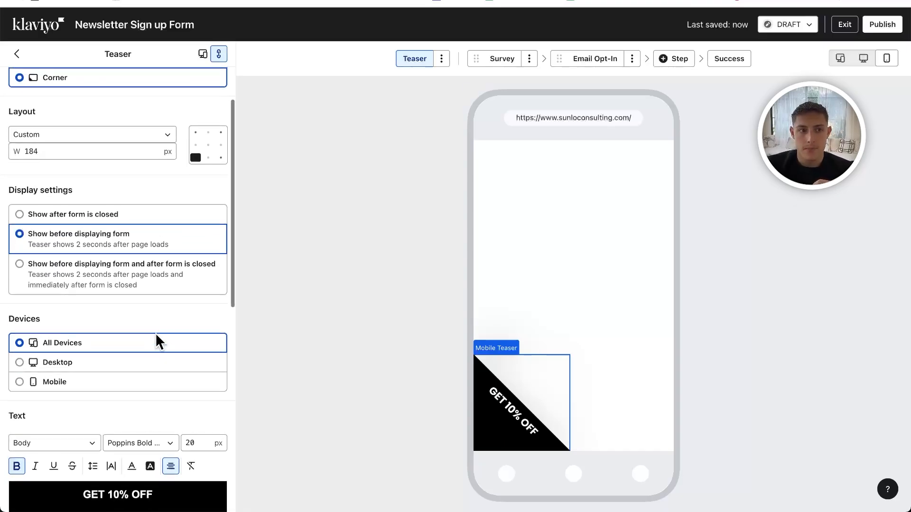
left_click(66, 142)
type("90")
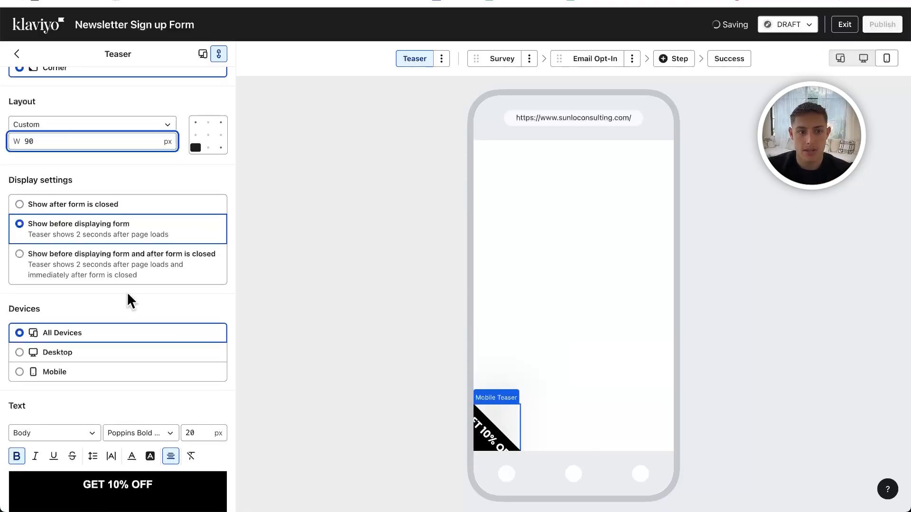
- Set the "GET 10% OFF" teaser text size to 10 px
scroll(143, 303, "down", 3)
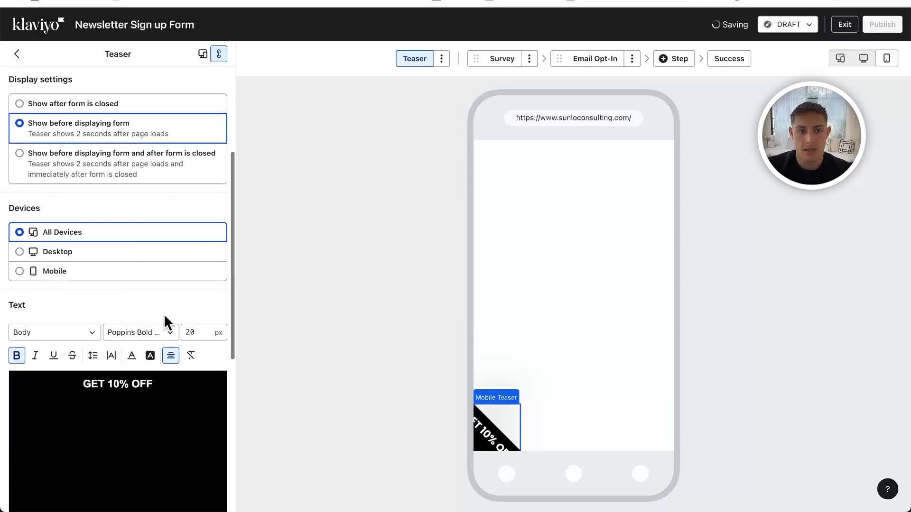
left_click(76, 334)
left_click(67, 332)
double_click(190, 309)
type("10")
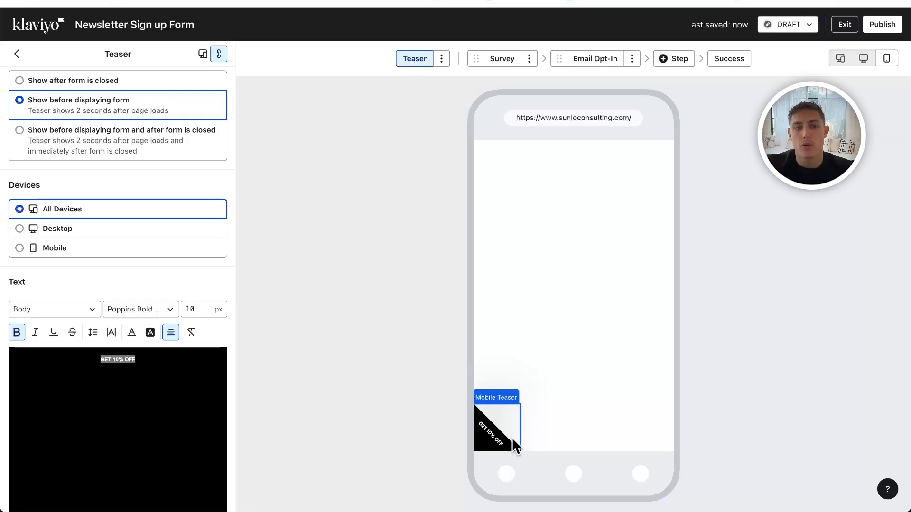
- Change the teaser's background color to red, FF0000
scroll(126, 240, "down", 3)
scroll(109, 379, "down", 4)
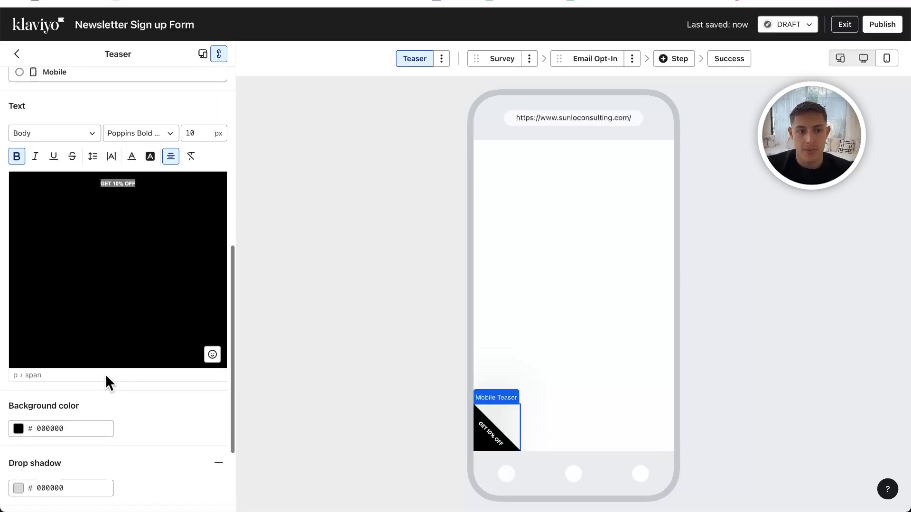
left_click(20, 383)
left_click(20, 358)
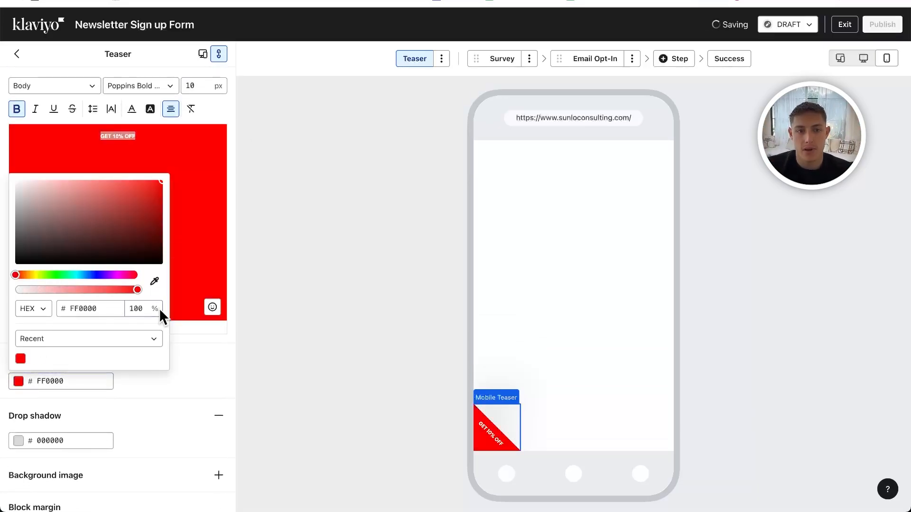
left_click(176, 359)
- Look through the fonts available for the teaser text and review the remaining teaser settings
scroll(176, 359, "up", 1)
scroll(175, 357, "up", 2)
left_click(115, 178)
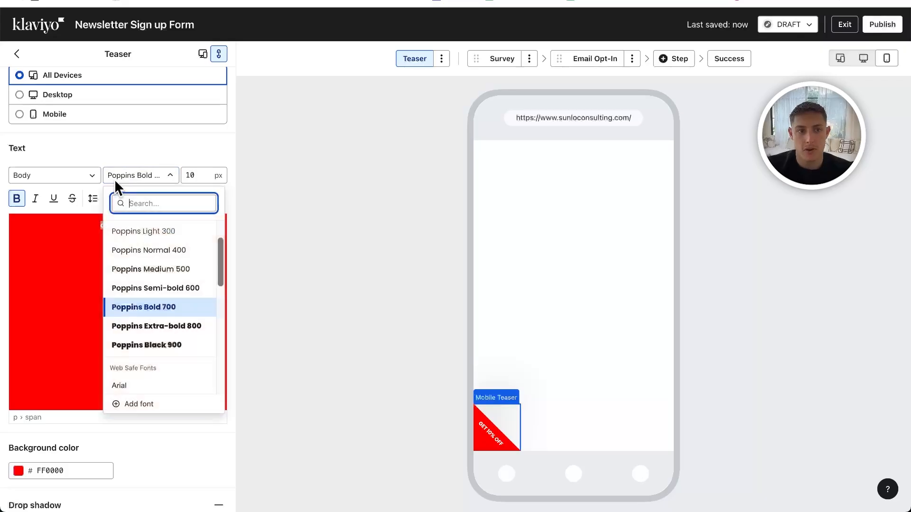
left_click(123, 155)
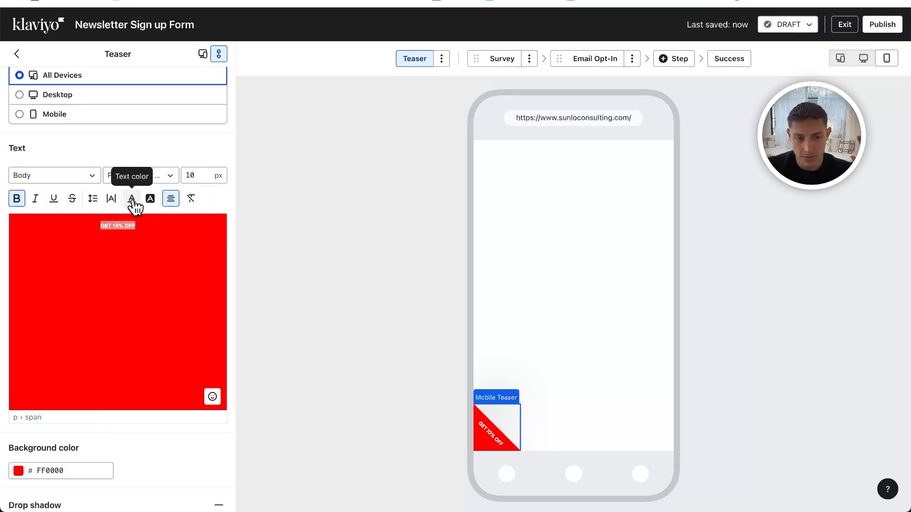
scroll(133, 199, "down", 3)
scroll(132, 204, "up", 10)
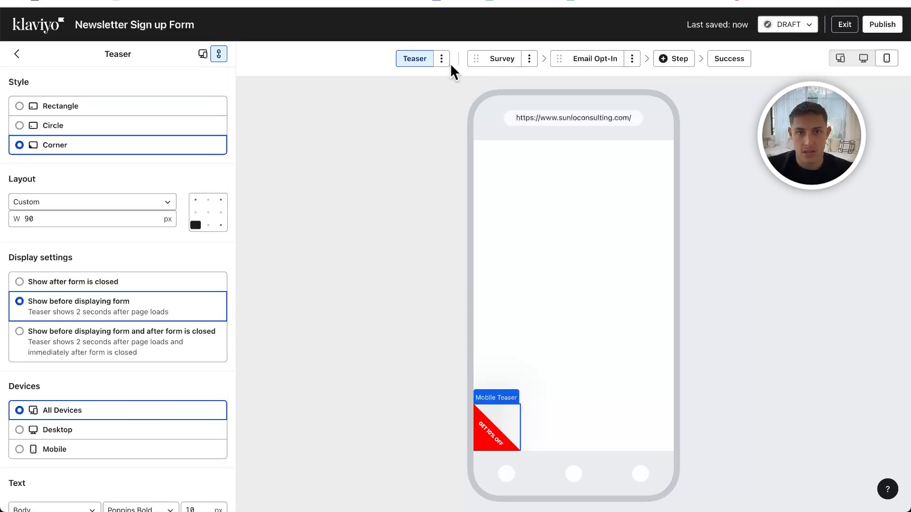
- Delete the teaser from the form
left_click(442, 59)
left_click(409, 77)
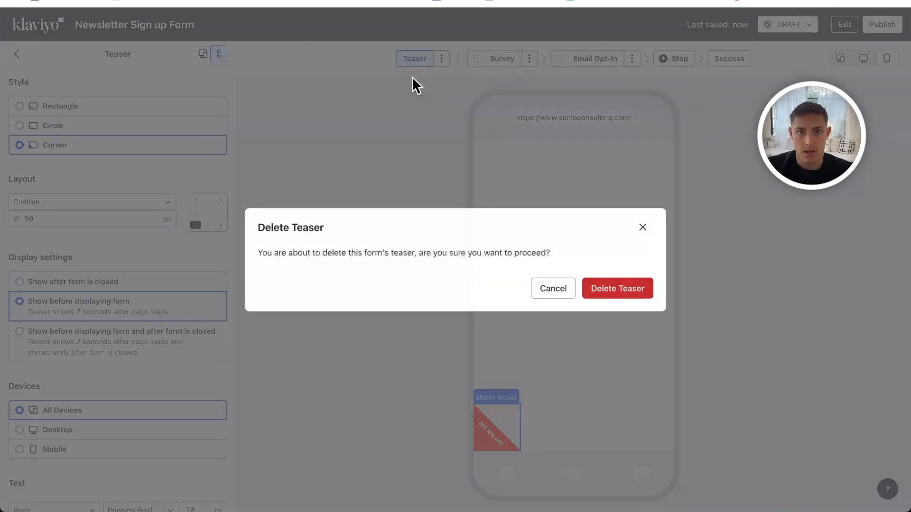
left_click(607, 283)
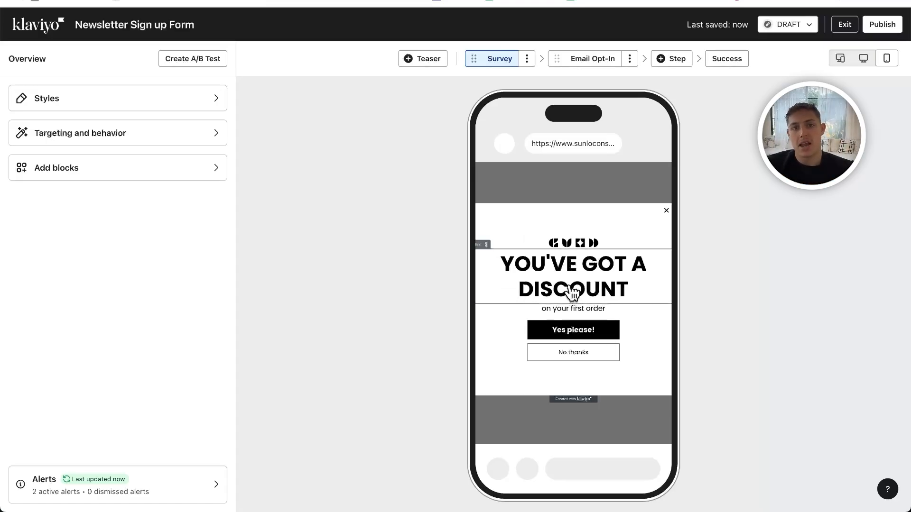
- In the desktop preview, compare the side image device options in the form styles and set the image to show on All Devices
left_click(864, 58)
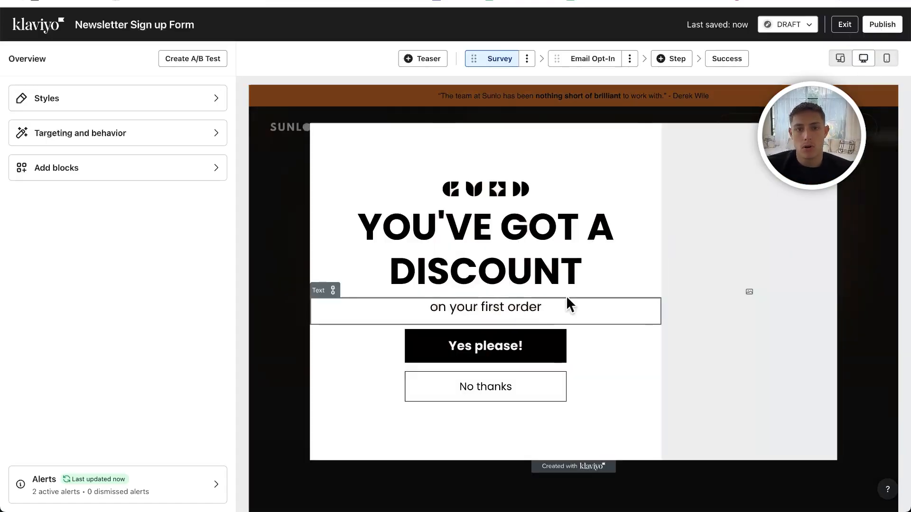
left_click(110, 100)
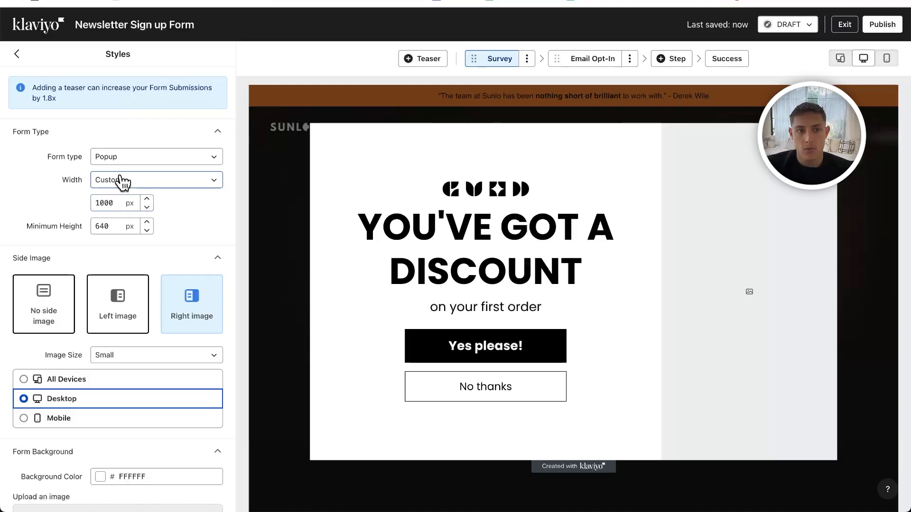
scroll(212, 235, "down", 3)
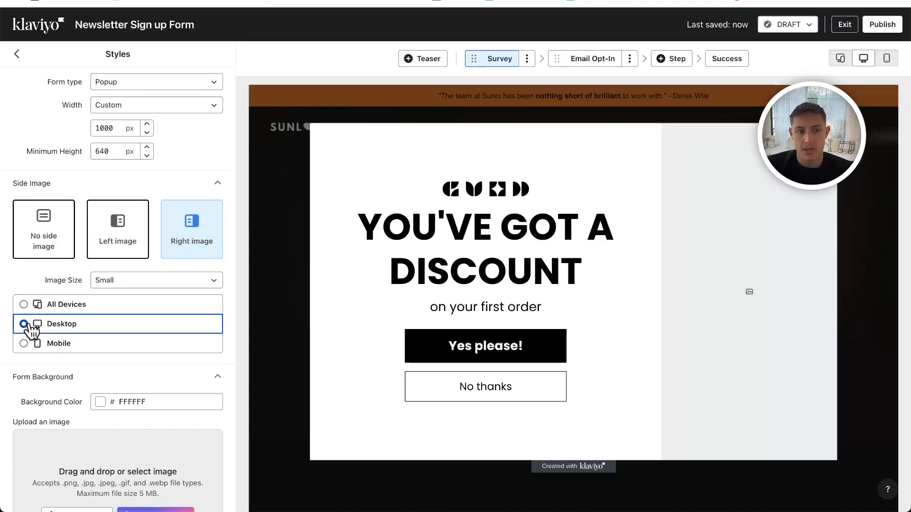
left_click(38, 343)
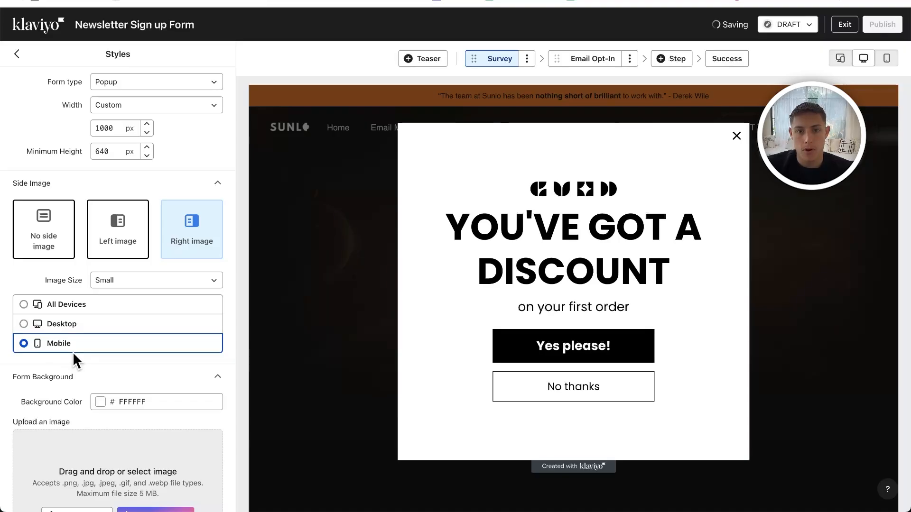
left_click(25, 305)
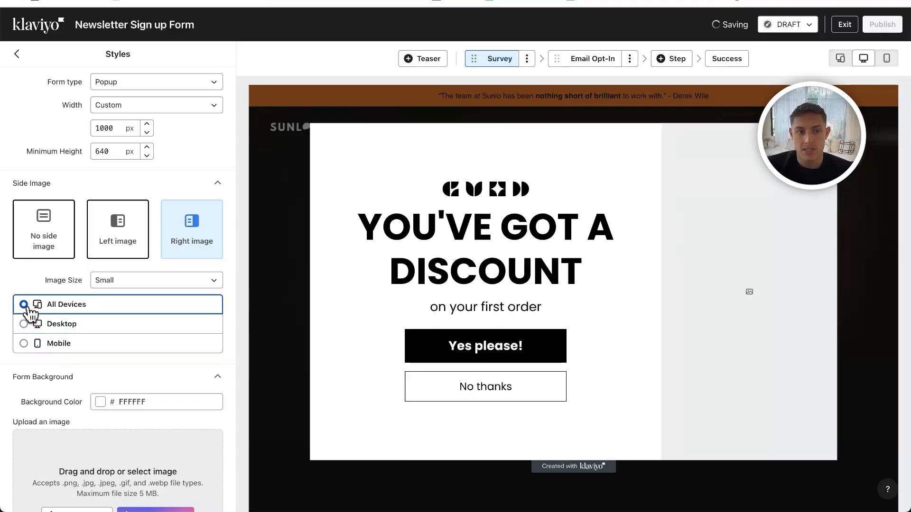
left_click(104, 322)
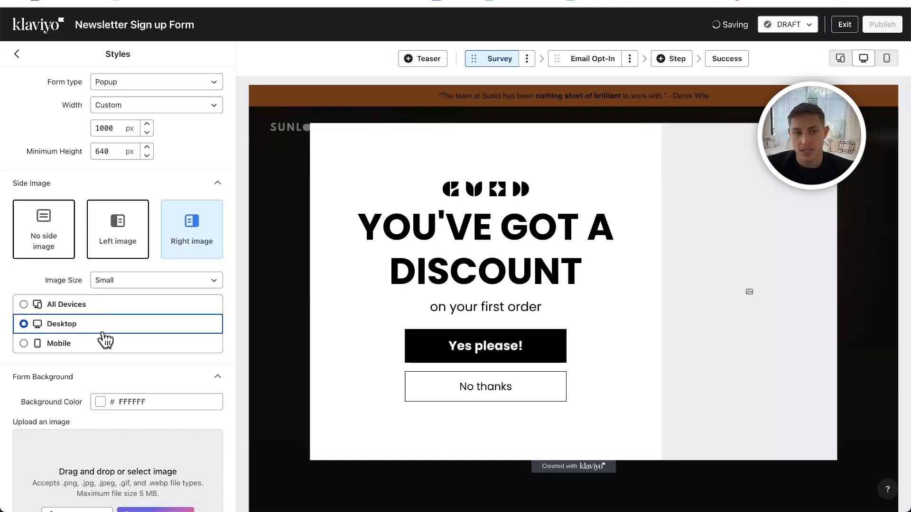
left_click(102, 344)
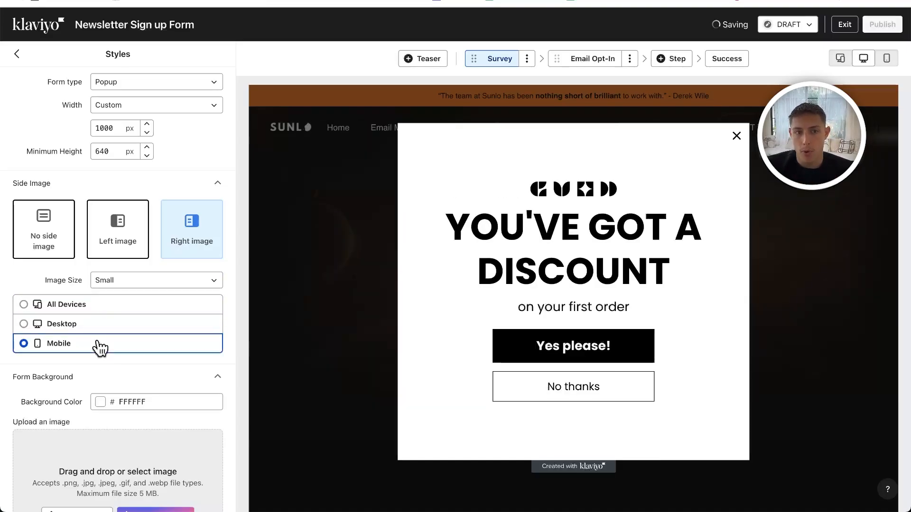
scroll(99, 345, "up", 2)
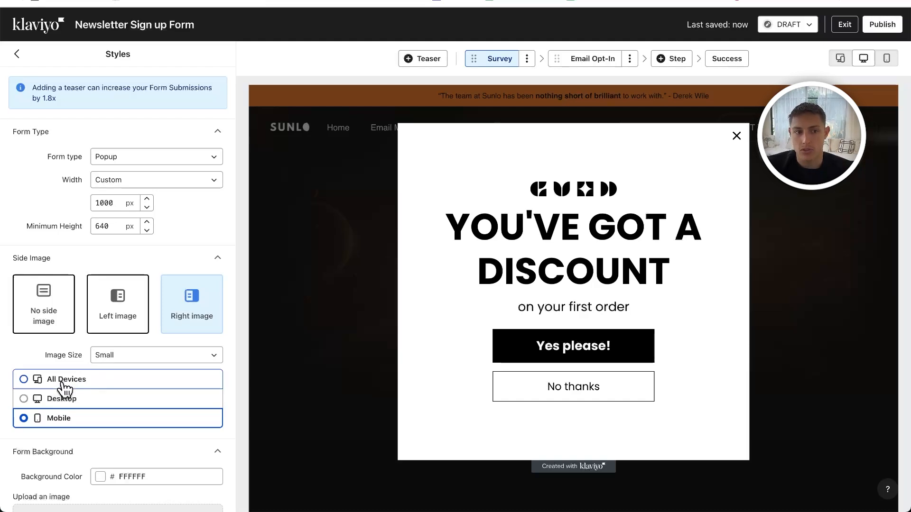
left_click(65, 382)
scroll(97, 379, "down", 2)
scroll(100, 378, "up", 2)
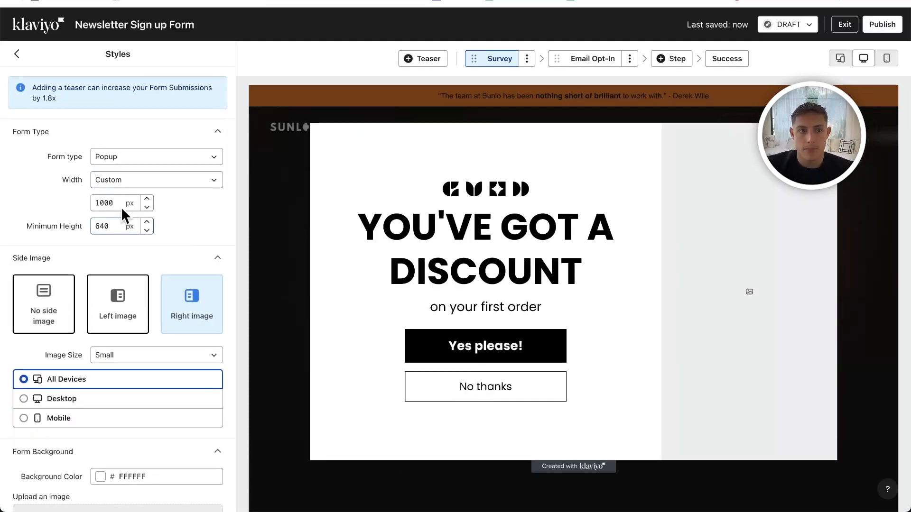
- Check the available form types, try a custom popup width of 500 px, and restore the width to 1000 px
left_click(100, 159)
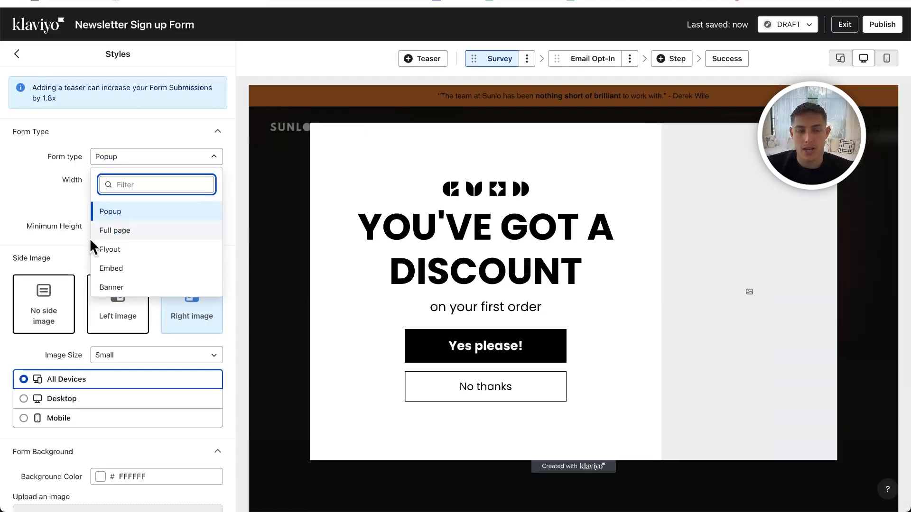
left_click(61, 207)
scroll(143, 198, "down", 1)
double_click(111, 164)
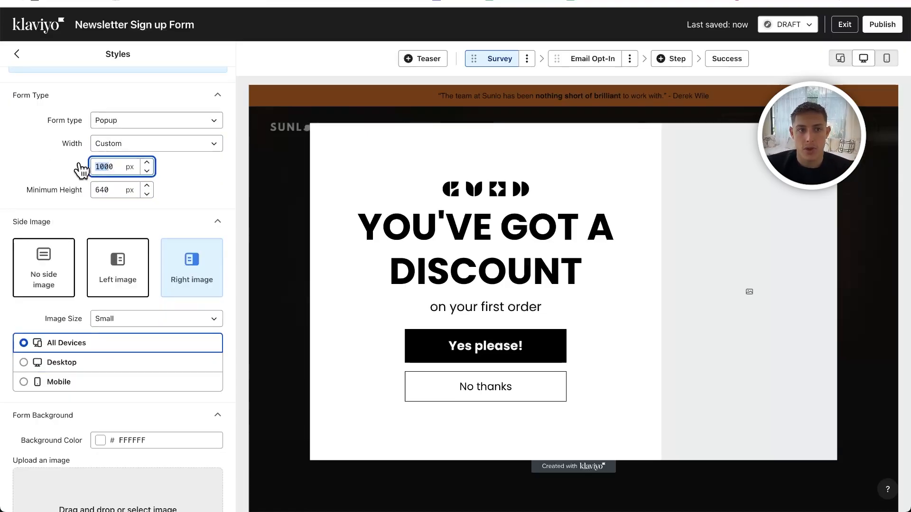
type("500")
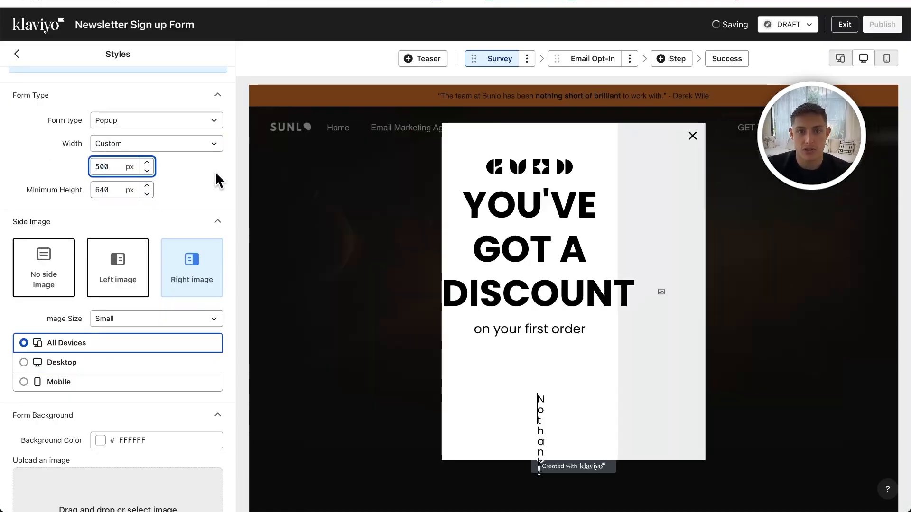
double_click(115, 166)
type("1000")
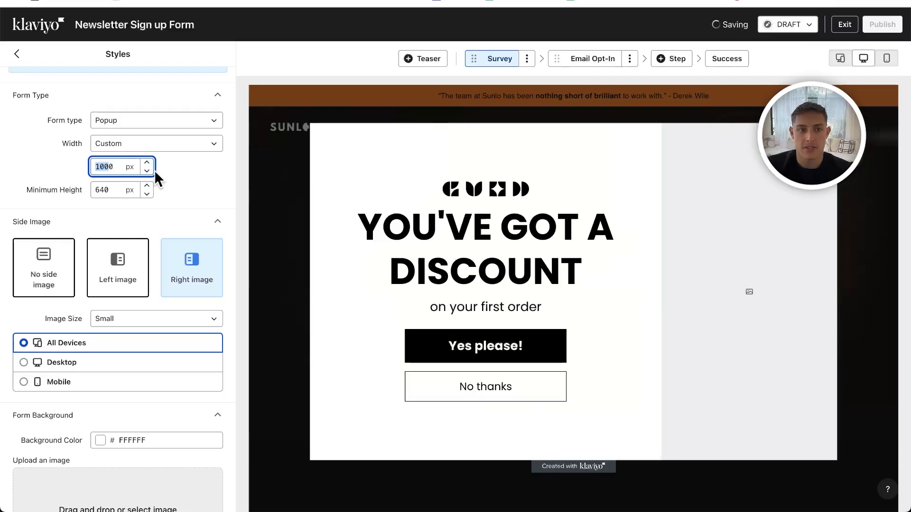
left_click(173, 174)
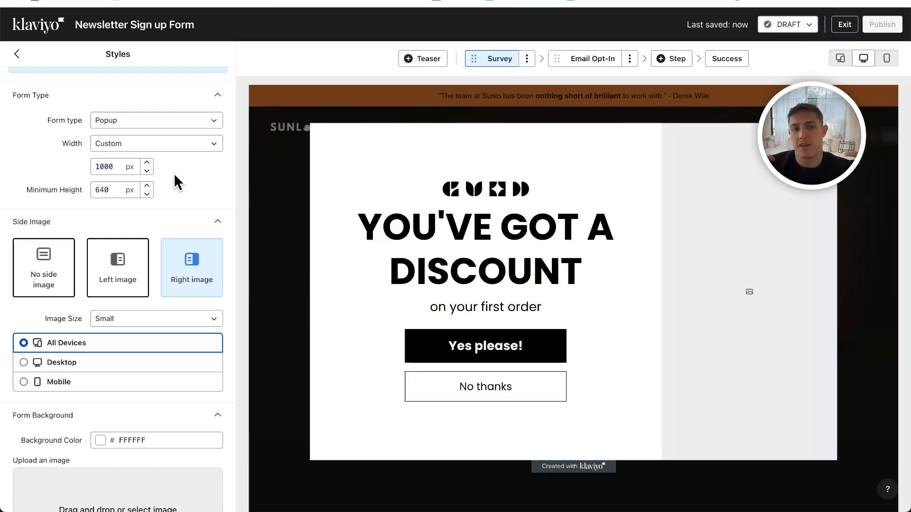
- Change the label color and text color of the form's input fields to red, FF0000
scroll(174, 180, "down", 6)
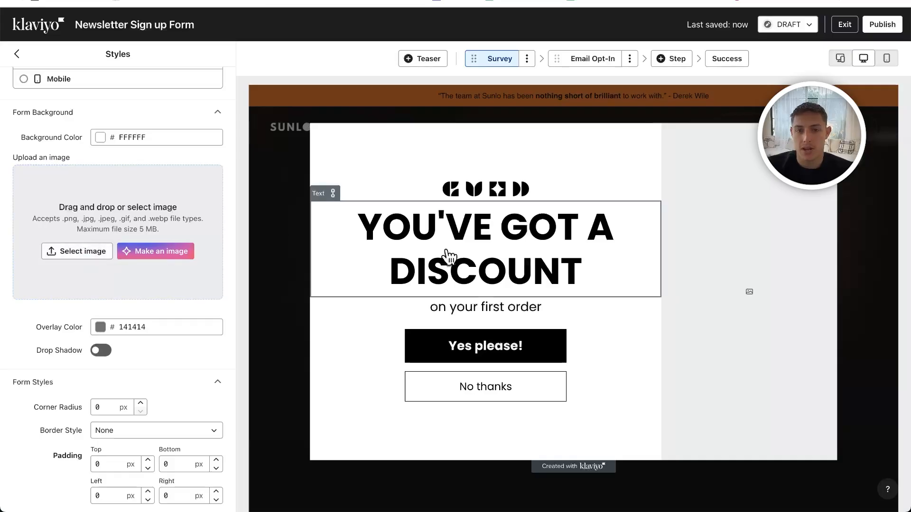
scroll(149, 192, "down", 2)
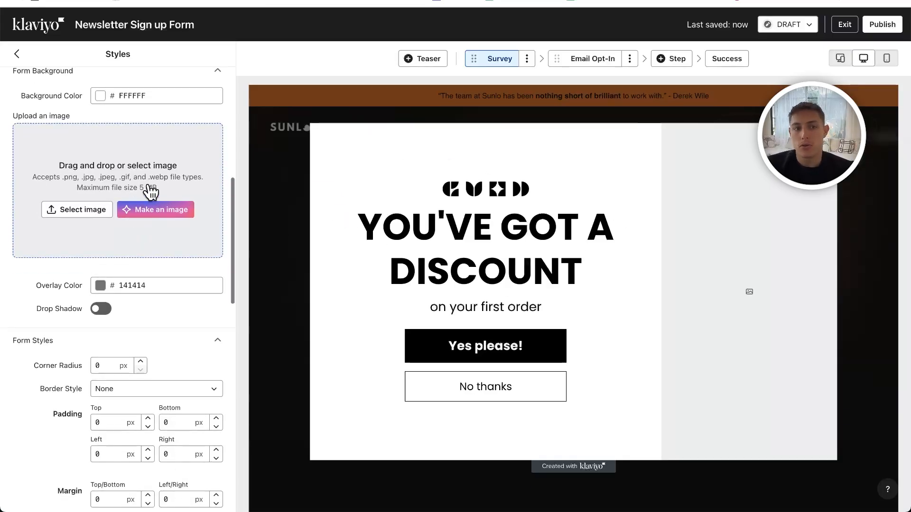
scroll(150, 192, "down", 10)
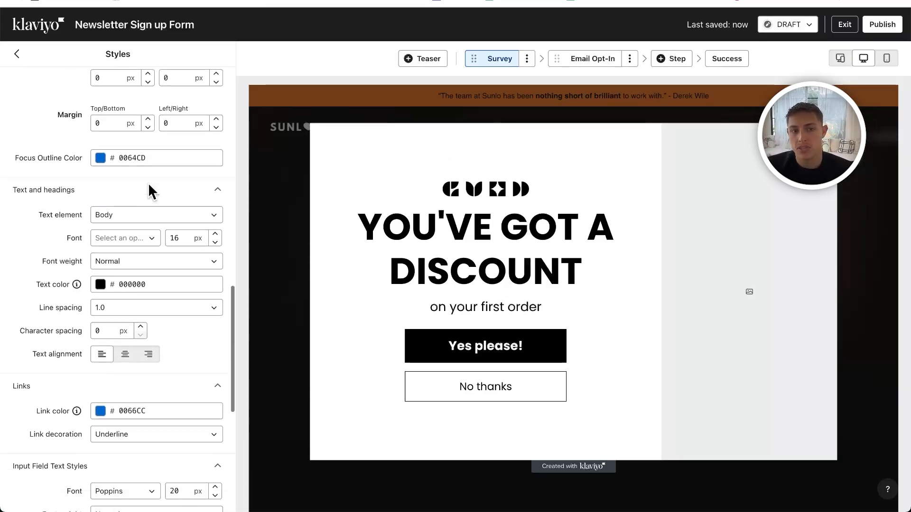
scroll(148, 183, "down", 3)
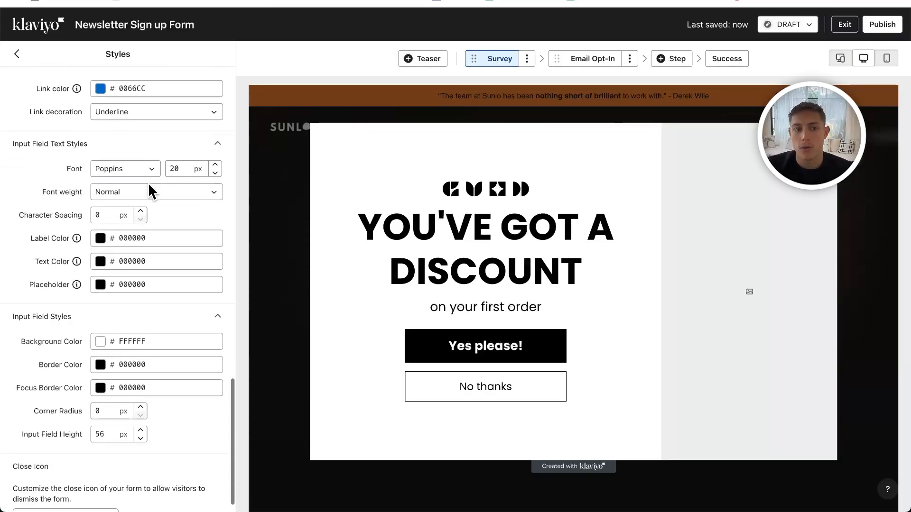
left_click(98, 243)
left_click_drag(114, 265, 299, 205)
left_click(26, 251)
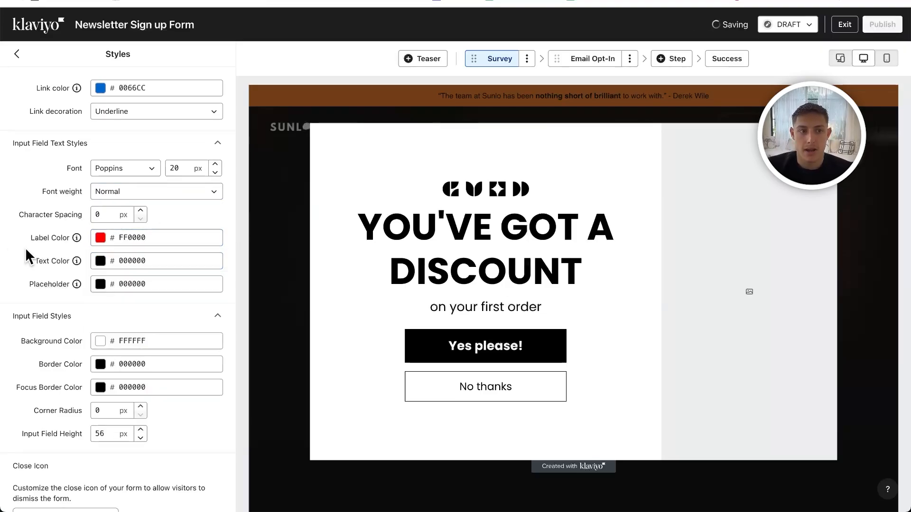
left_click(128, 266)
left_click_drag(144, 291, 303, 256)
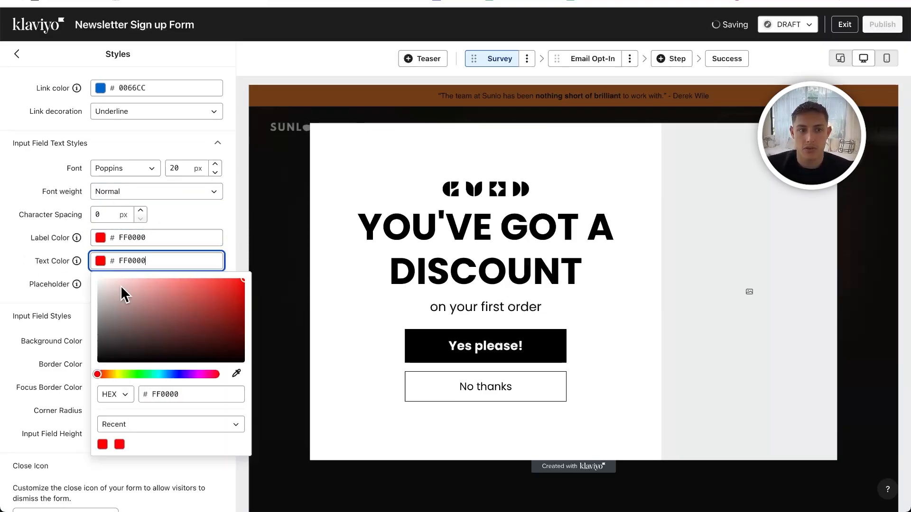
- On the Email Opt-In step in mobile preview, change the input field placeholder color to red, FF0000
left_click(577, 62)
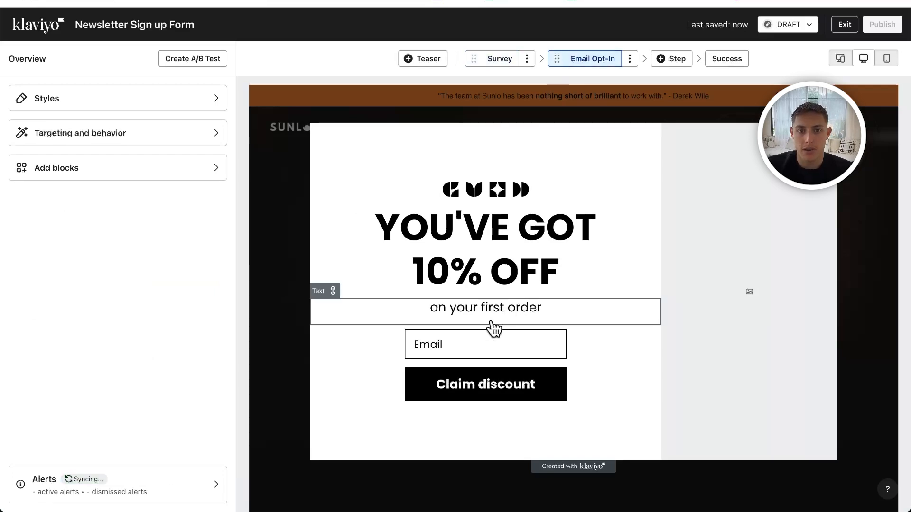
left_click(886, 58)
left_click(118, 99)
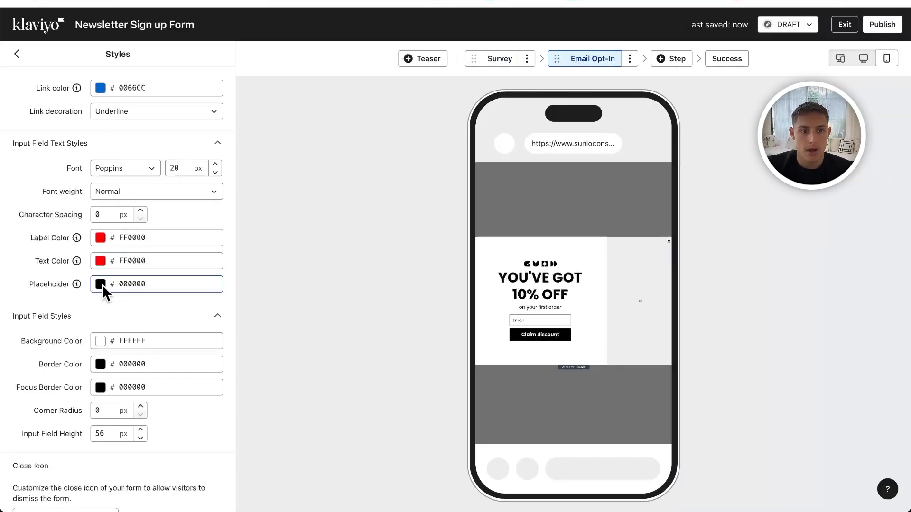
left_click(101, 283)
left_click_drag(175, 295, 356, 268)
left_click(510, 292)
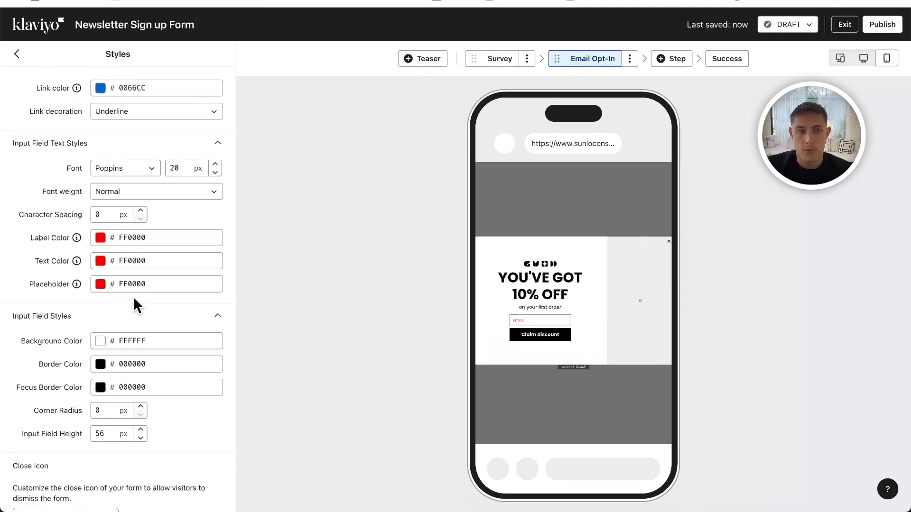
- Set the input field placeholder, text and label colors back to black, 000000
left_click(101, 284)
left_click(100, 260)
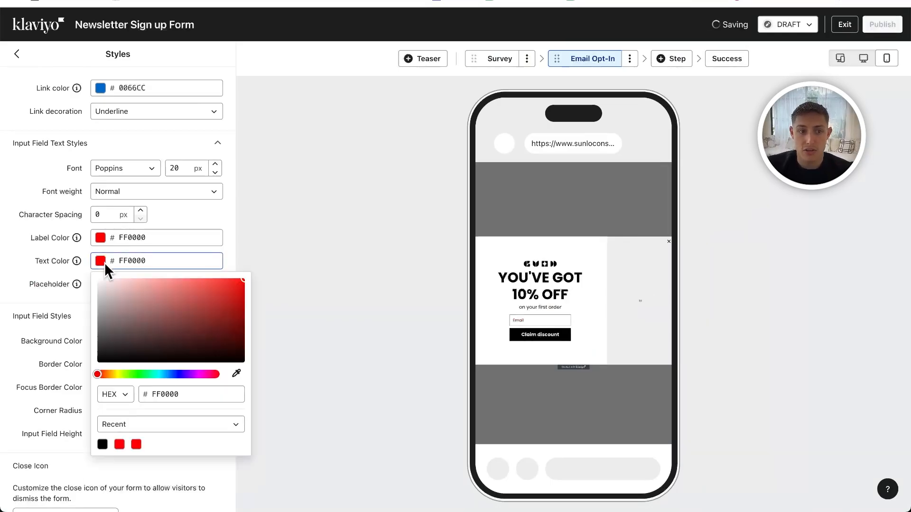
left_click(100, 237)
left_click(21, 284)
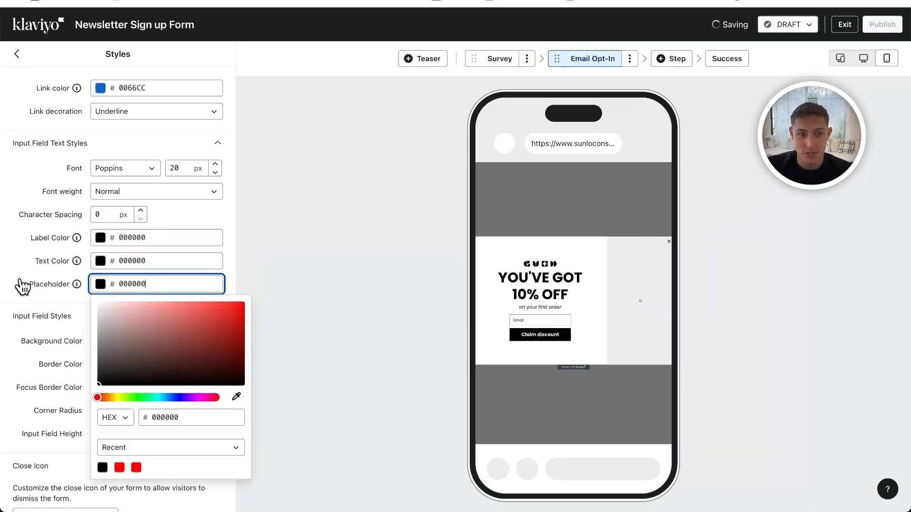
left_click(27, 295)
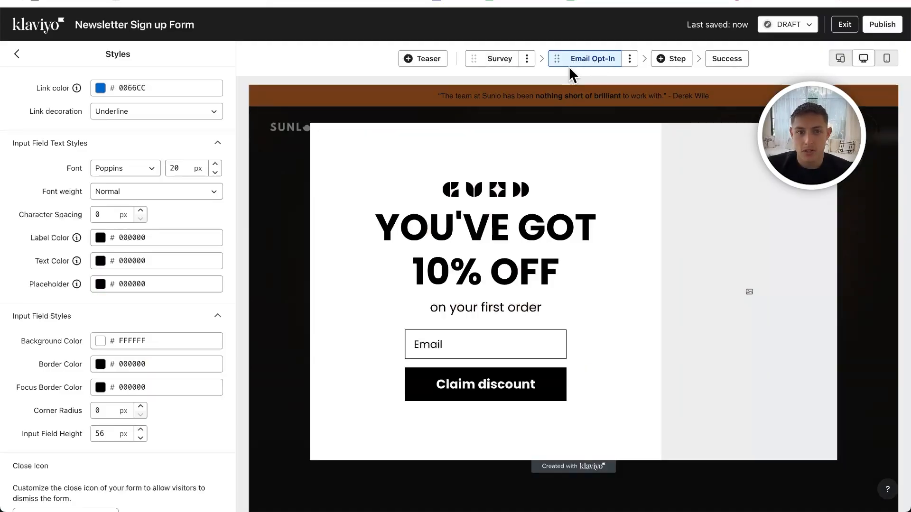
- On the Survey step, fill the side image with are-there-really-right-brained-and-left-brained-people (compressed) from the image library
left_click(502, 60)
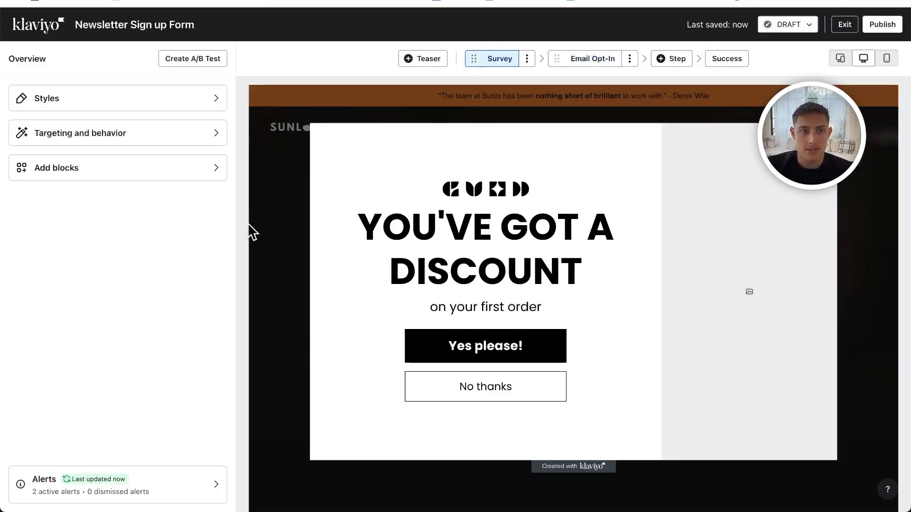
left_click(105, 98)
scroll(105, 199, "down", 1)
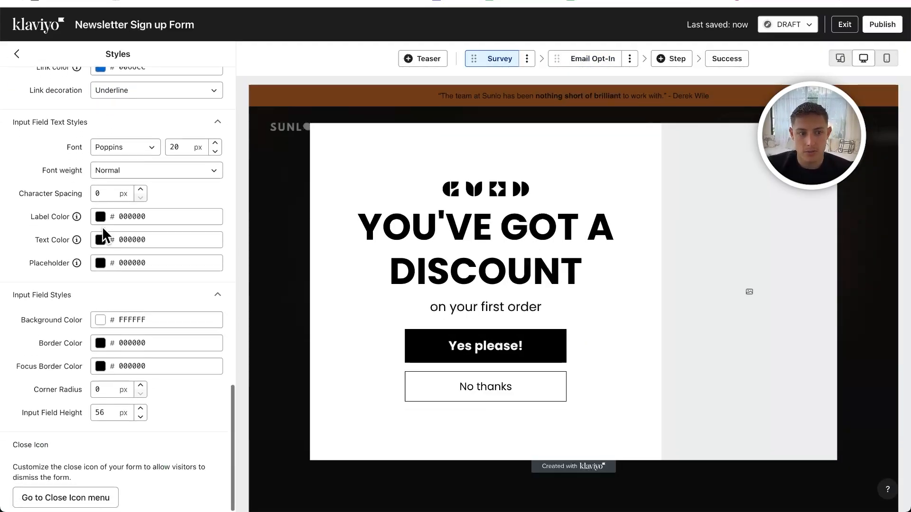
scroll(103, 235, "up", 10)
left_click(767, 266)
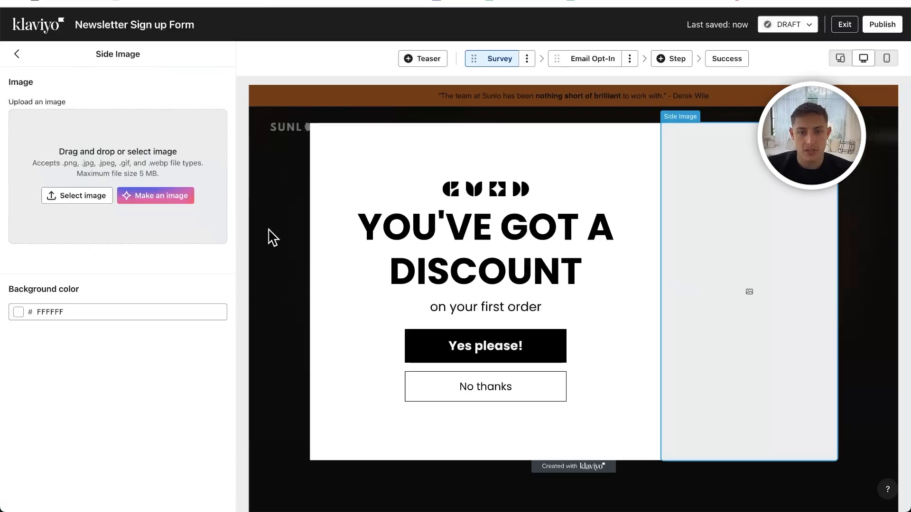
left_click(101, 206)
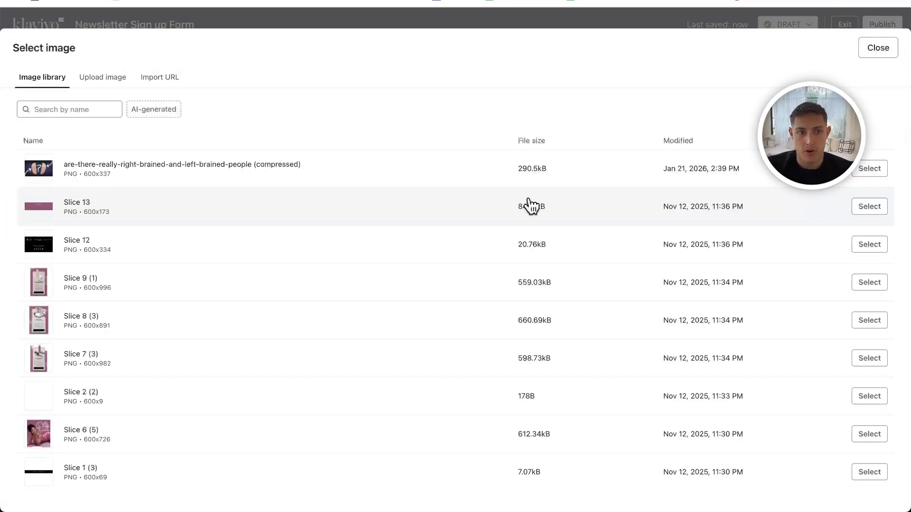
left_click(191, 177)
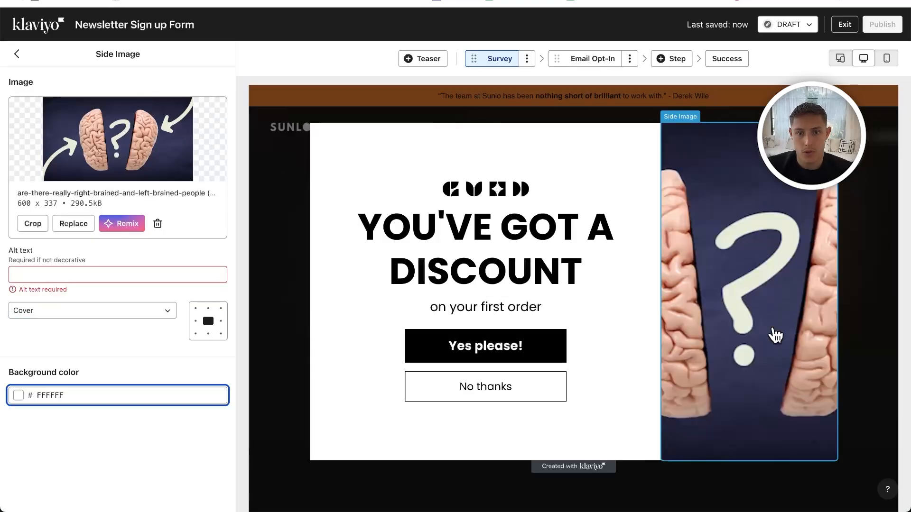
- Set the side image's fit to Contain and return to the form overview
left_click(71, 311)
left_click(28, 327)
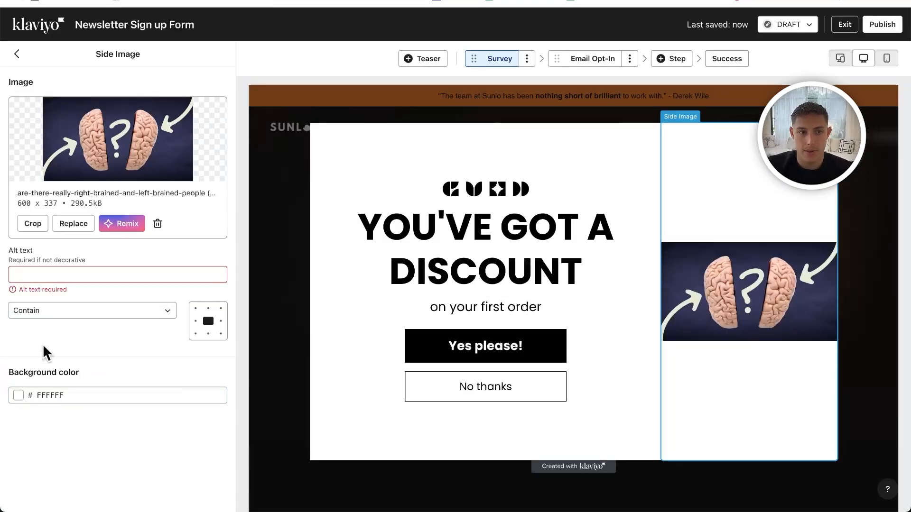
left_click(18, 55)
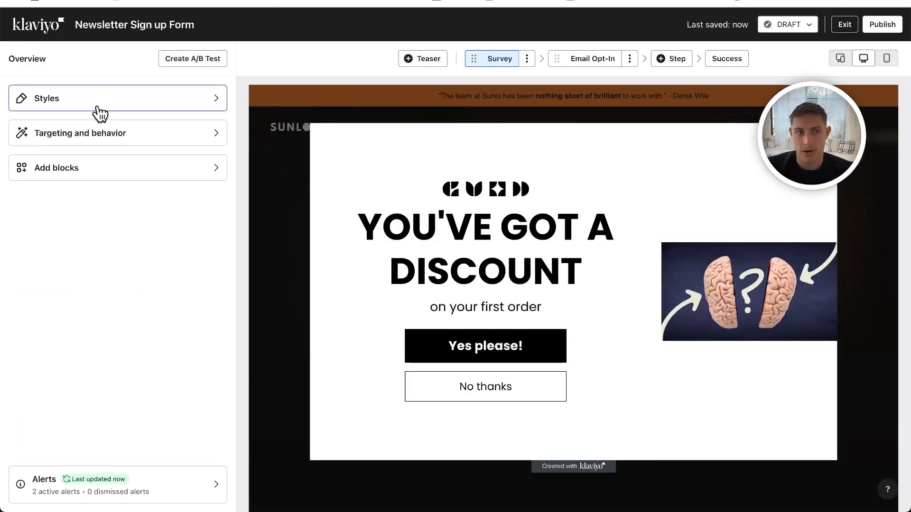
- Remove the placeholder logo image above the heading and browse the image library without choosing a replacement
left_click(425, 215)
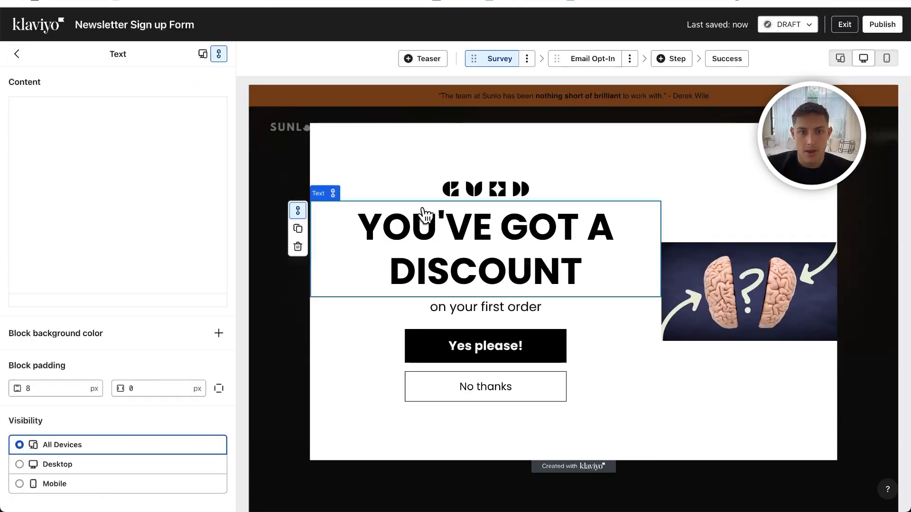
left_click(467, 192)
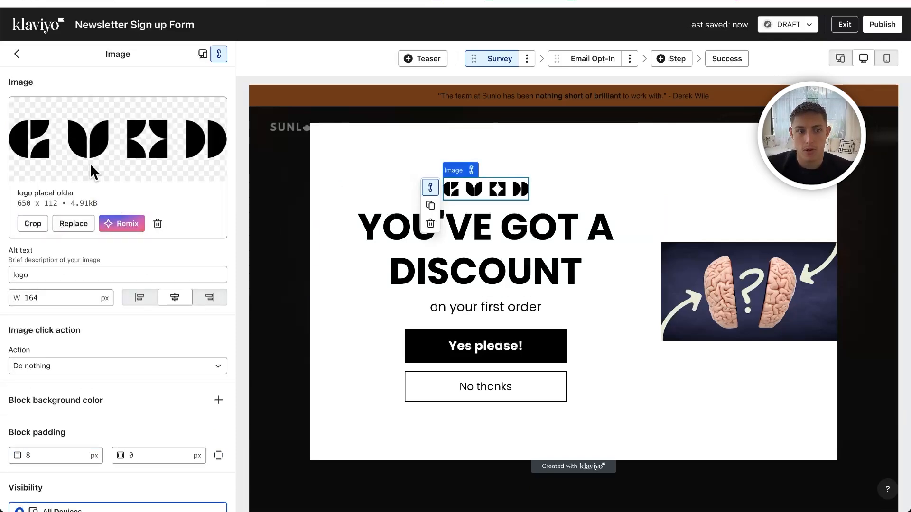
left_click(158, 224)
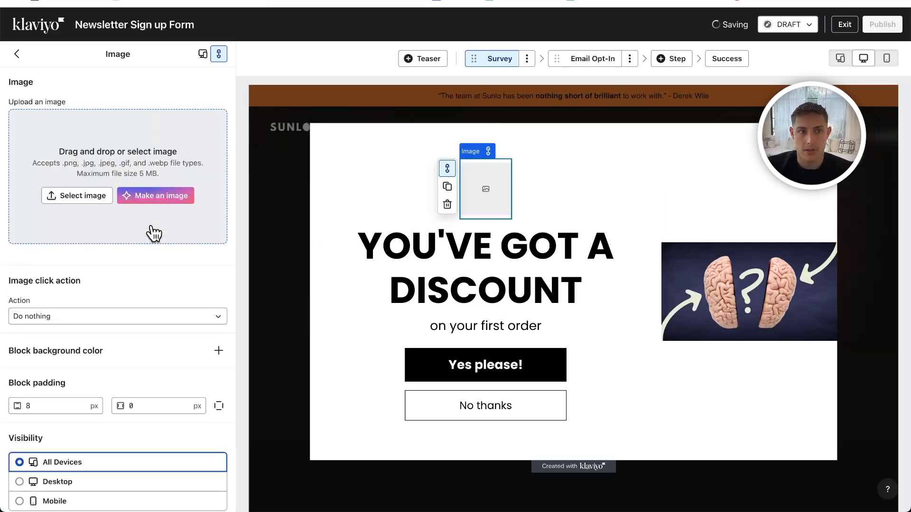
left_click(85, 195)
scroll(274, 259, "down", 3)
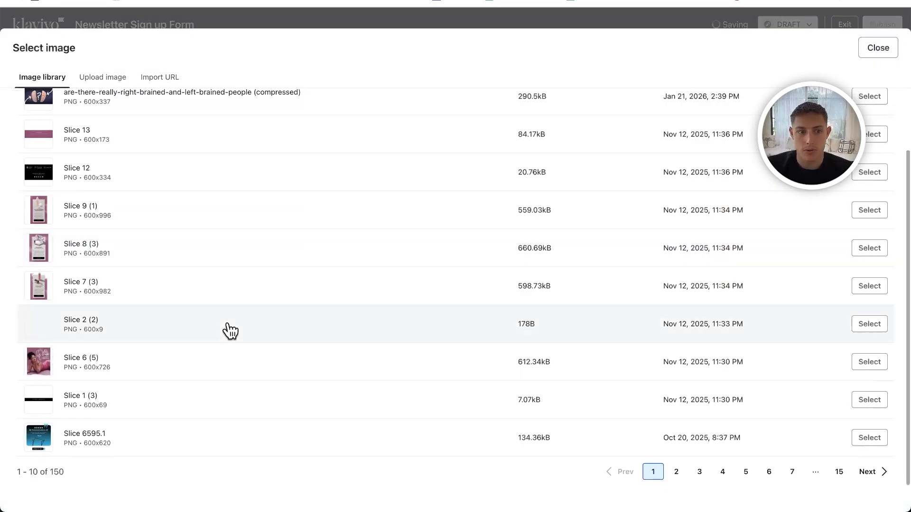
left_click(877, 48)
- Replace the Survey heading text with "Get 10% OFF" and "Are you in?" on a second line
left_click(487, 308)
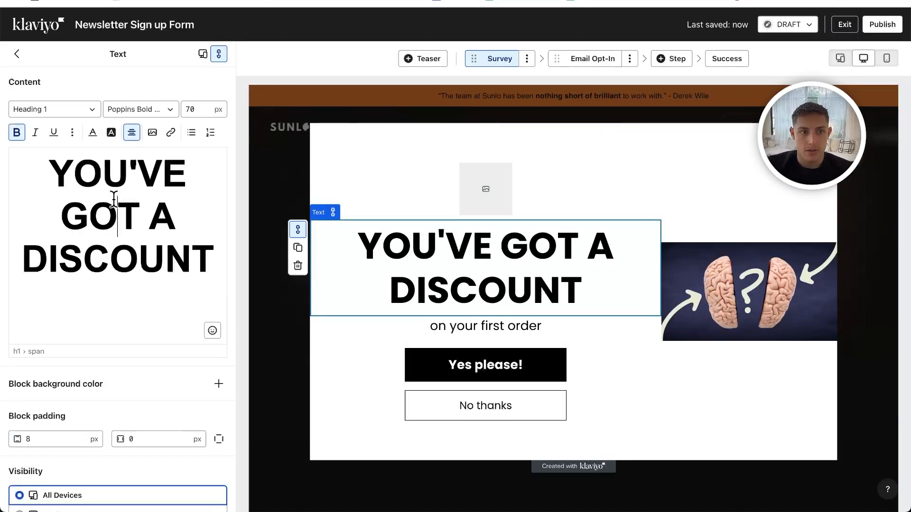
triple_click(114, 199)
type("Get 10")
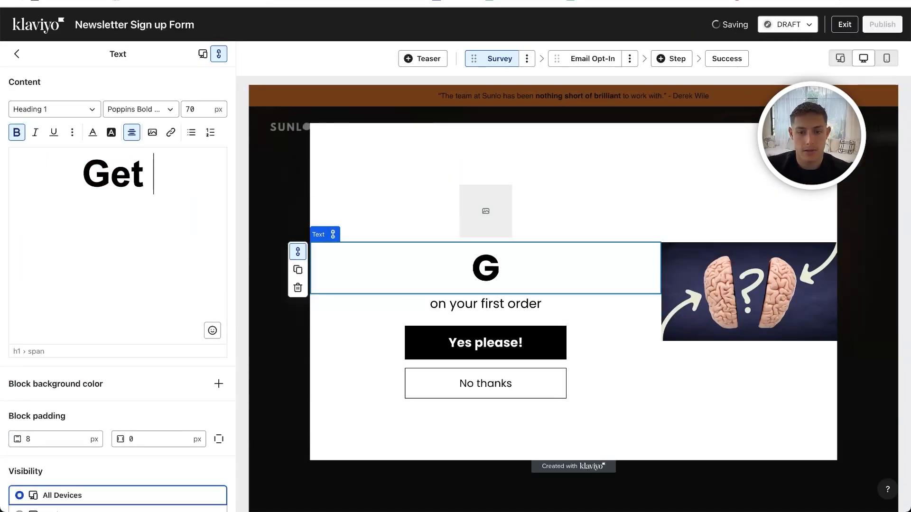
type("OFF")
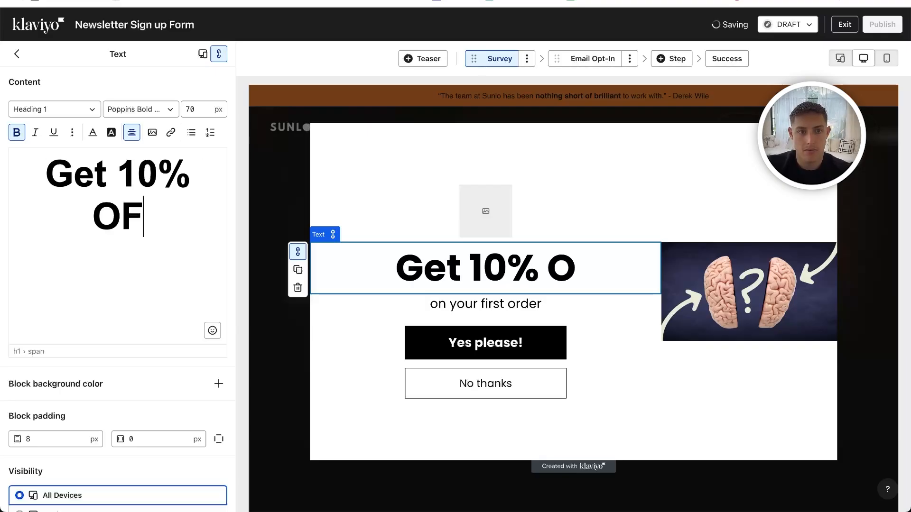
key("Return")
type("Are you in?")
- Center-align both lines of the Survey heading
key("ctrl+a")
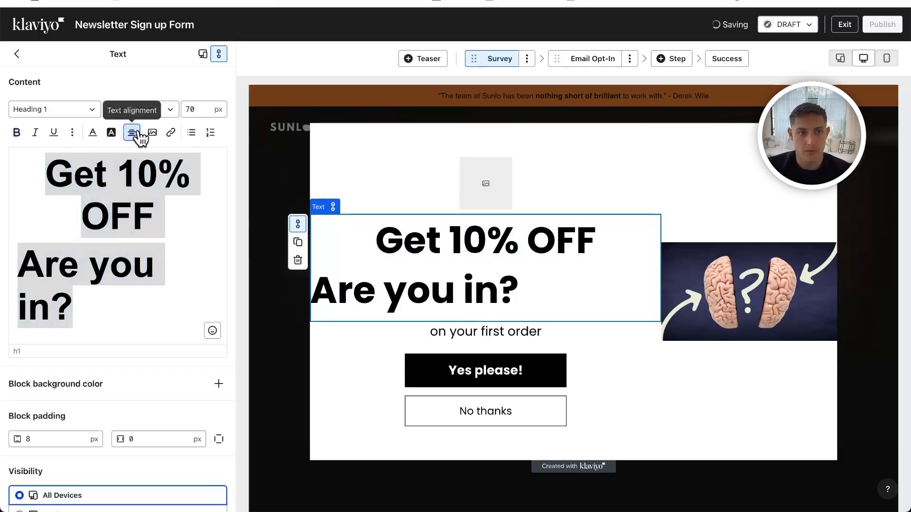
left_click(134, 133)
left_click(132, 149)
left_click(134, 135)
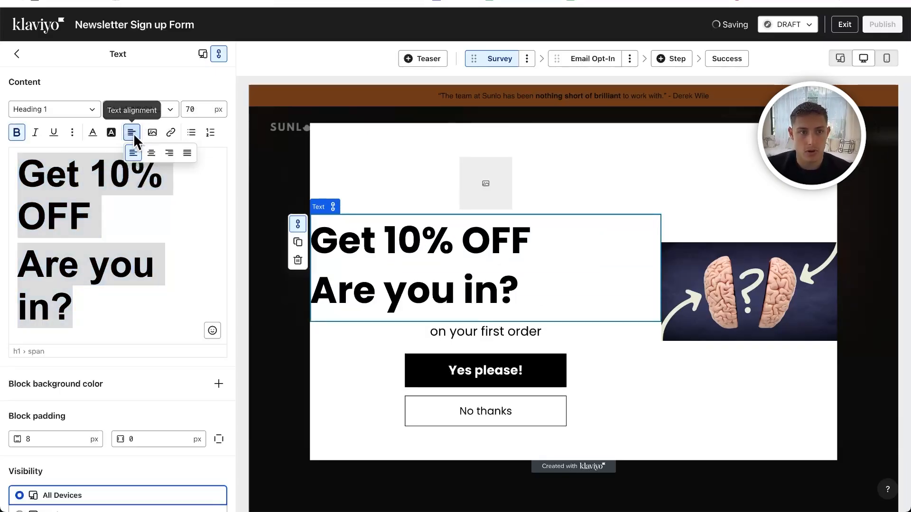
left_click(151, 152)
- Review the Survey step's subheading and "Yes please!" button settings, and look at the Email Opt-In step
left_click(481, 334)
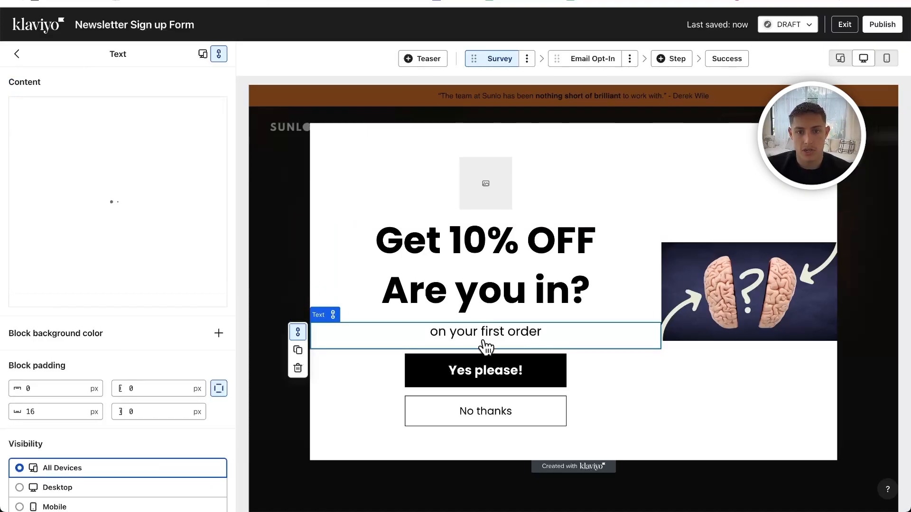
left_click(485, 369)
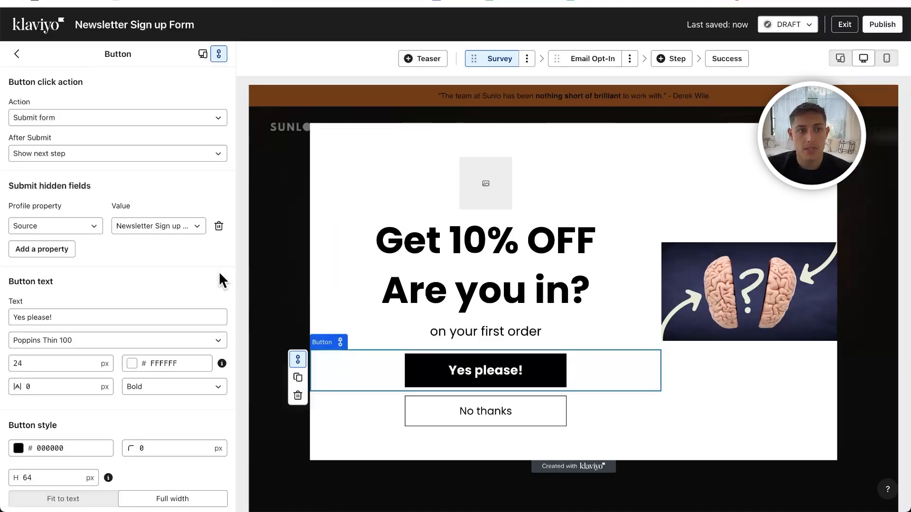
scroll(133, 218, "down", 5)
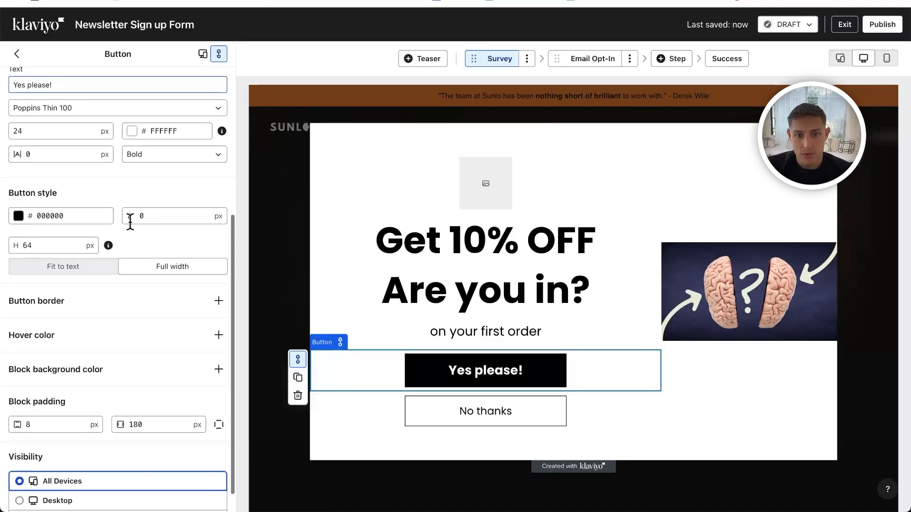
left_click(580, 60)
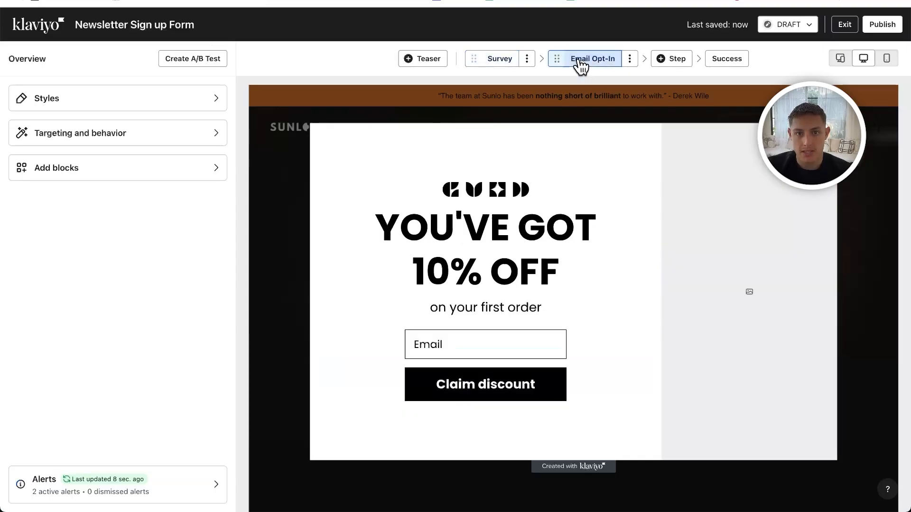
left_click(495, 62)
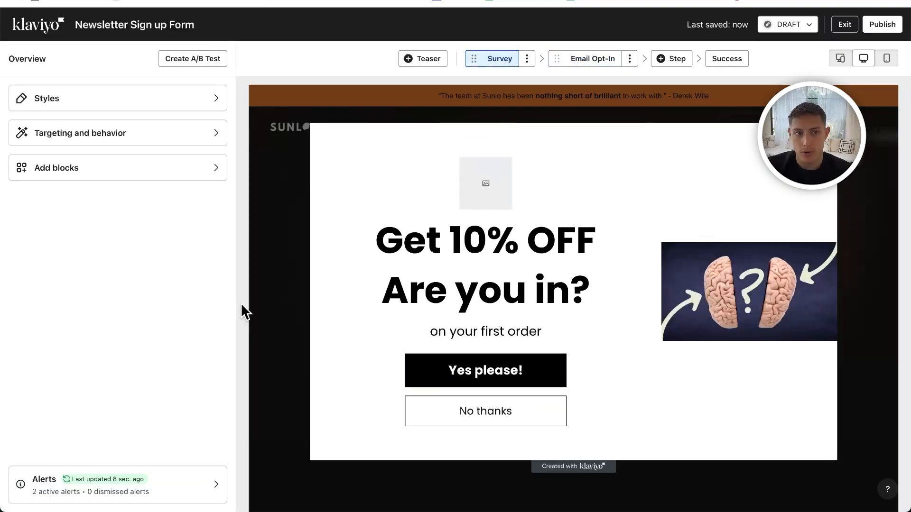
- In the form's targeting and behavior settings, turn off showing the form when the visitor is exiting the page
left_click(123, 151)
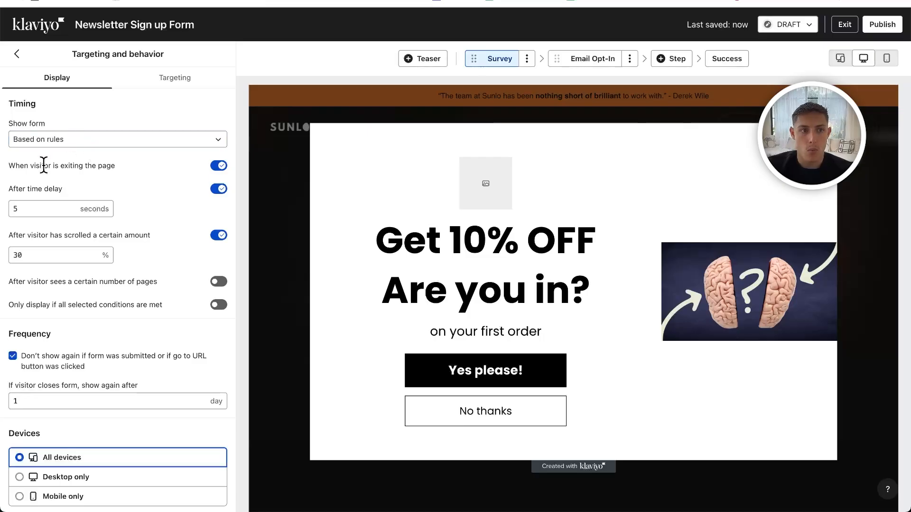
left_click(220, 167)
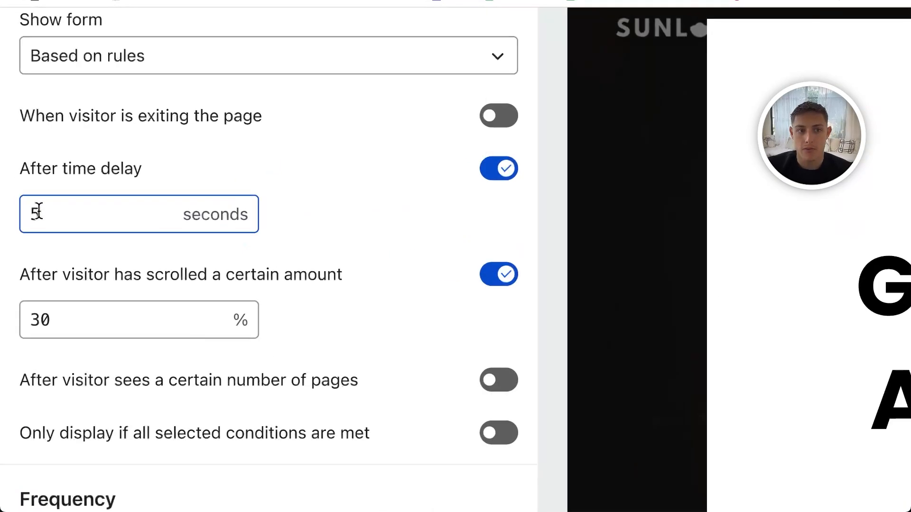
left_click(34, 211)
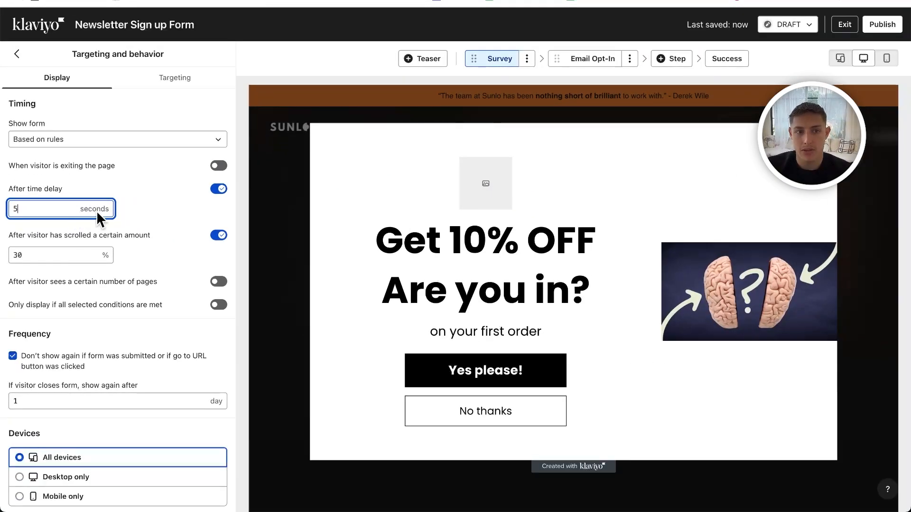
- Switch the scroll-amount and time-delay display rules off and back on
left_click(28, 237)
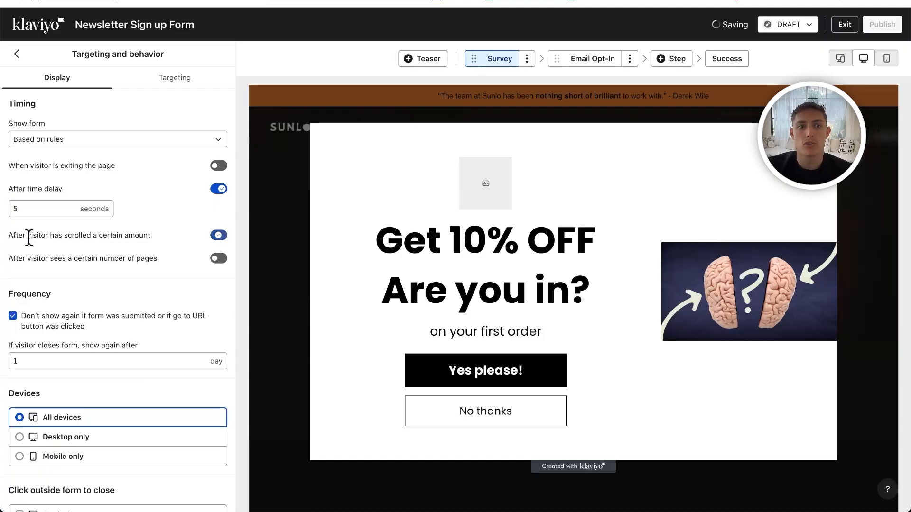
left_click(213, 239)
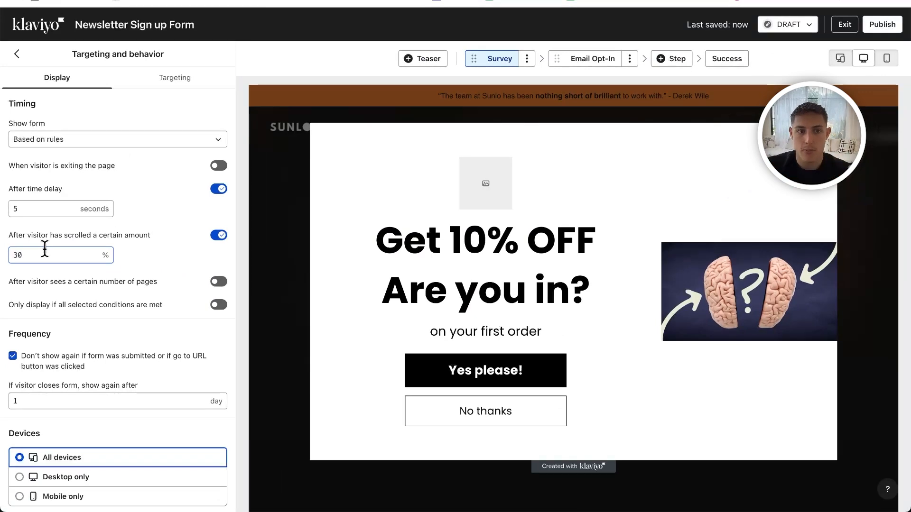
scroll(179, 279, "down", 1)
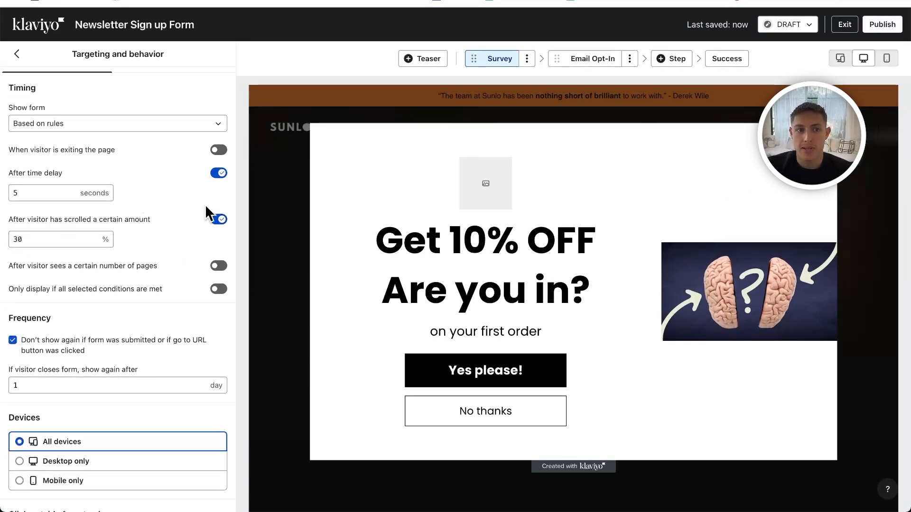
left_click(219, 221)
left_click(217, 172)
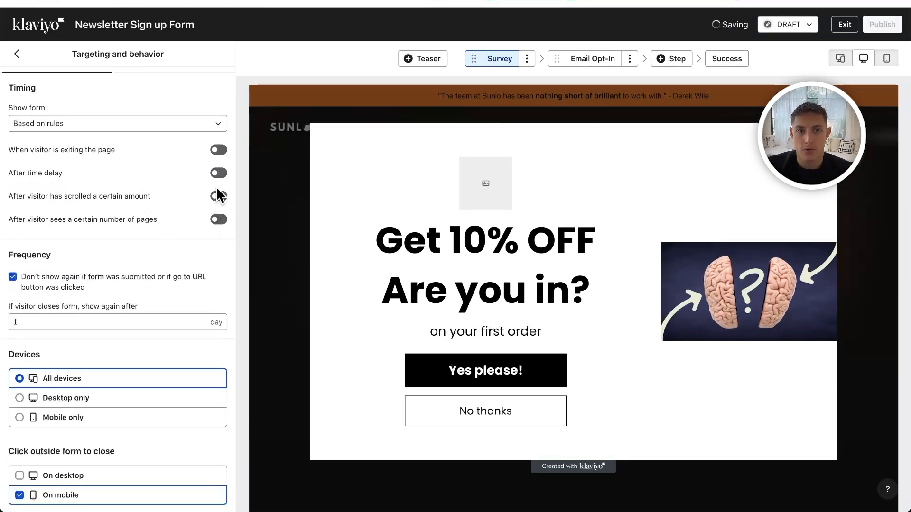
left_click(217, 196)
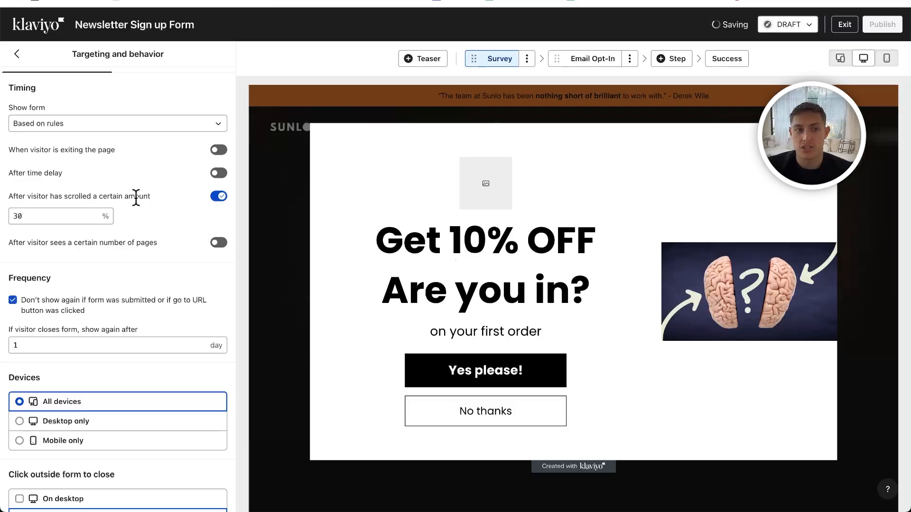
left_click(216, 173)
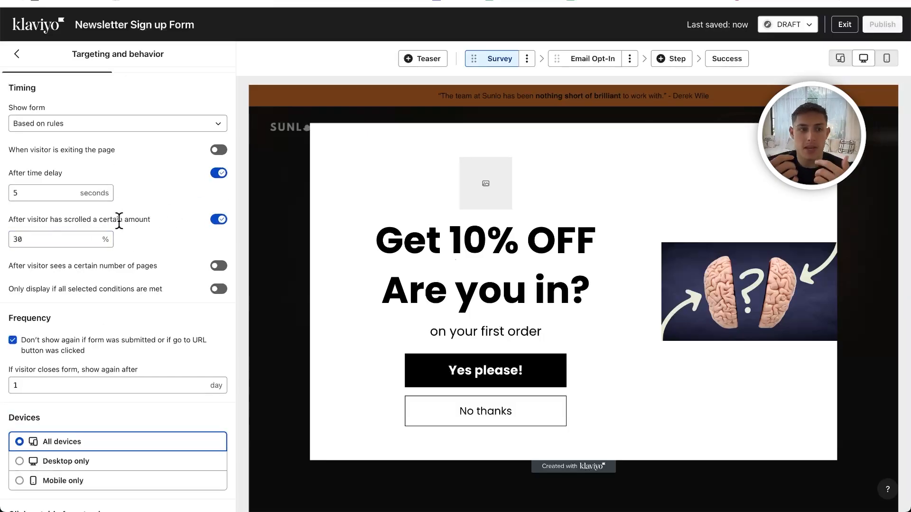
- Try the rule that shows the form after a visitor sees 3 pages, and switch it back off
scroll(118, 221, "down", 3)
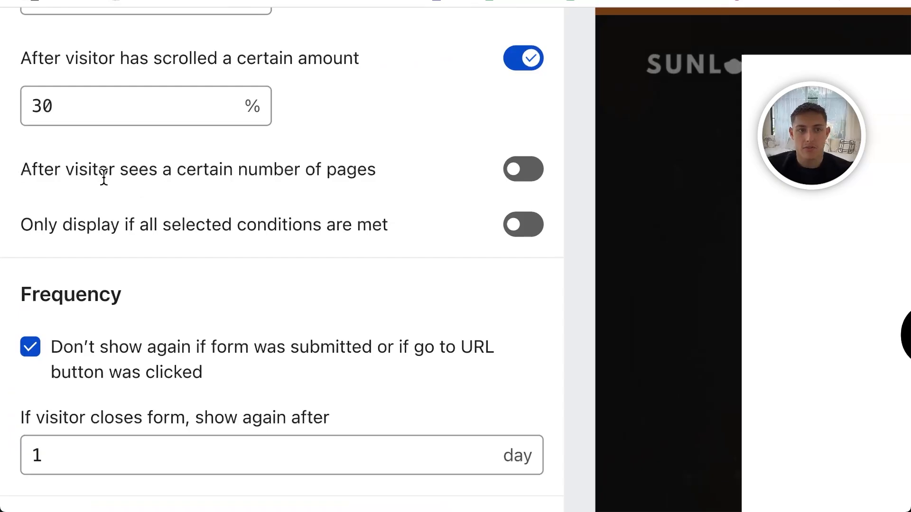
left_click_drag(148, 170, 318, 171)
scroll(318, 171, "down", 1)
left_click(470, 178)
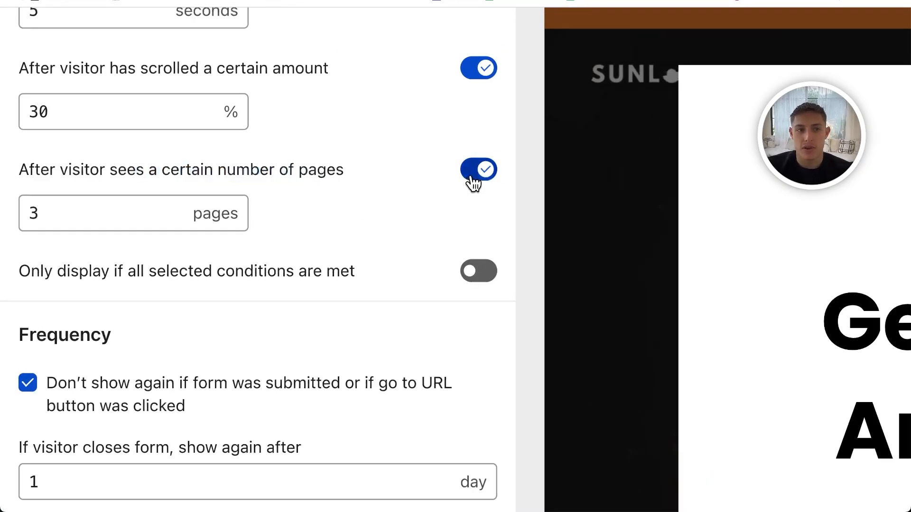
left_click(473, 182)
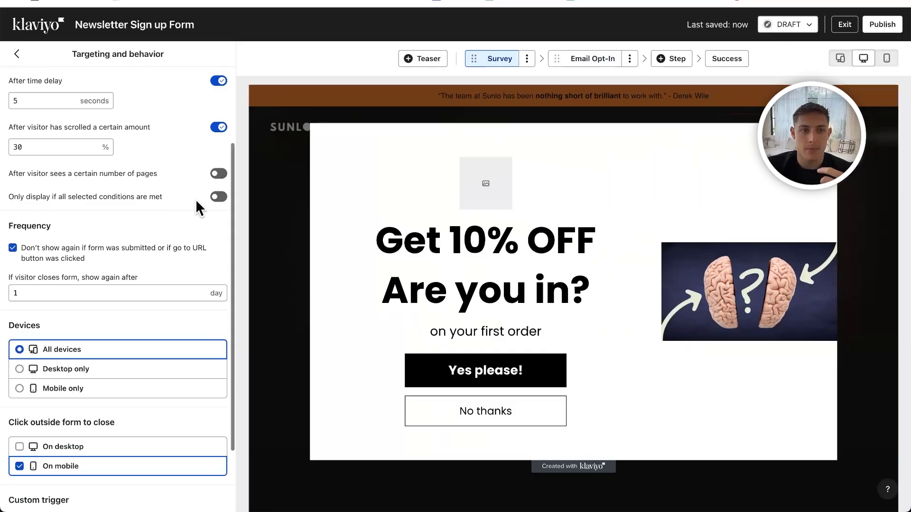
- Review the time delay, scroll amount, frequency, device and click-outside display settings of the form
scroll(198, 203, "up", 2)
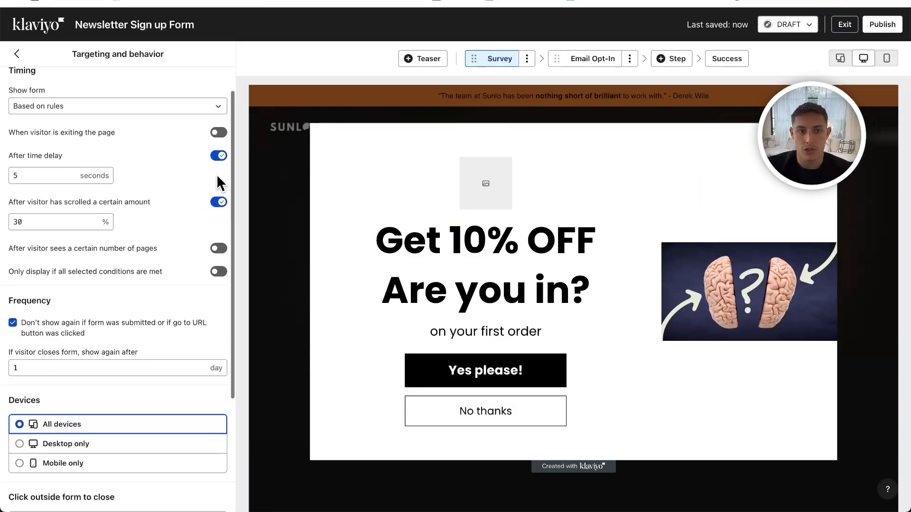
left_click(98, 172)
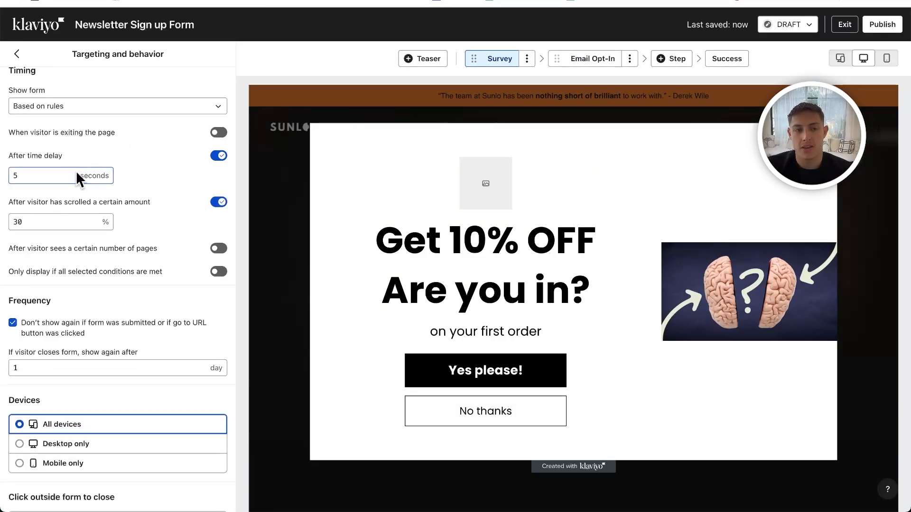
left_click(52, 215)
scroll(161, 219, "down", 2)
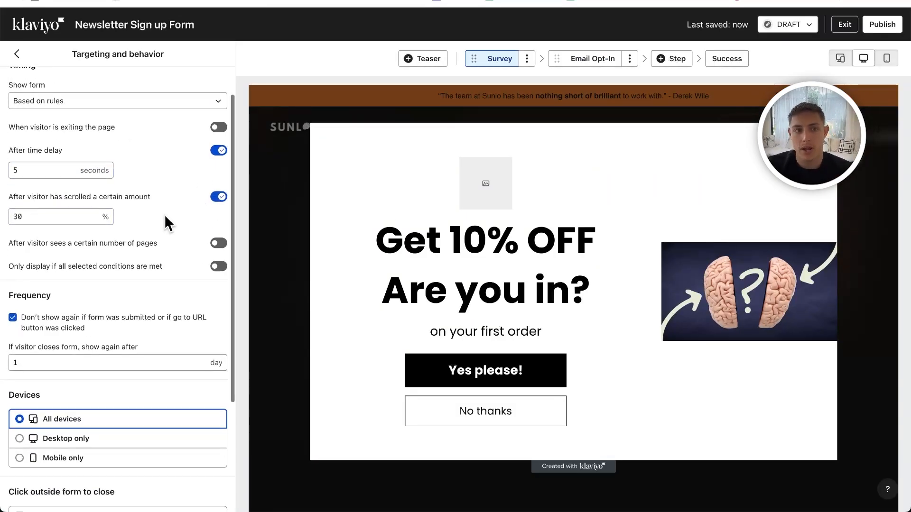
scroll(164, 215, "down", 2)
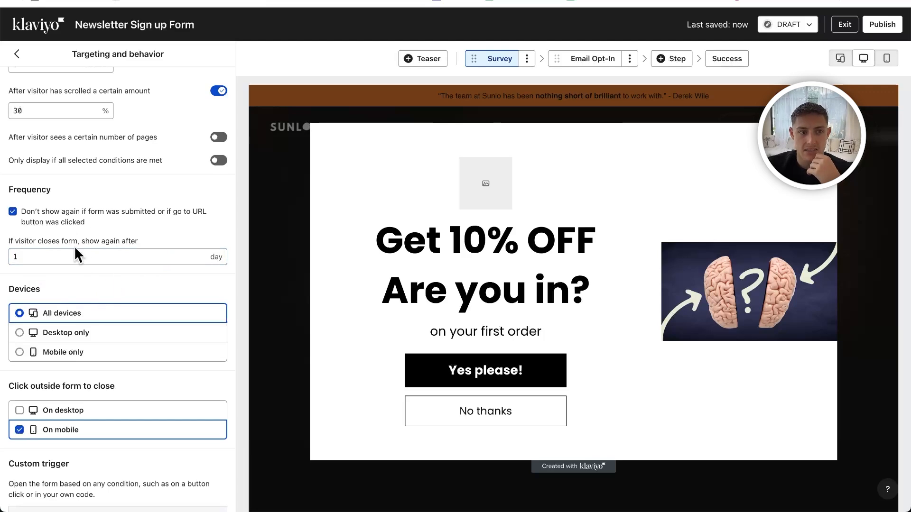
scroll(96, 264, "down", 1)
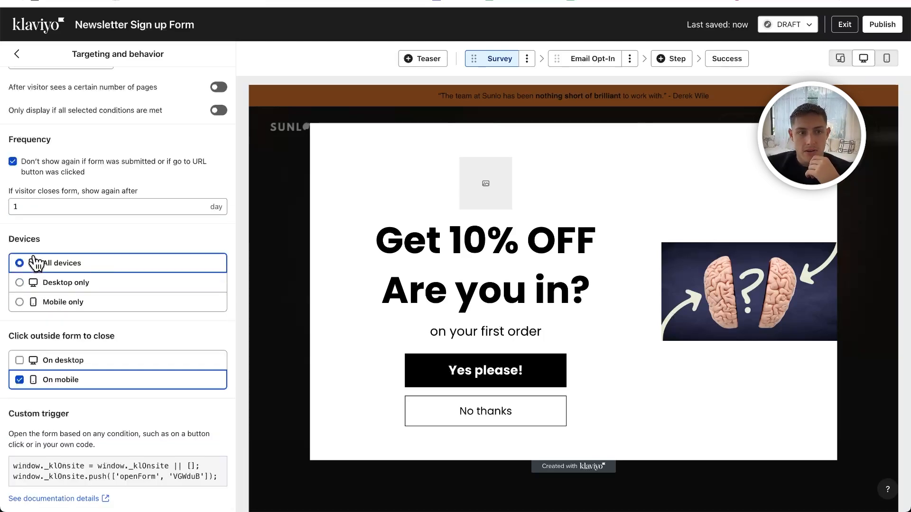
- Switch the form's devices setting to Desktop only and back to All devices
left_click(58, 286)
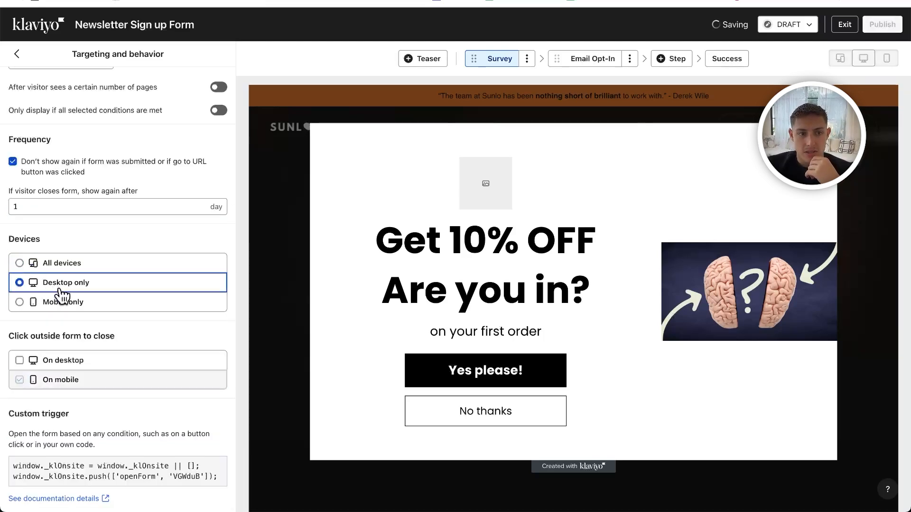
left_click(40, 264)
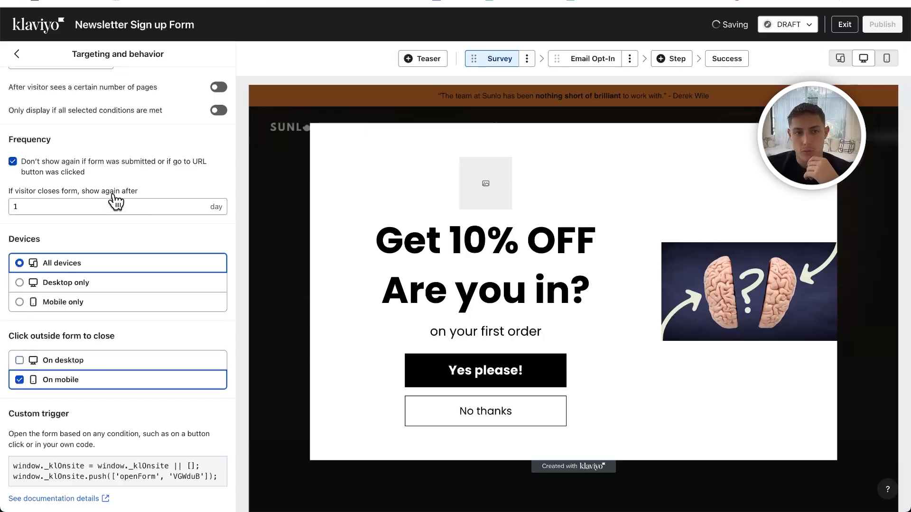
scroll(116, 201, "up", 5)
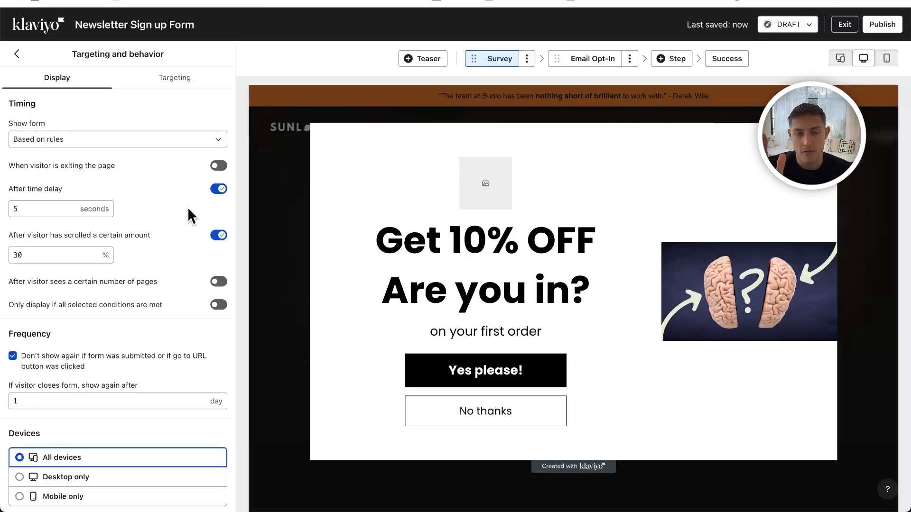
- Check the form's targeting settings, including the Visitors rule for existing Klaviyo profiles
left_click(174, 78)
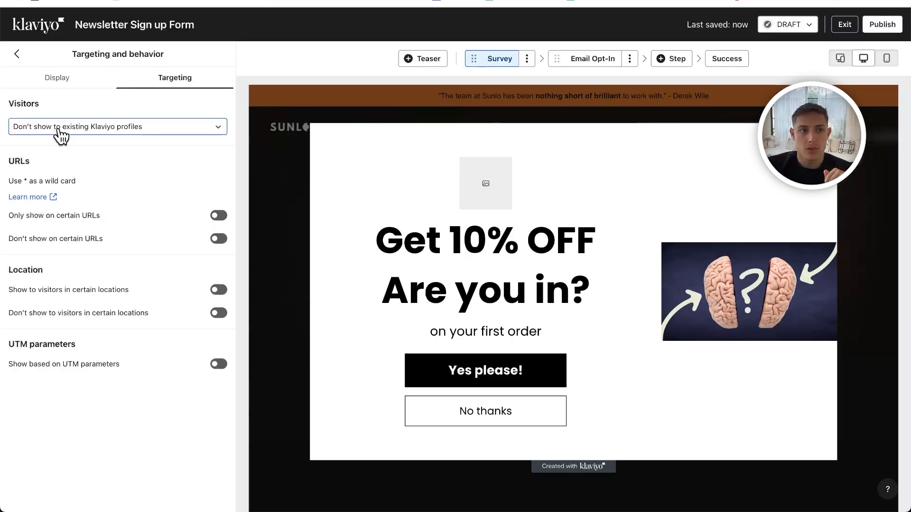
left_click(133, 138)
left_click(134, 139)
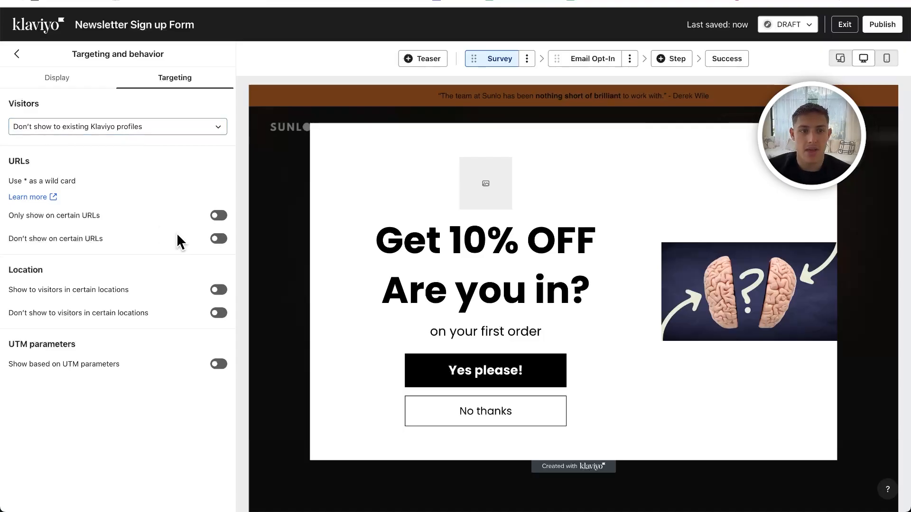
- Examine the Survey step's heading and step options, and the Email Opt-In step's email input settings
left_click(599, 59)
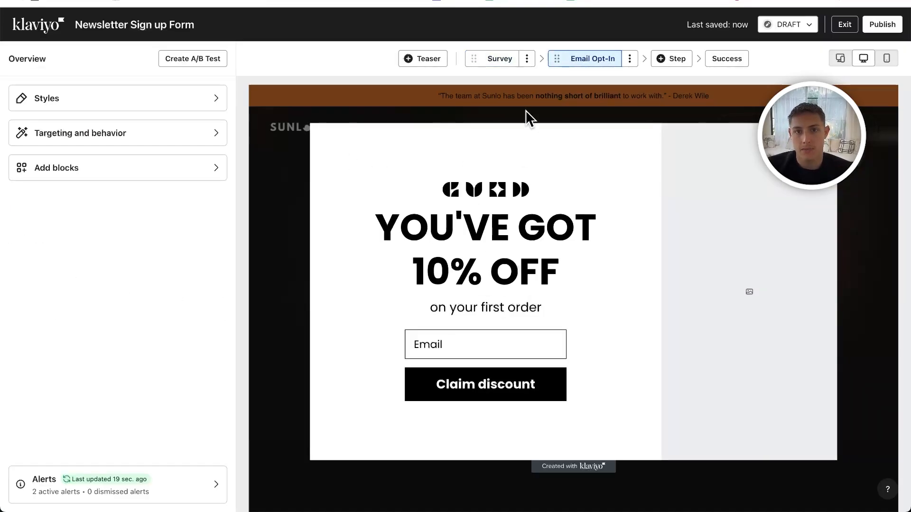
left_click(500, 59)
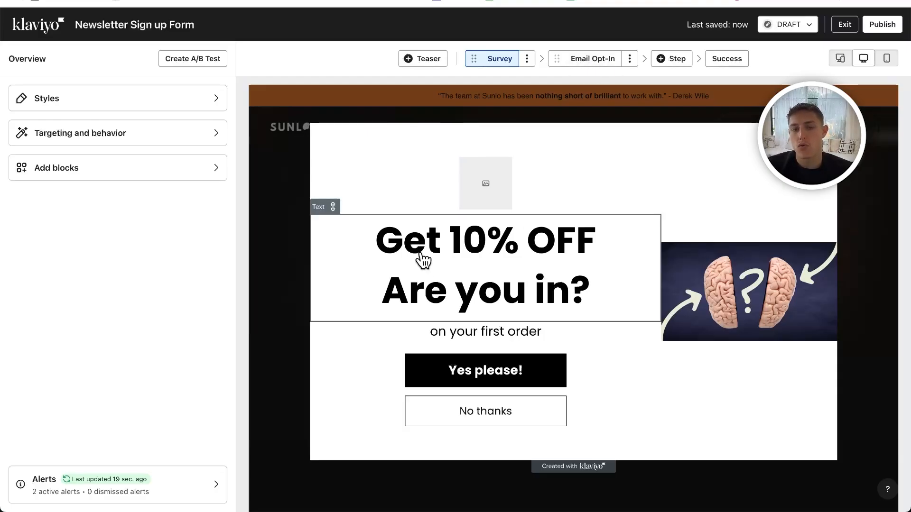
left_click(454, 267)
left_click(157, 176)
key("super+a")
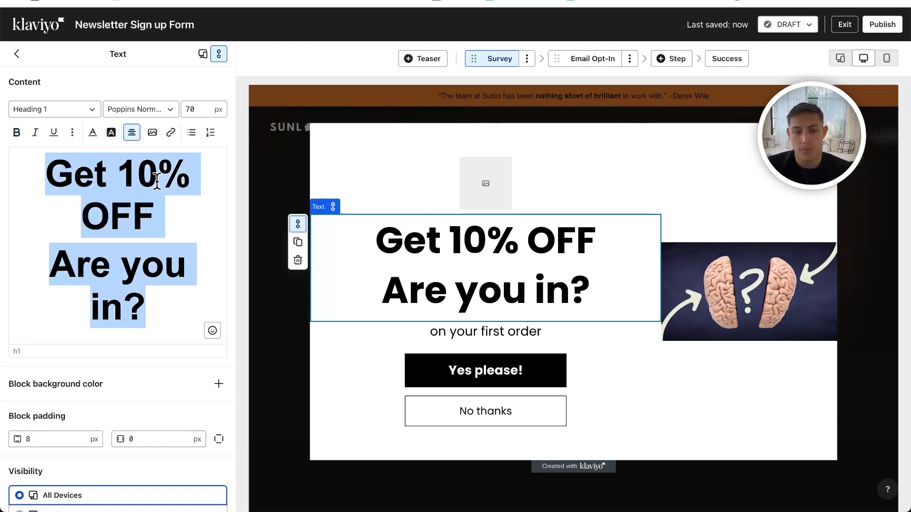
left_click(526, 59)
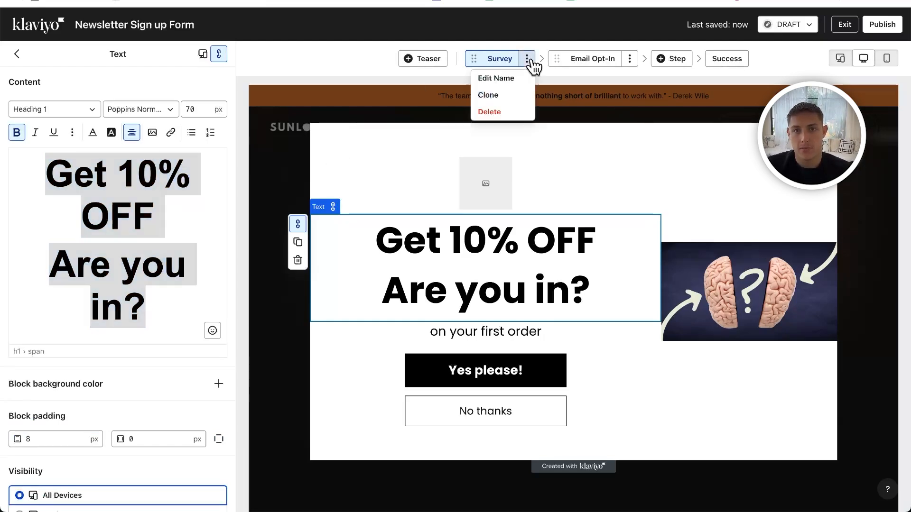
left_click(576, 62)
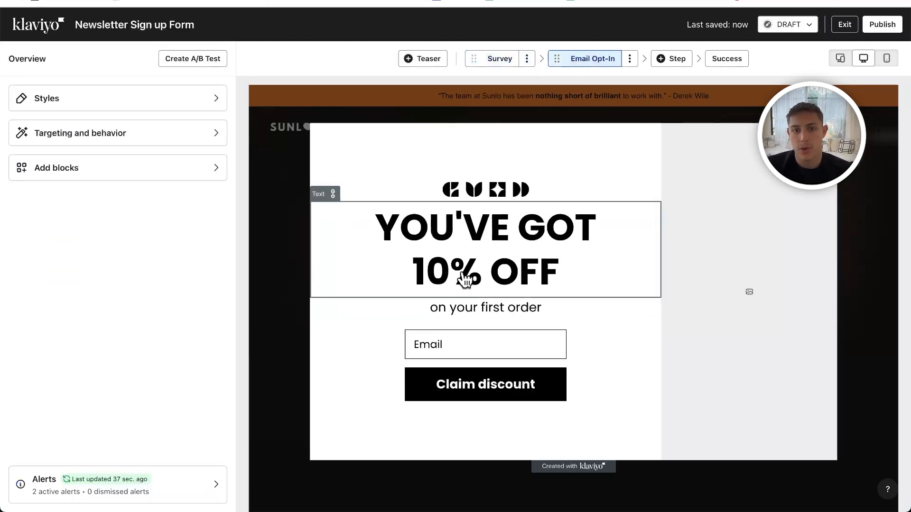
left_click(441, 343)
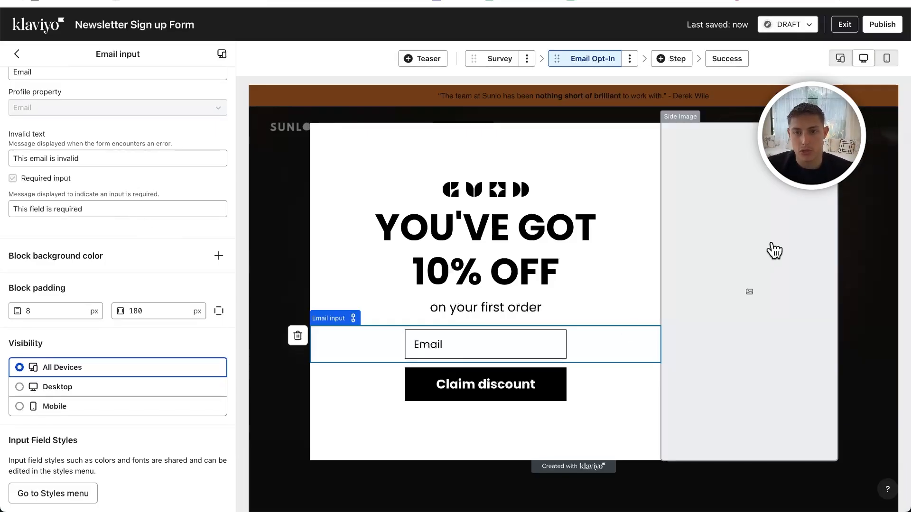
- Add a Mobile opt-in step for text messaging with traditional double opt-in and a chosen subscriber list, and open the Success step
left_click(670, 59)
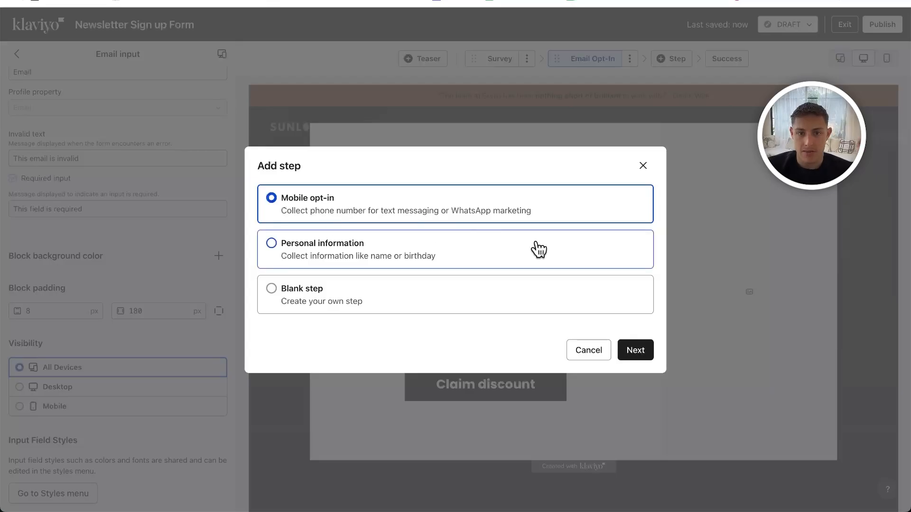
left_click(635, 355)
left_click(436, 252)
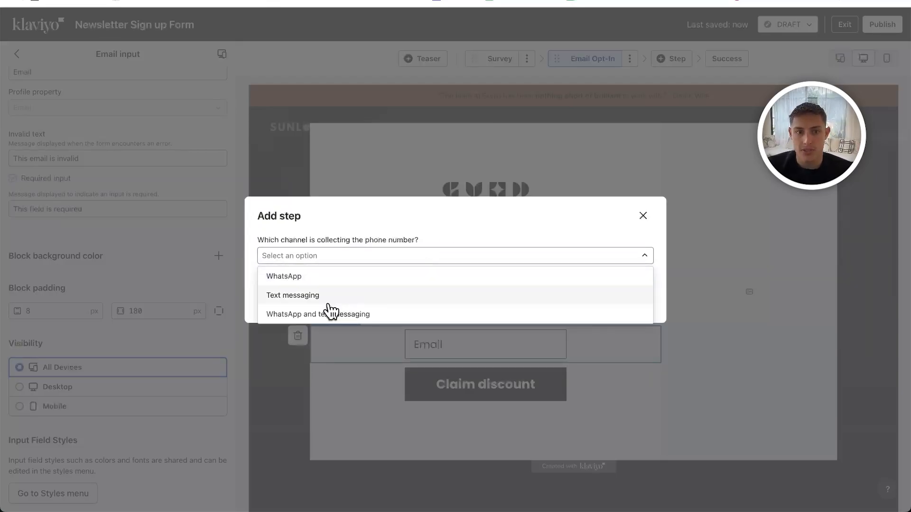
left_click(322, 303)
left_click(635, 300)
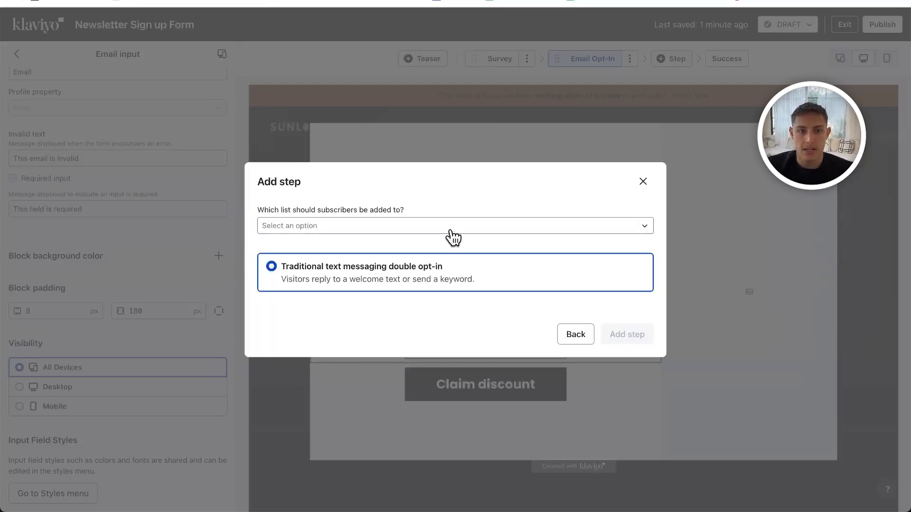
left_click(441, 228)
left_click(522, 284)
left_click(627, 334)
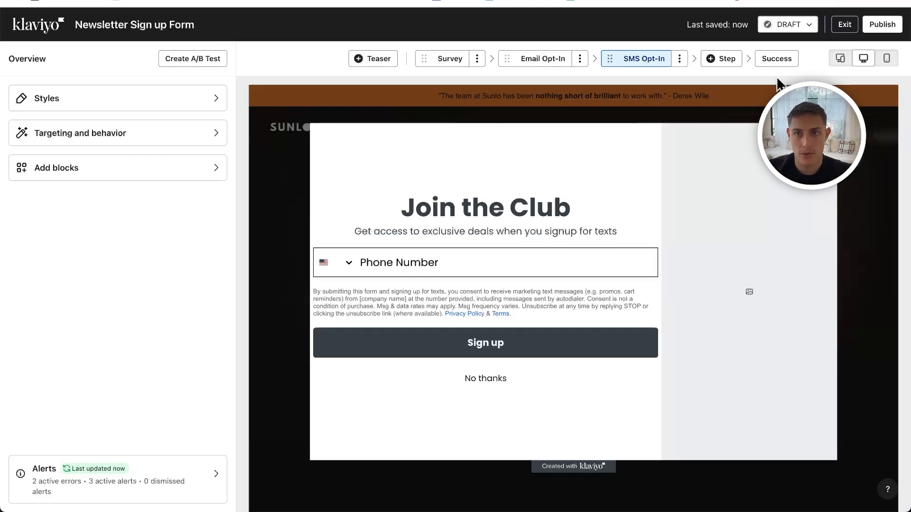
left_click(776, 60)
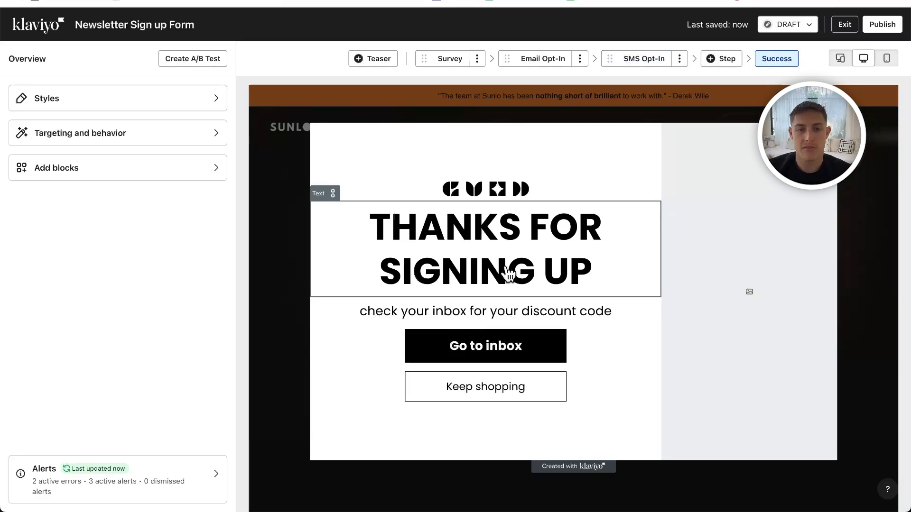
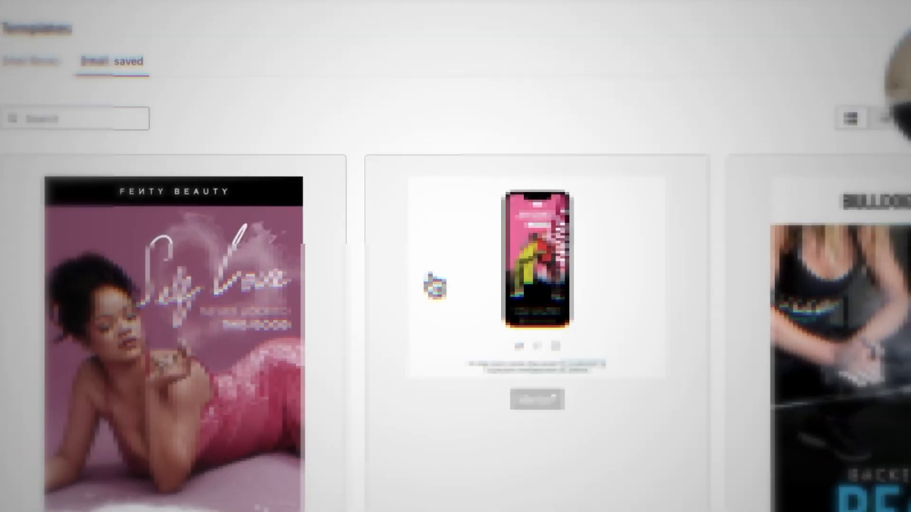
scroll(202, 284, "down", 2)
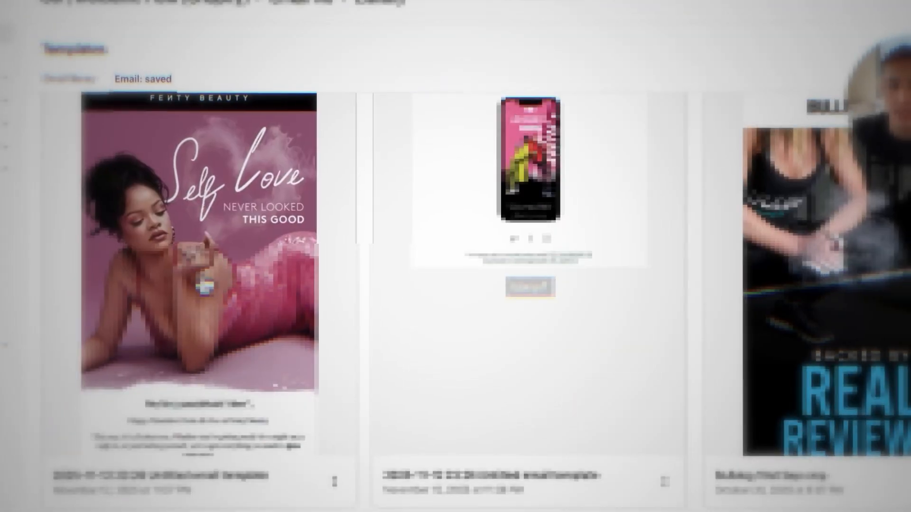
left_click(201, 284)
left_click(574, 115)
scroll(601, 235, "down", 5)
scroll(601, 235, "down", 5)
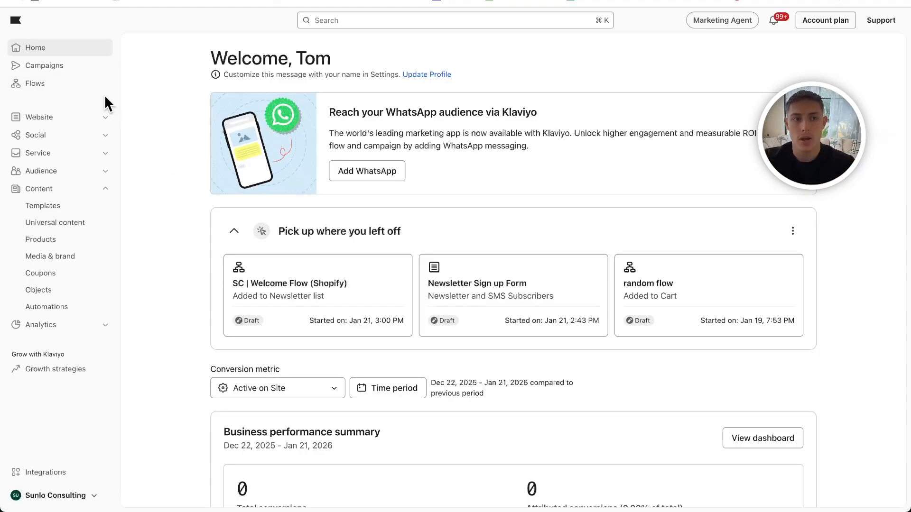
- Open the SC | Welcome Flow (Shopify) flow from the list of flows
left_click(35, 84)
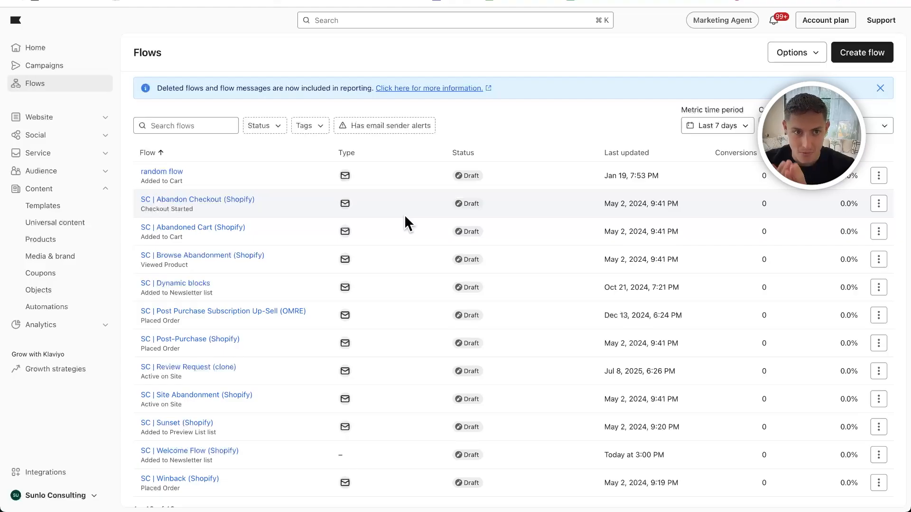
scroll(209, 195, "down", 2)
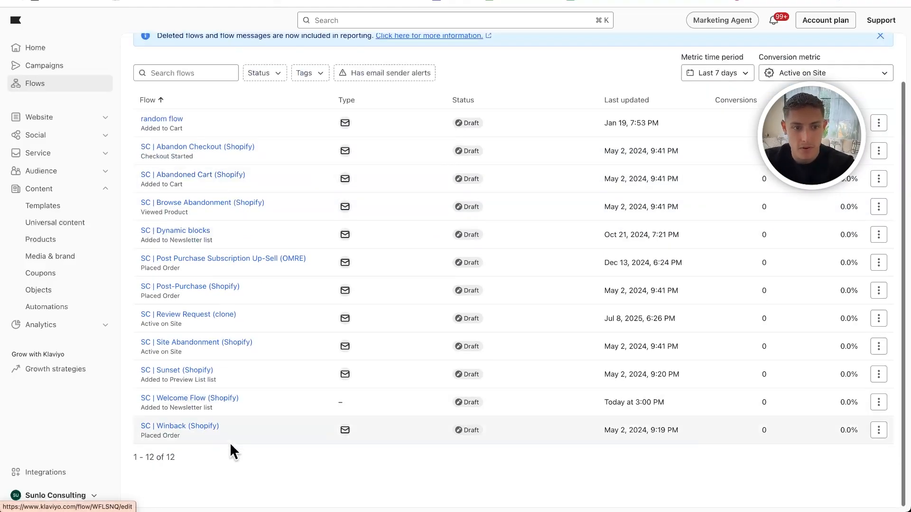
left_click(179, 401)
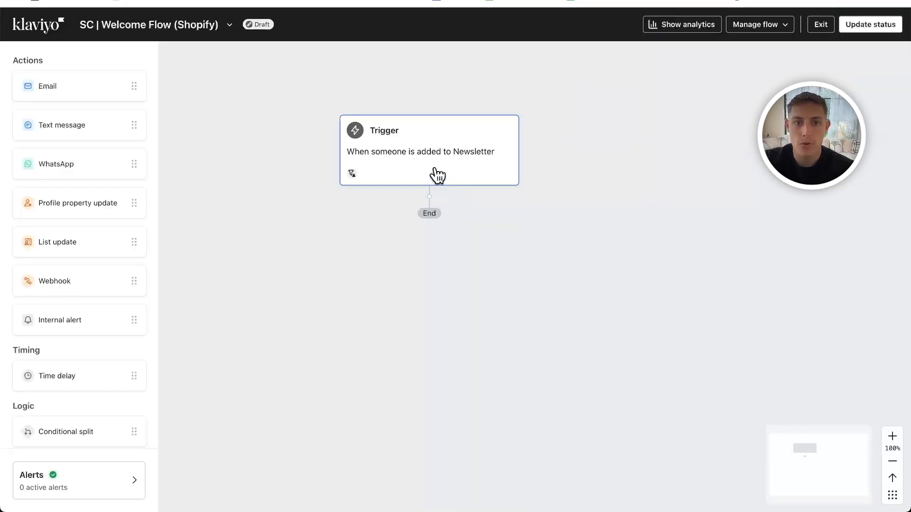
- Check the welcome flow trigger's list, re-entry criteria and profile filters
left_click(444, 160)
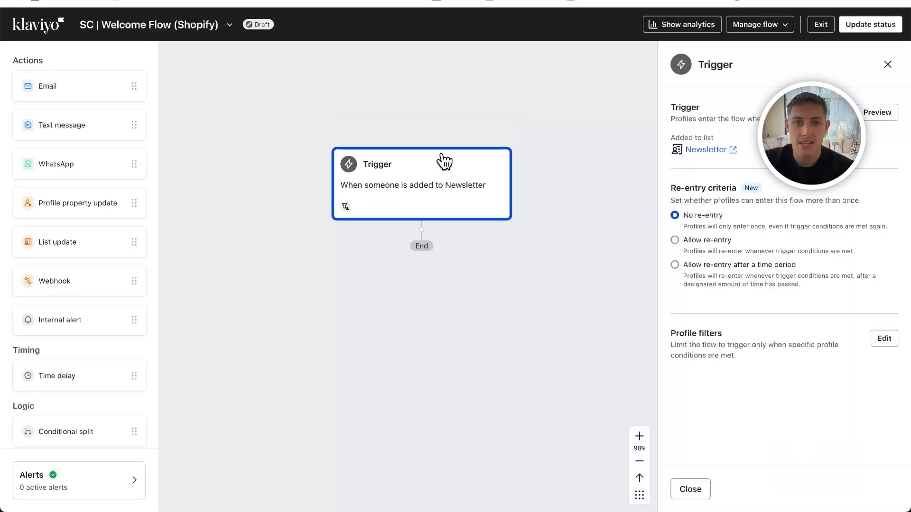
left_click_drag(676, 106, 743, 114)
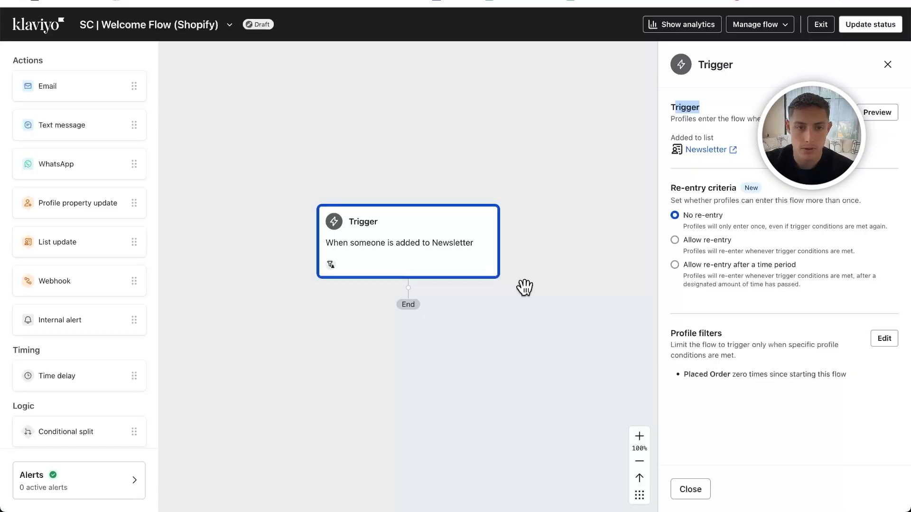
left_click(524, 288)
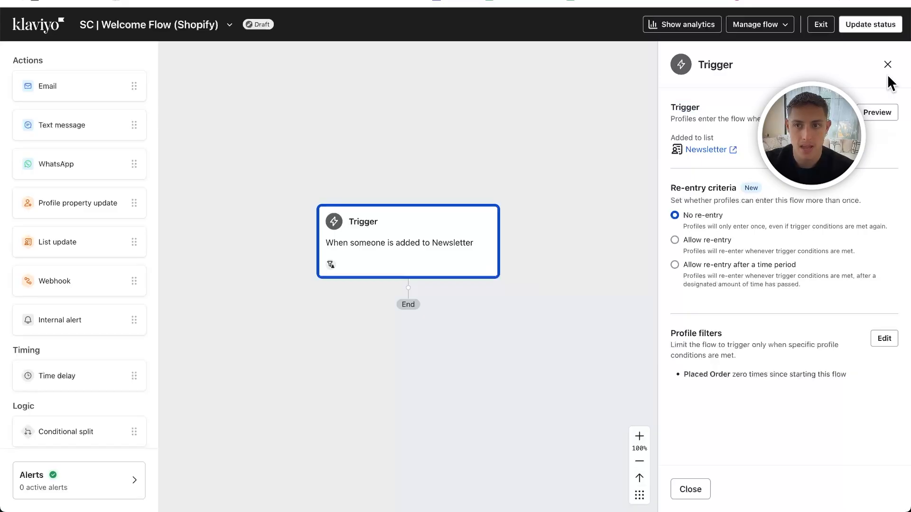
left_click(887, 67)
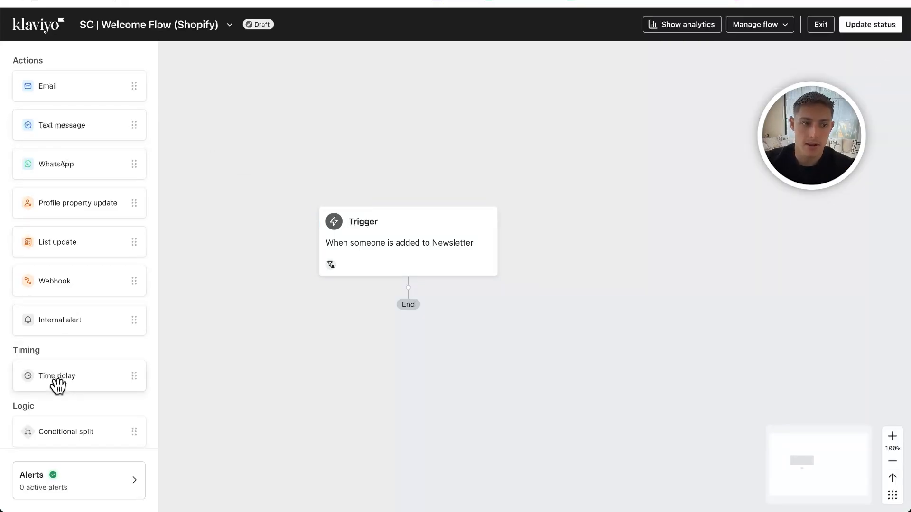
left_click_drag(57, 380, 370, 319)
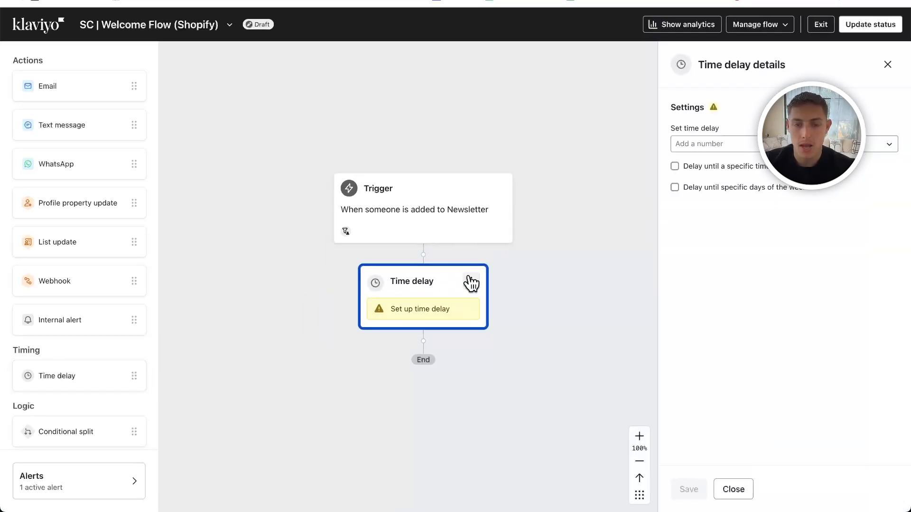
left_click(471, 283)
left_click(496, 320)
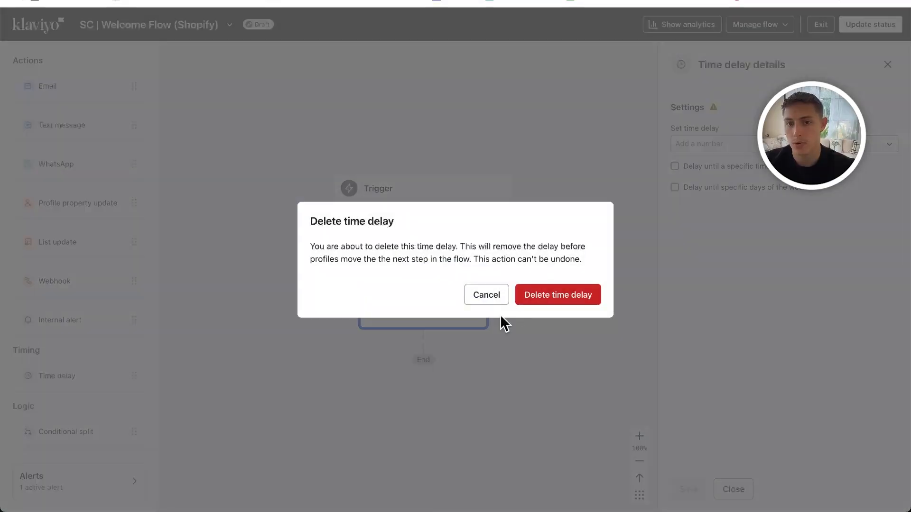
left_click(556, 297)
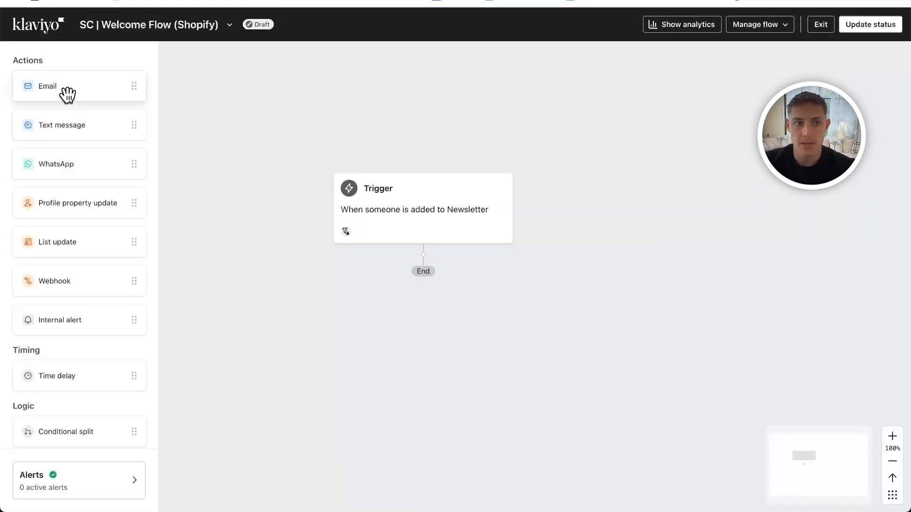
- Add an email directly after the trigger and name it "Email #1 - Brand intro"
left_click_drag(65, 94, 417, 273)
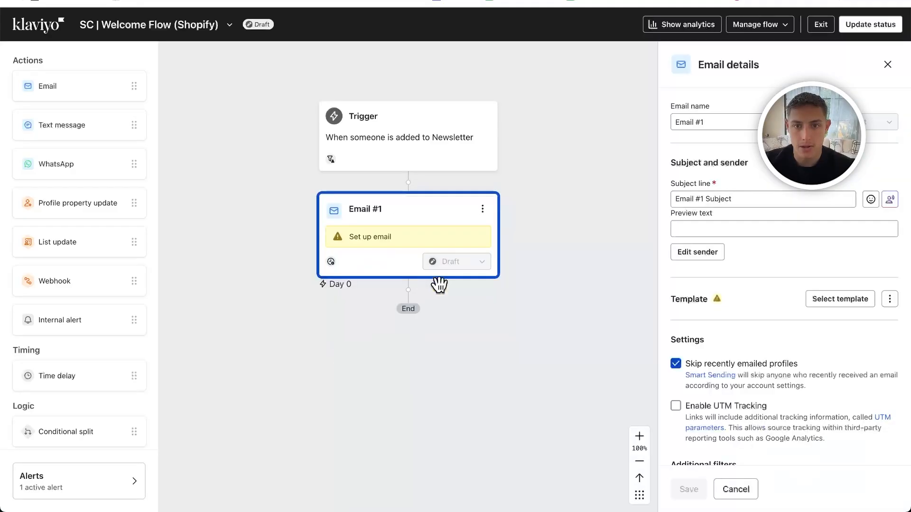
left_click(709, 125)
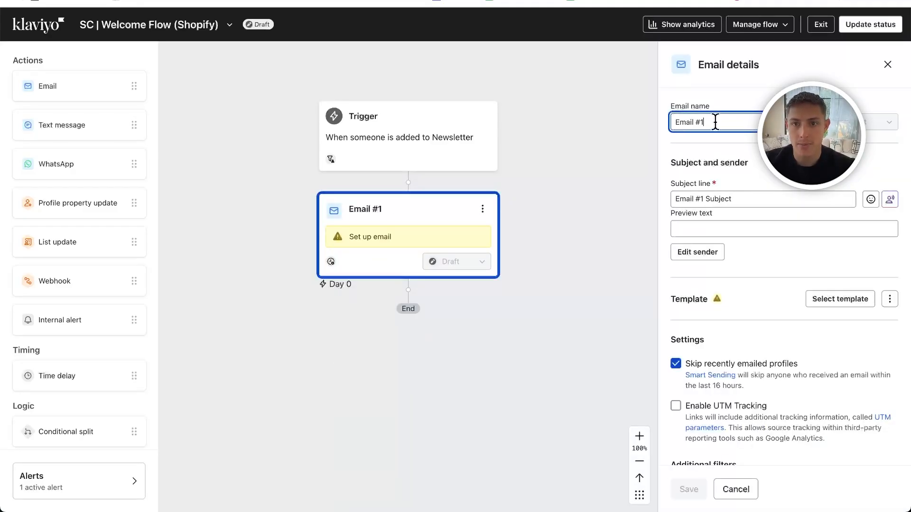
type("- Brand intro")
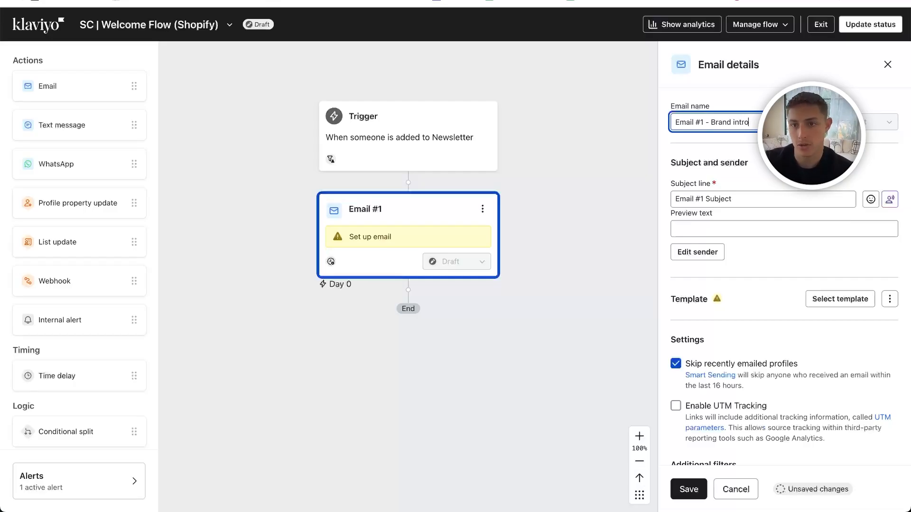
- Set the new email's subject line to "Welcome to Fenty Beauty" and its preview text to "Your go to beauty"
left_click(689, 198)
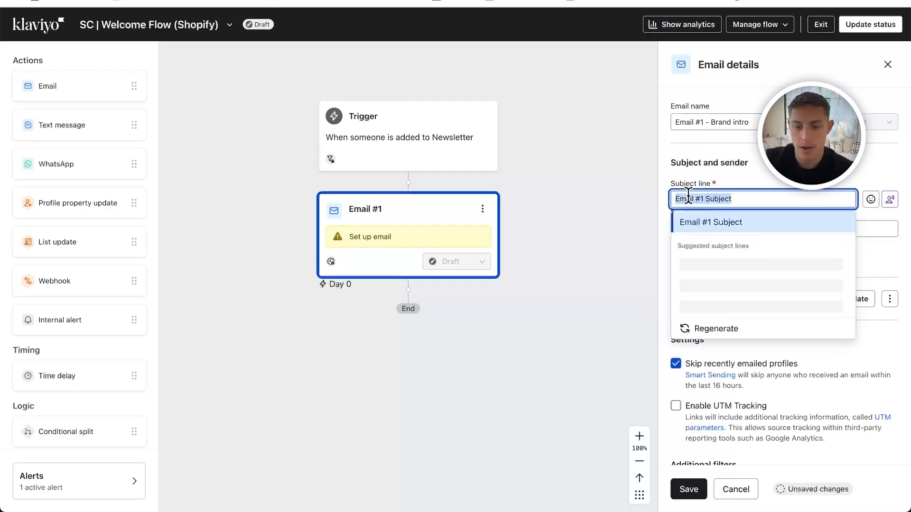
type("Welcome to F")
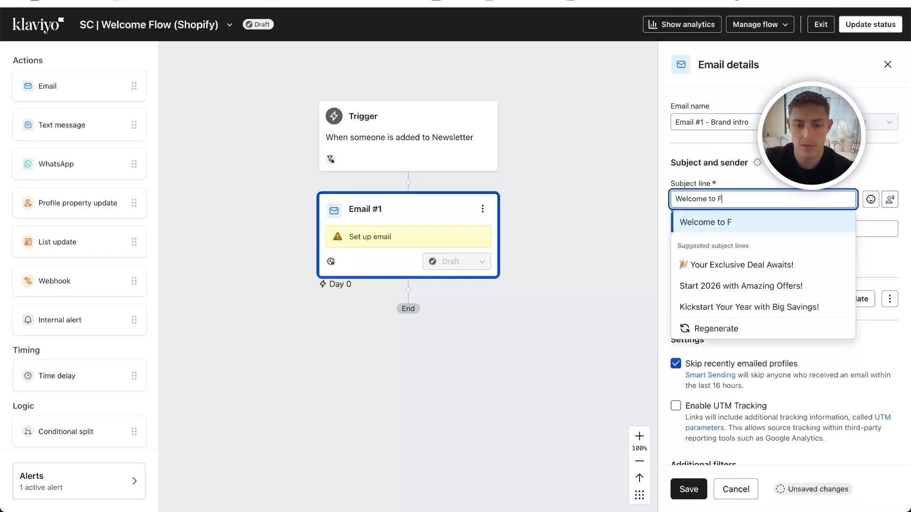
type("enty Beauty")
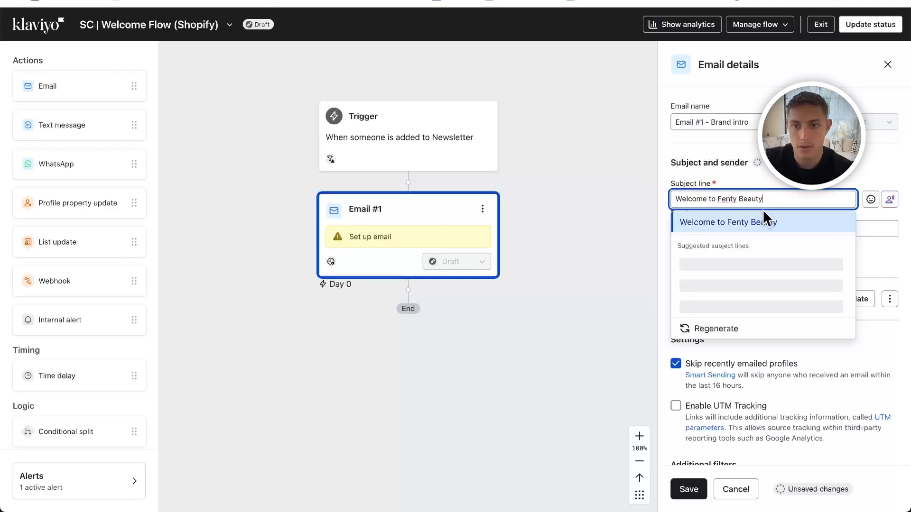
left_click(762, 221)
left_click(714, 228)
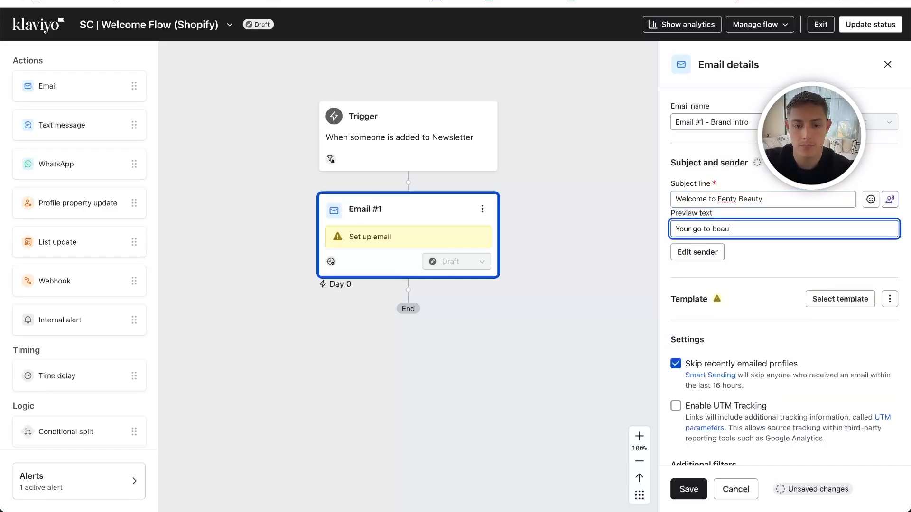
- Review the email's sender name and address, template, Smart Sending, UTM tracking and additional filter settings
left_click(693, 254)
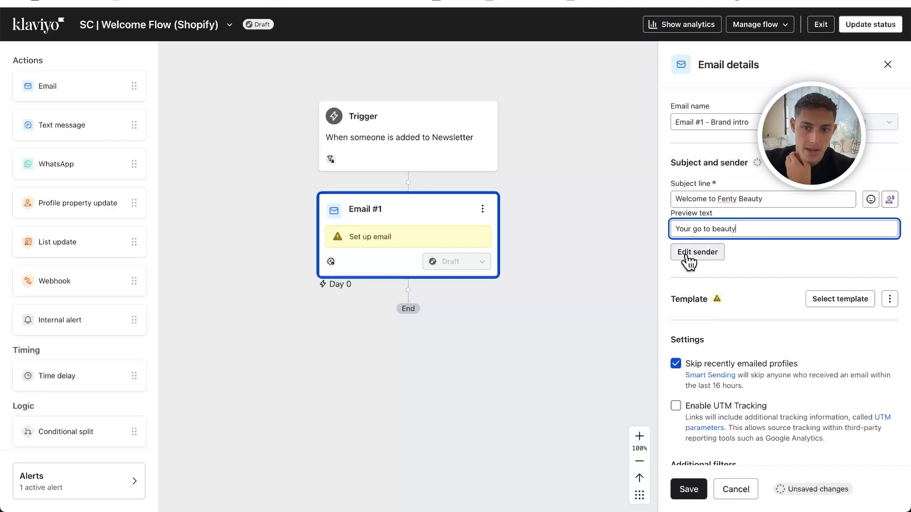
left_click_drag(684, 264, 759, 263)
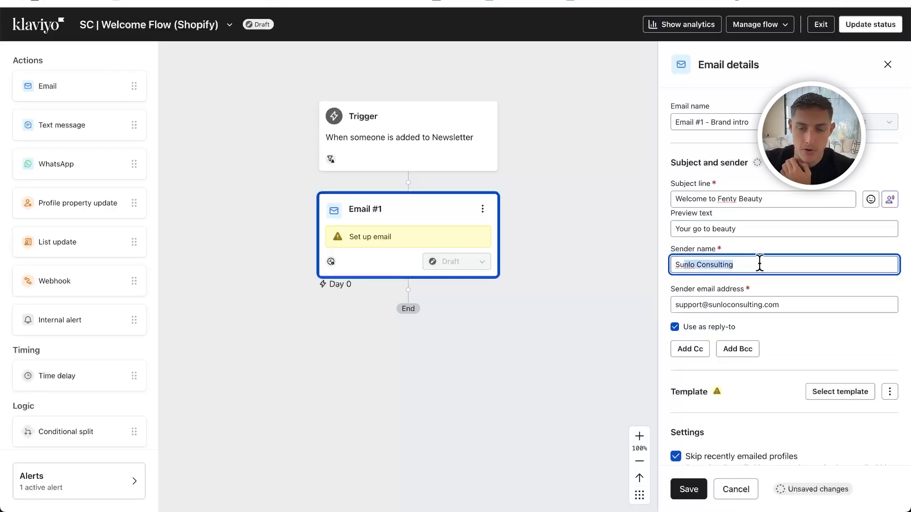
scroll(732, 269, "down", 1)
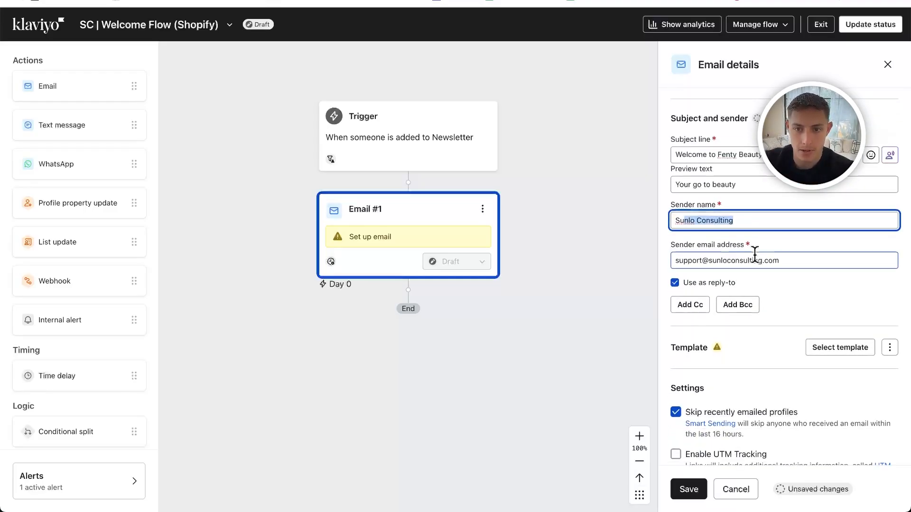
scroll(754, 258, "down", 2)
scroll(792, 242, "down", 1)
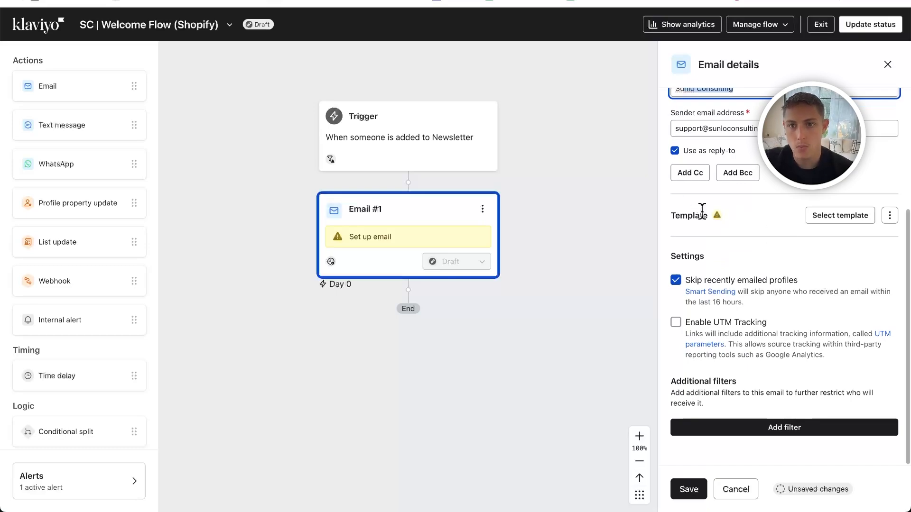
- Start choosing a template for the email and browse the saved email templates
left_click(835, 228)
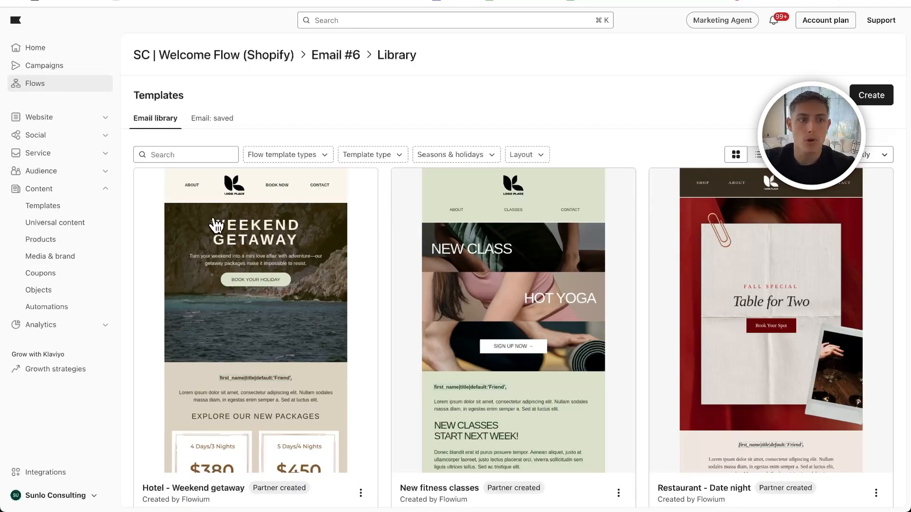
left_click(216, 130)
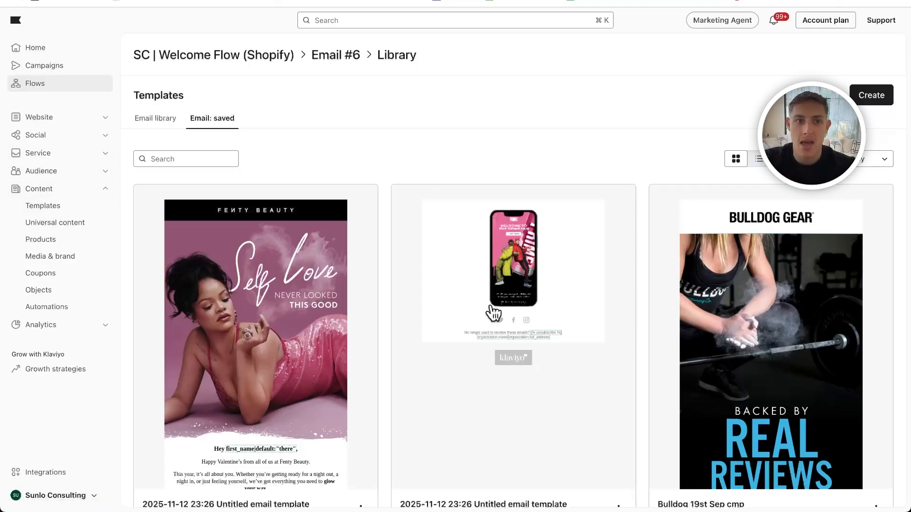
scroll(491, 297, "down", 10)
scroll(492, 296, "up", 10)
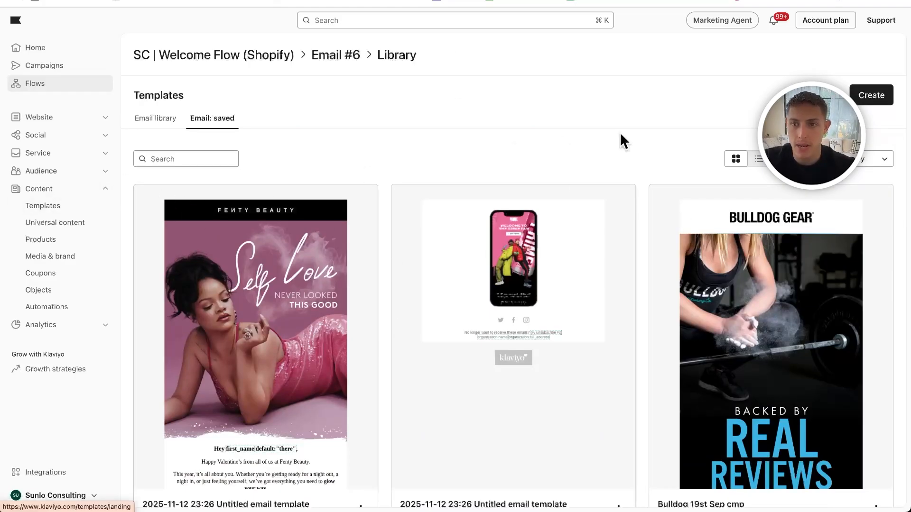
scroll(260, 278, "down", 3)
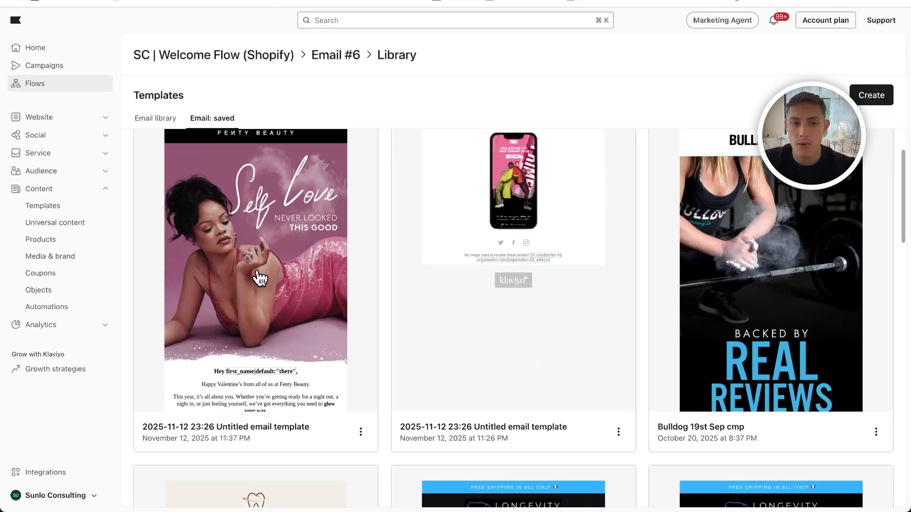
- Preview the saved Fenty Beauty "Self Love" template in mobile view, apply it to the email and leave the template editor
left_click(261, 278)
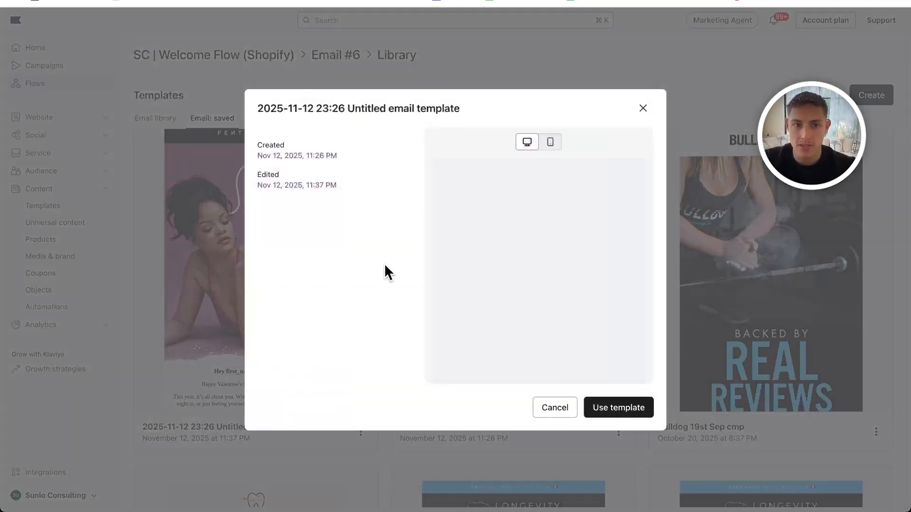
left_click(550, 142)
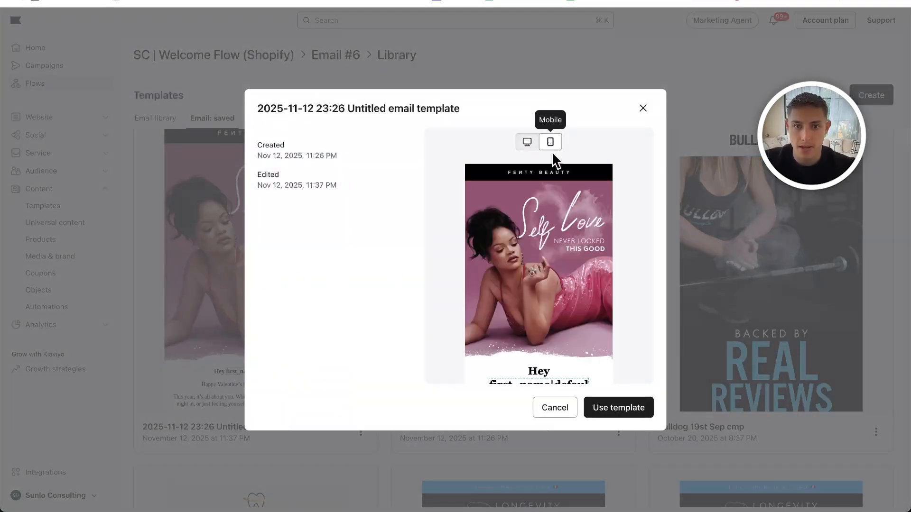
scroll(573, 237, "down", 10)
scroll(573, 237, "up", 5)
scroll(573, 237, "down", 5)
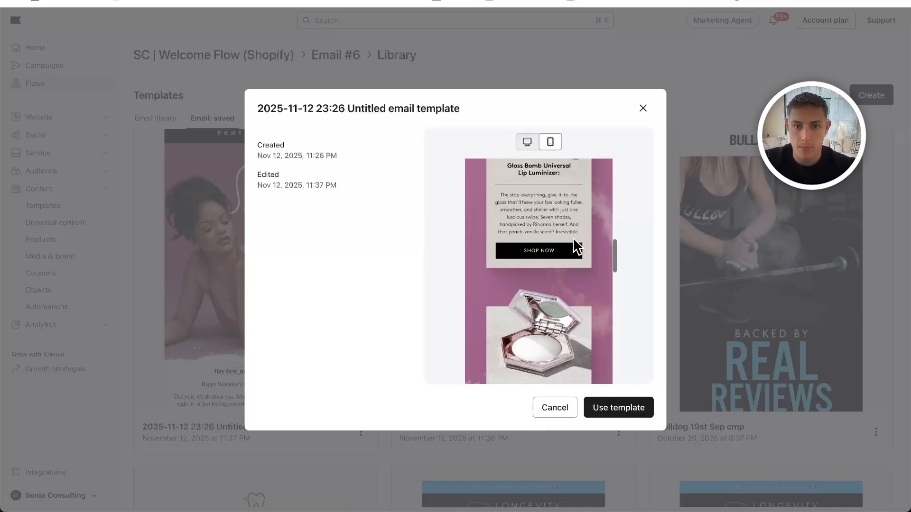
left_click(626, 411)
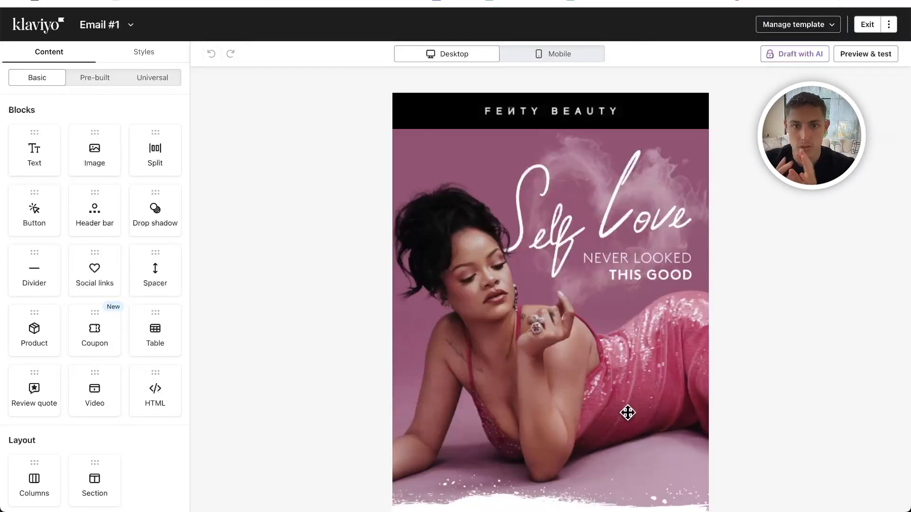
scroll(627, 412, "down", 20)
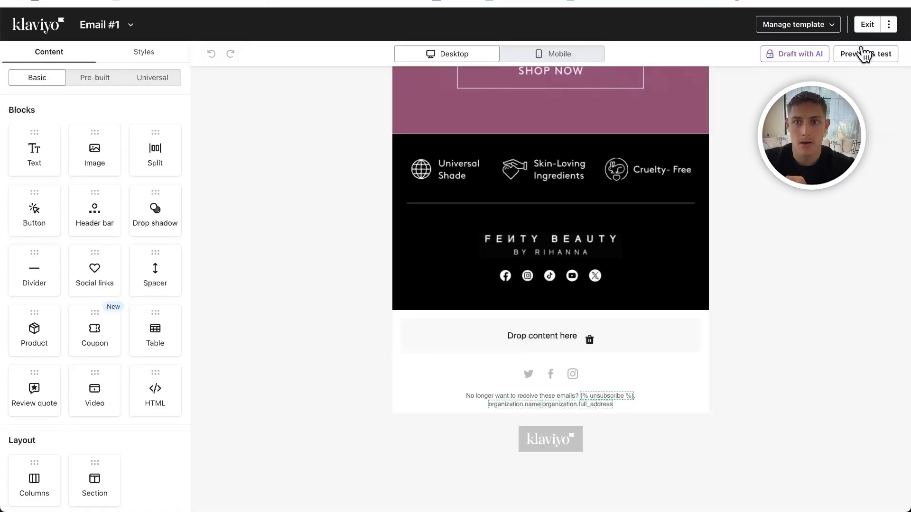
left_click(867, 24)
- Rename the flow email as "Email #1 - Brand intro" in its message content
left_click(239, 165)
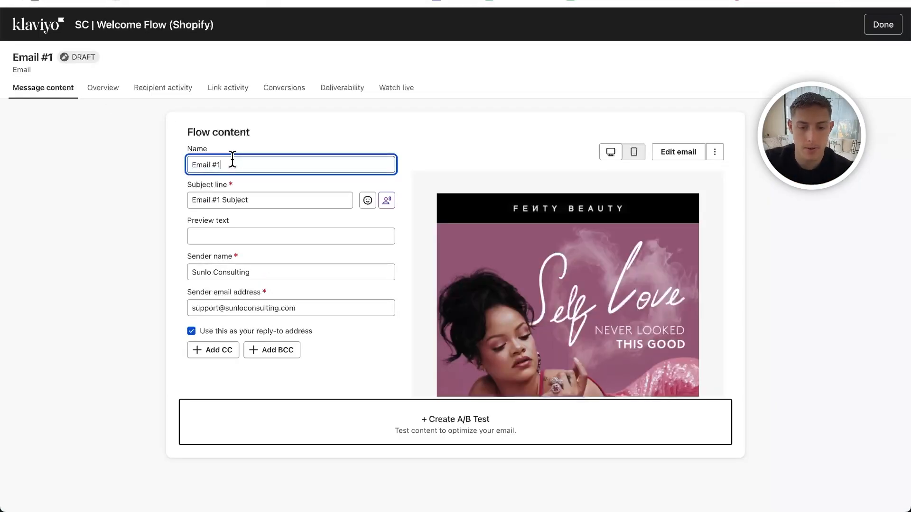
type("1 - Brand intro")
- Replace the email's subject line with "Welcome to fenty beauty"
left_click(199, 200)
key("ctrl+a")
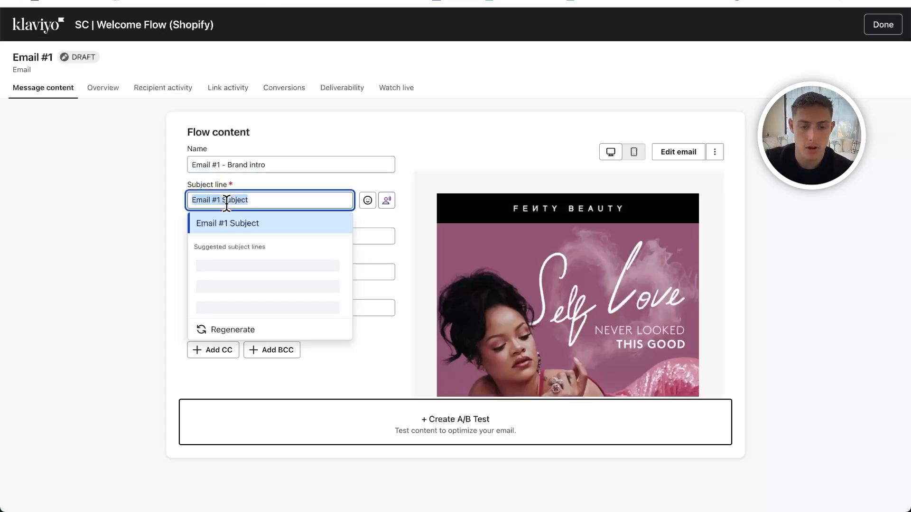
type("WEe")
key("BackSpace")
key("BackSpace")
type("elcome ")
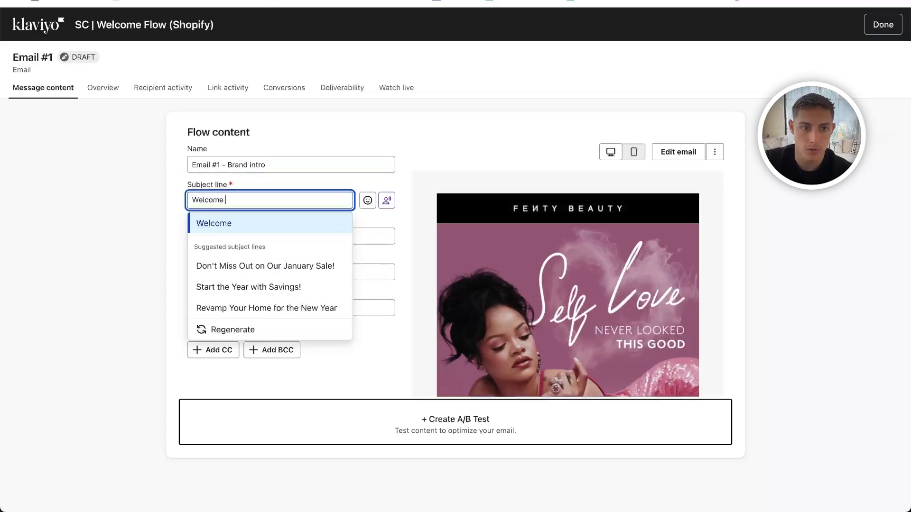
type("to fran")
key("BackSpace")
key("BackSpace")
key("BackSpace")
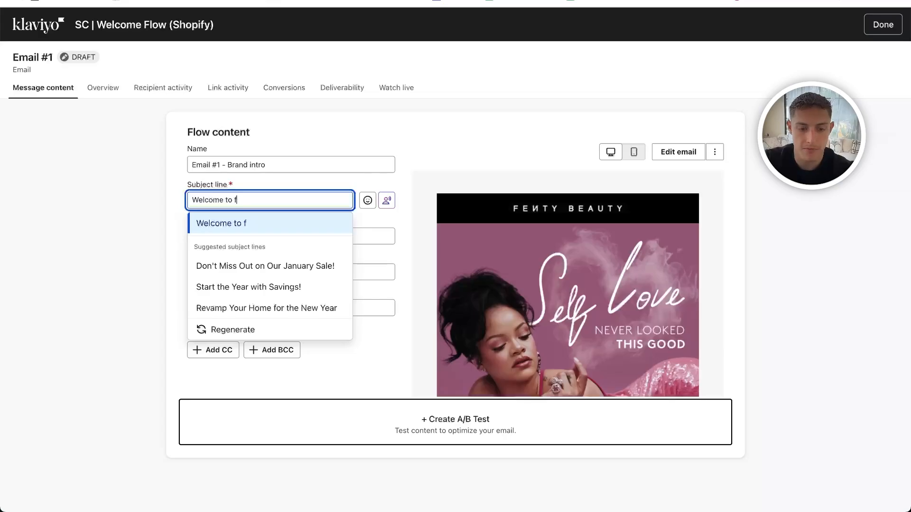
type("enty beauty")
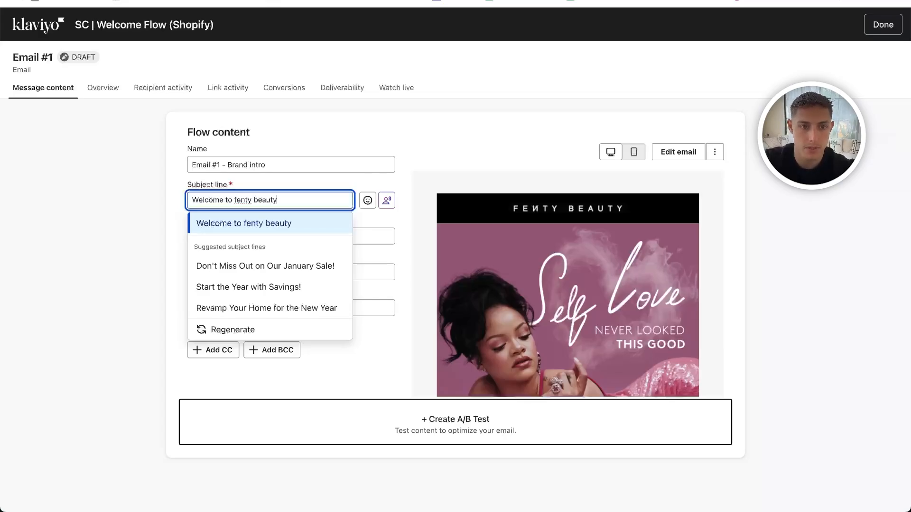
- Set the email's preview text to "your go to beauty brand"
left_click(234, 236)
type("yo")
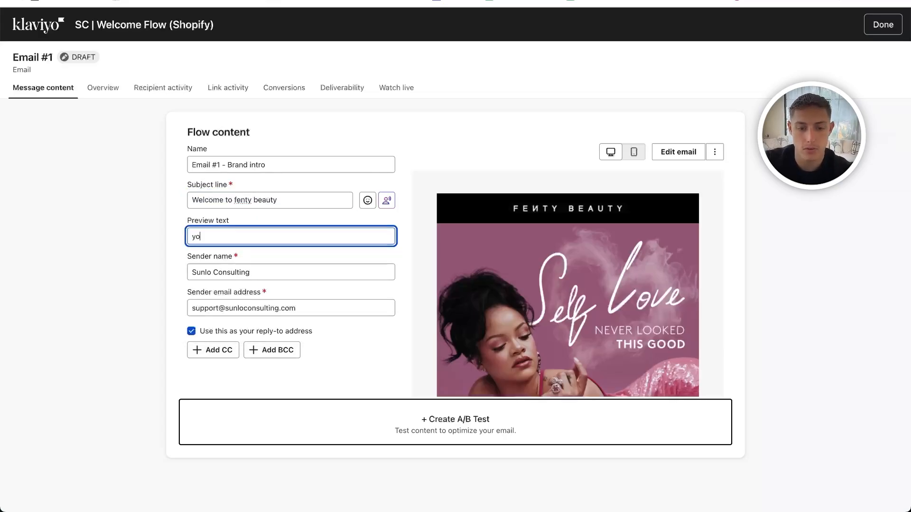
type("ur go to beaut")
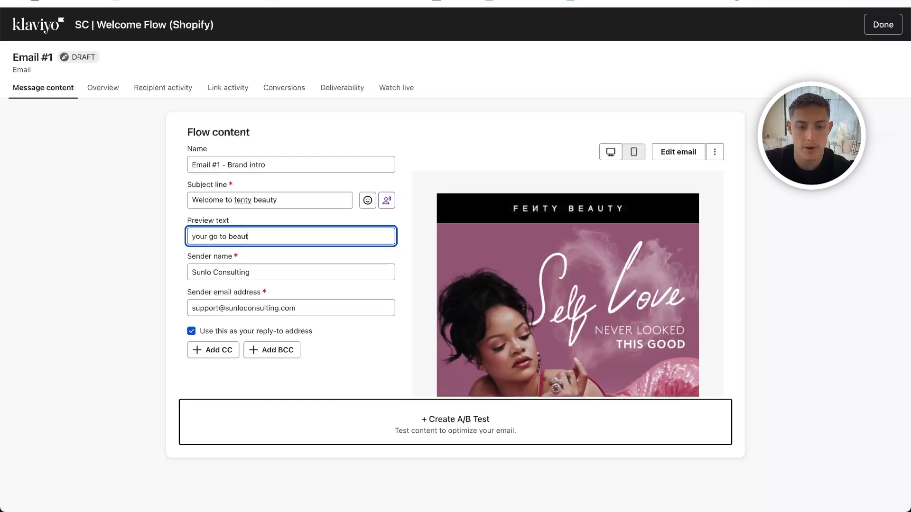
type("y brand")
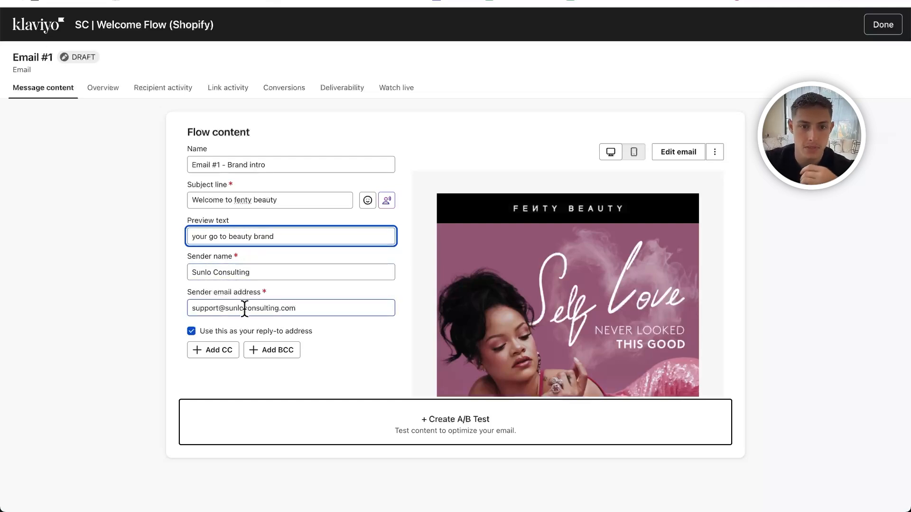
- Finish editing the message content, return to the flow and view the status options of Email #1
left_click(872, 31)
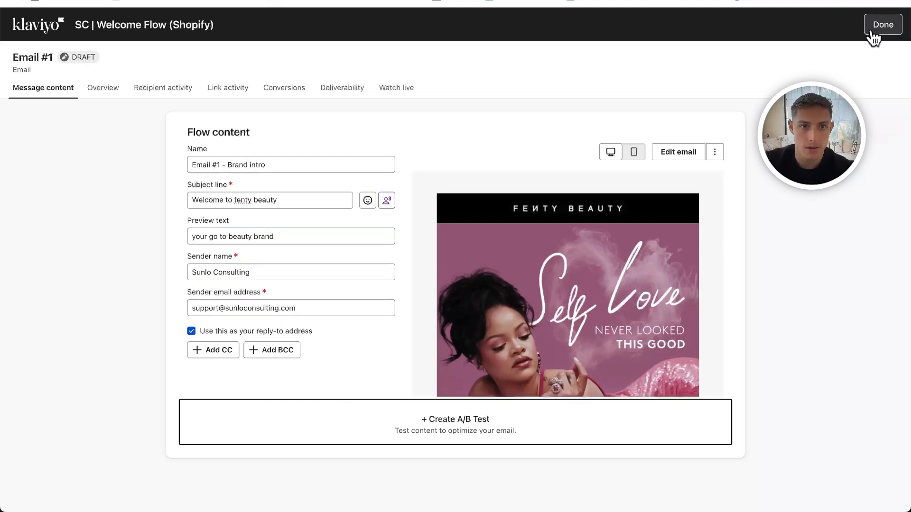
left_click(873, 31)
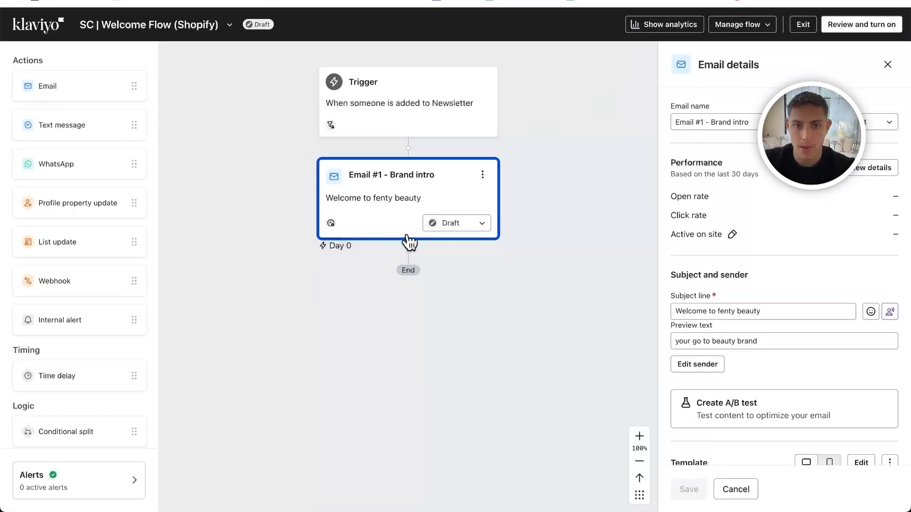
left_click(453, 229)
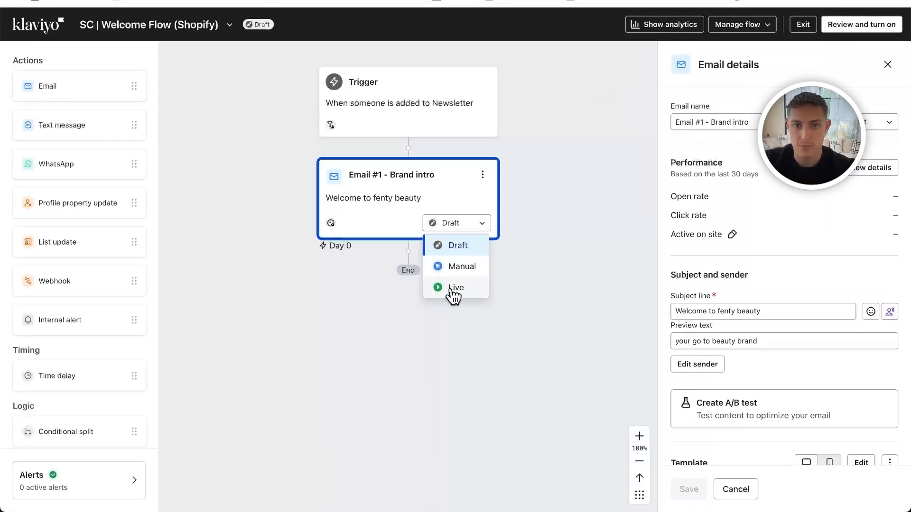
left_click(557, 246)
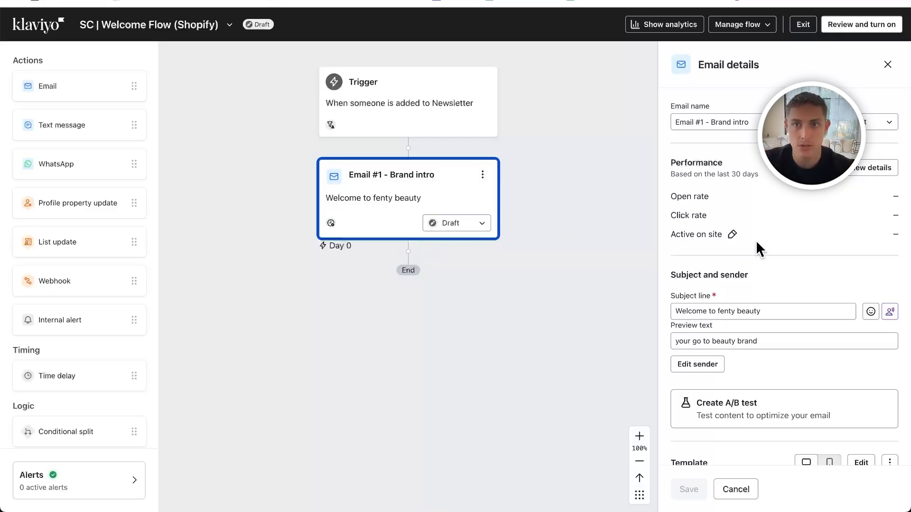
- Add a 1-day time delay after Email #1, then place a second email below it and open its details
left_click_drag(61, 375, 369, 267)
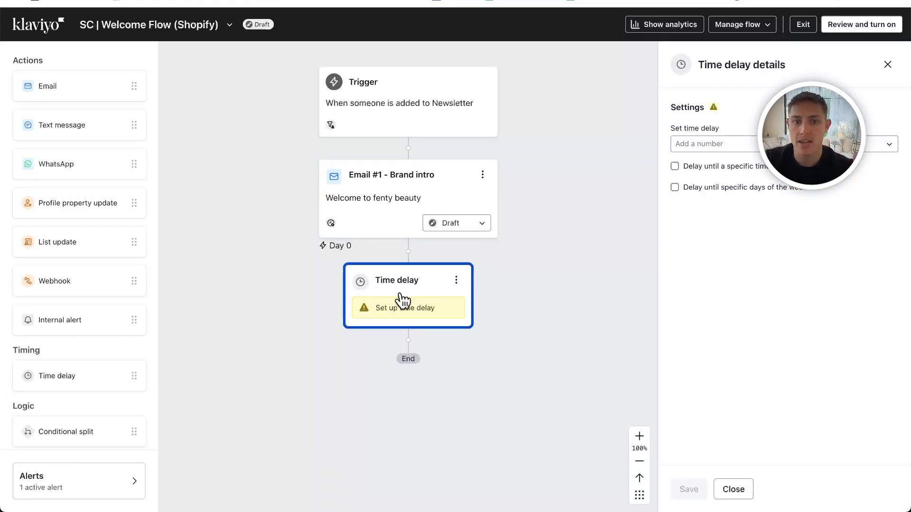
left_click(700, 142)
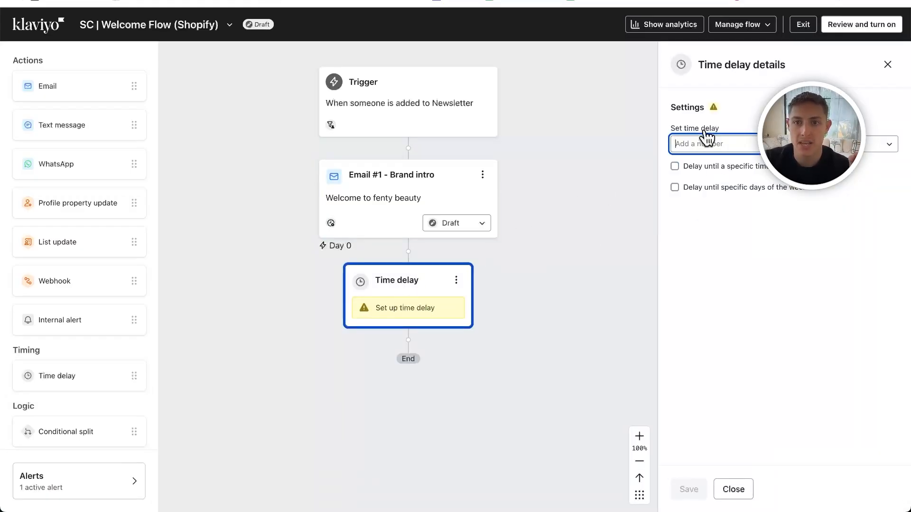
type("1")
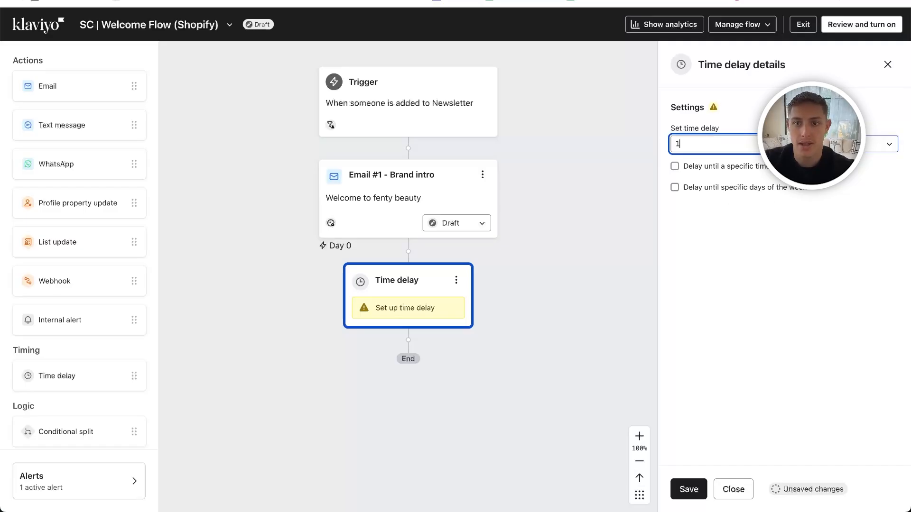
left_click(687, 489)
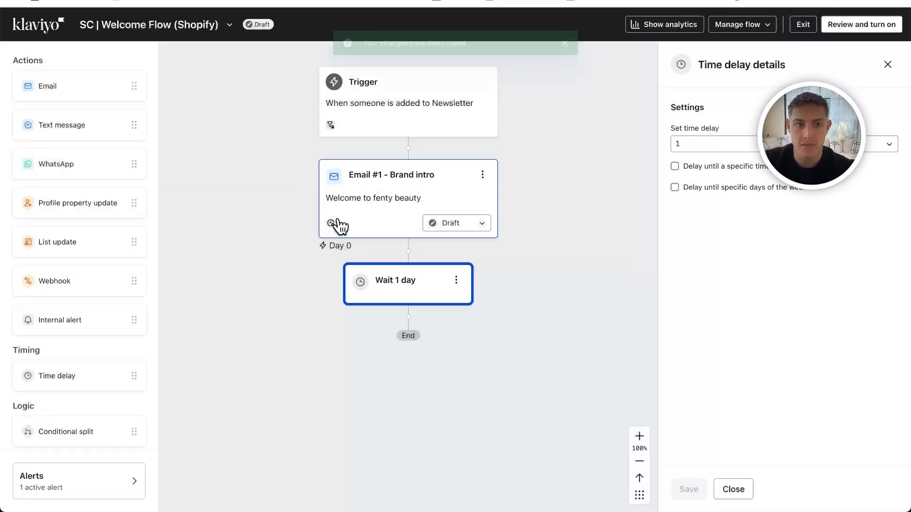
left_click_drag(72, 93, 403, 332)
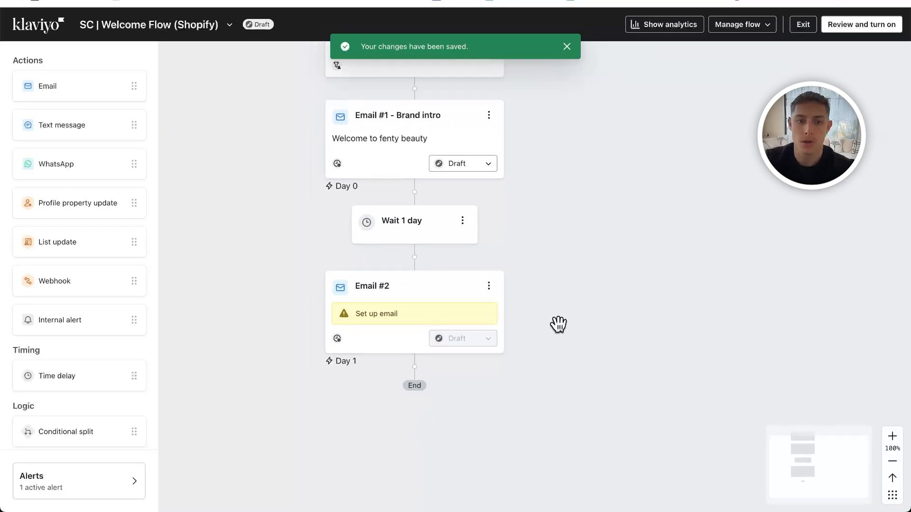
left_click(382, 294)
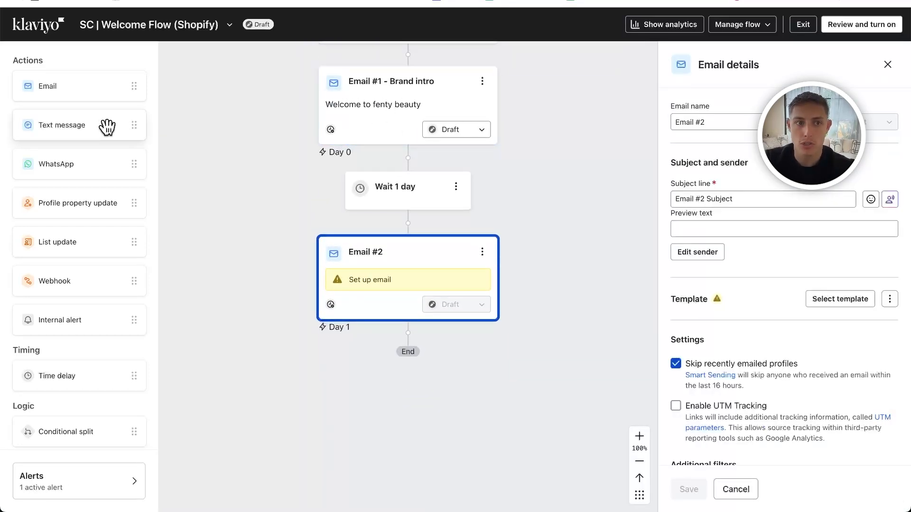
- Add another time delay after Email #2, set it to 1 day and save it
left_click_drag(66, 375, 398, 363)
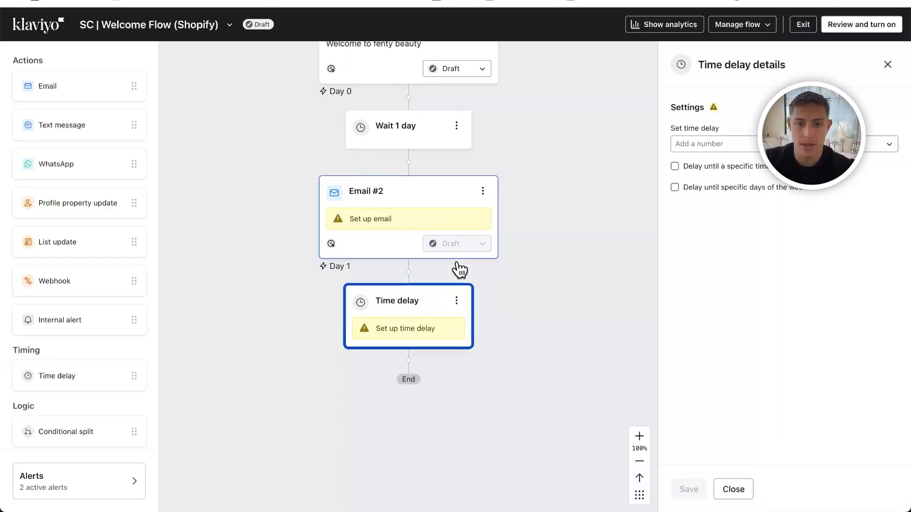
scroll(458, 267, "down", 1)
scroll(450, 297, "down", 1)
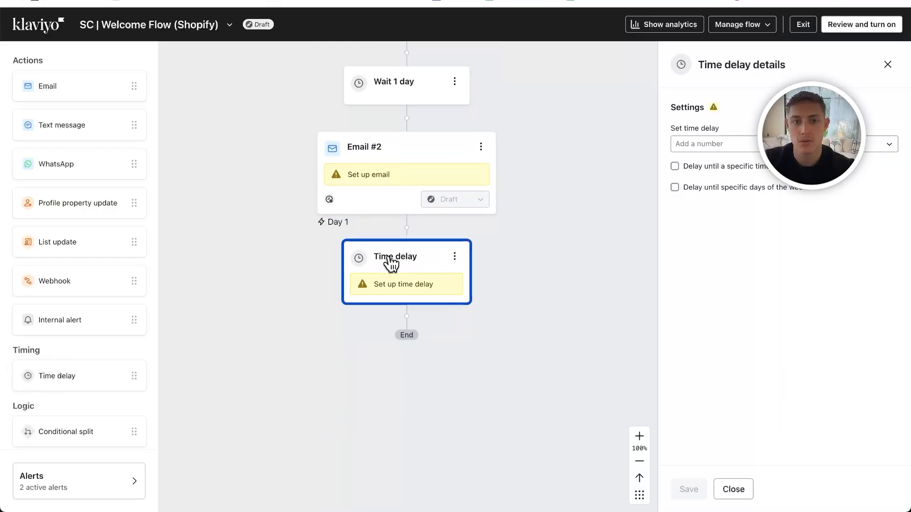
left_click(712, 144)
type("1")
left_click(688, 489)
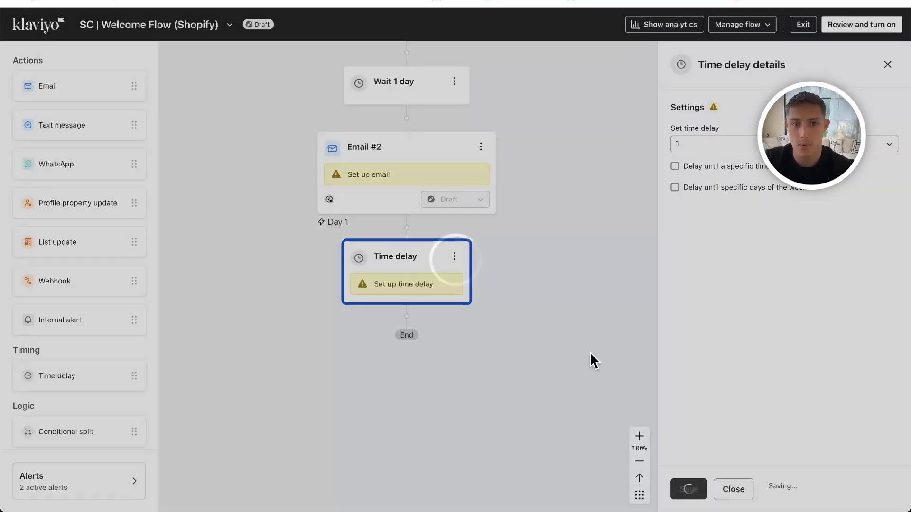
- Add a third email after the second 1-day delay, review the whole flow and exit the flow editor
scroll(519, 342, "up", 3)
scroll(519, 343, "down", 5)
scroll(436, 308, "up", 5)
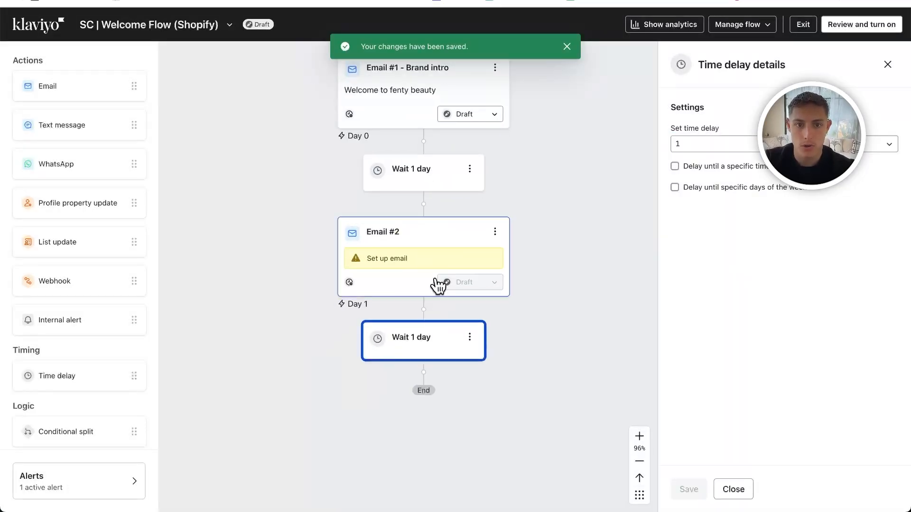
scroll(434, 294, "up", 1)
scroll(427, 329, "down", 4)
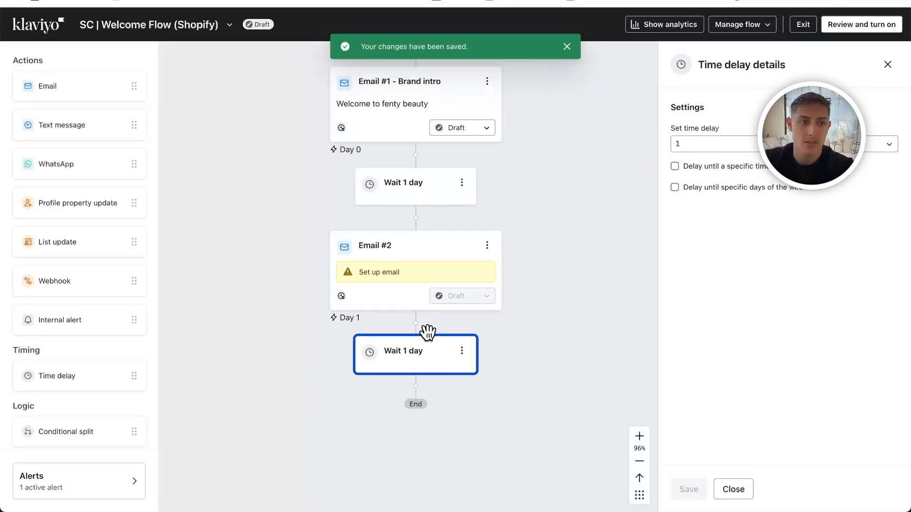
left_click_drag(57, 86, 389, 295)
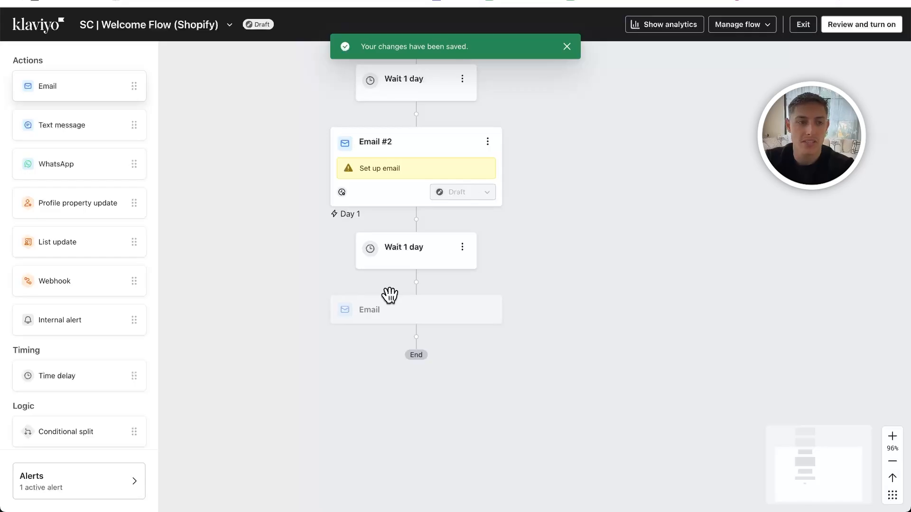
scroll(498, 208, "up", 4)
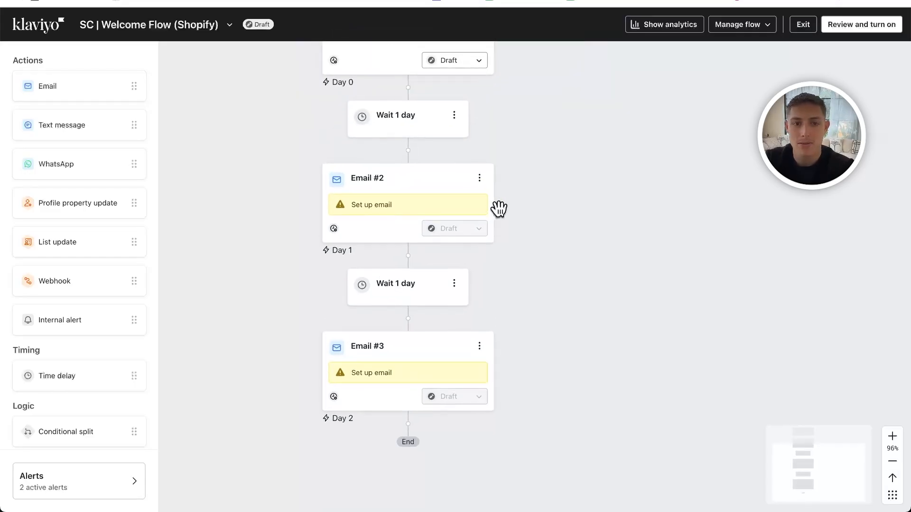
scroll(498, 209, "down", 3)
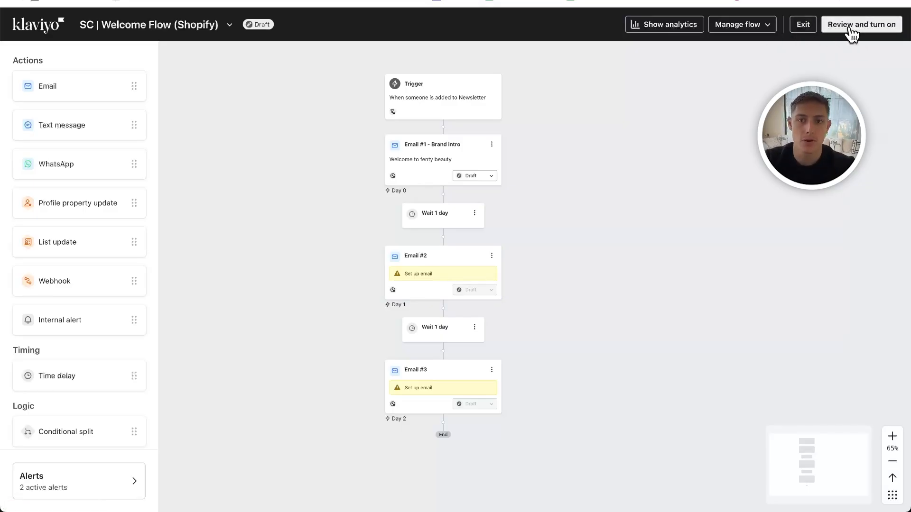
left_click(805, 27)
left_click(500, 297)
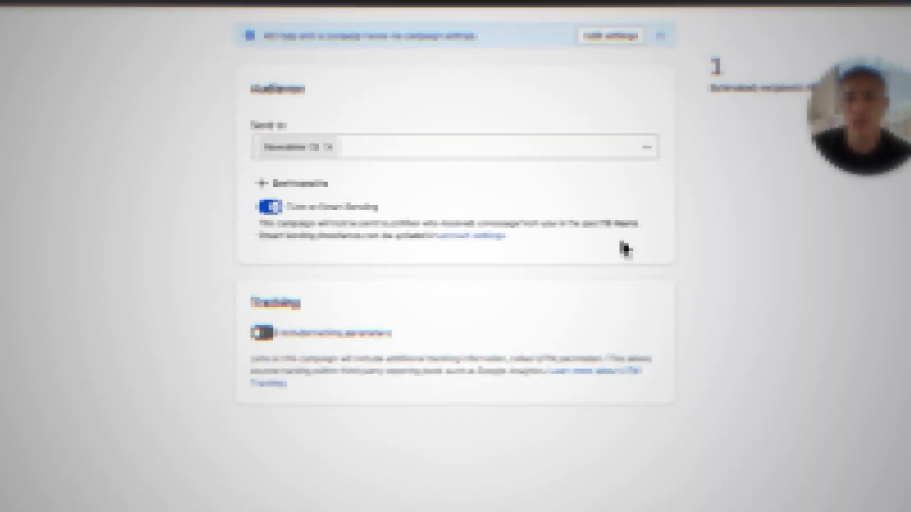
left_click(282, 212)
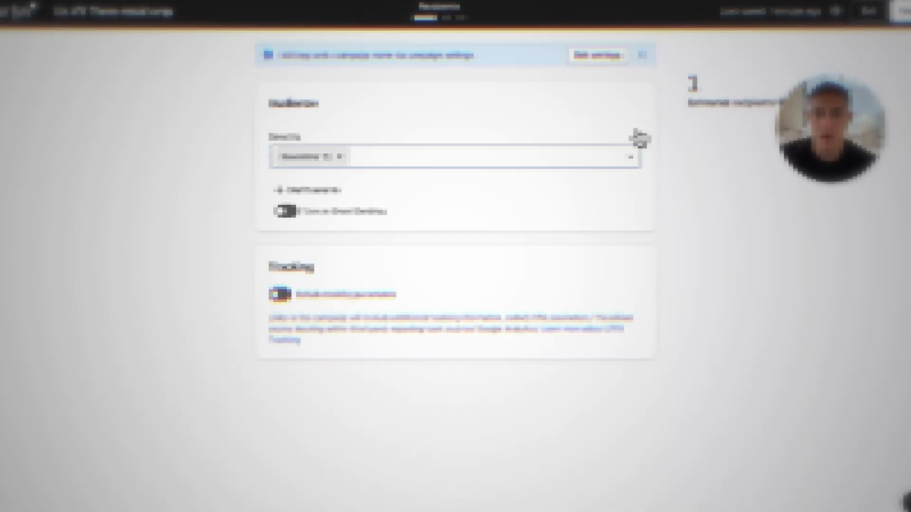
left_click(280, 295)
scroll(427, 361, "down", 5)
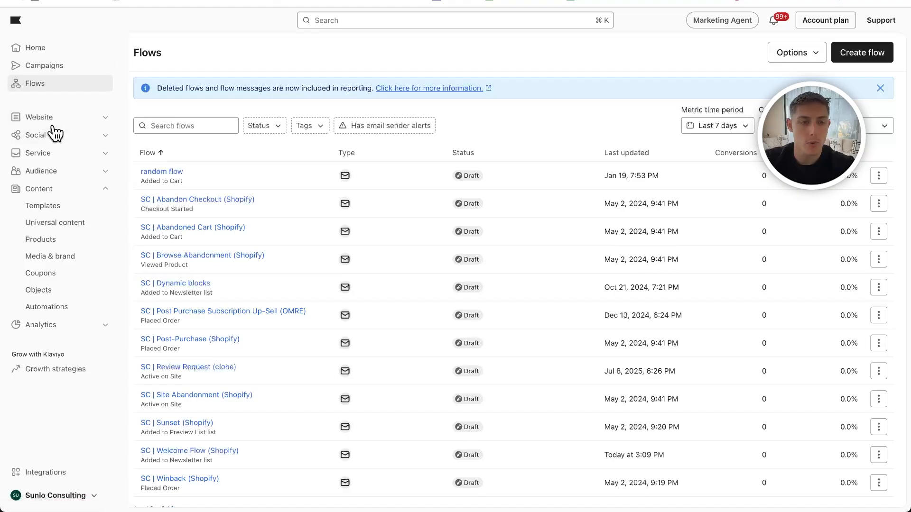
- Start a new campaign from the Campaigns page as a single-channel email and set its date to Jan 23, 2026
left_click(41, 66)
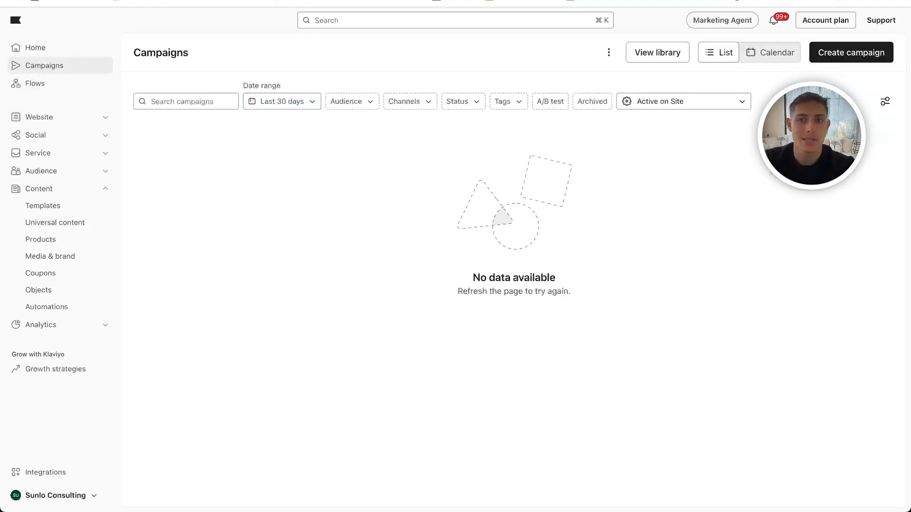
left_click(838, 54)
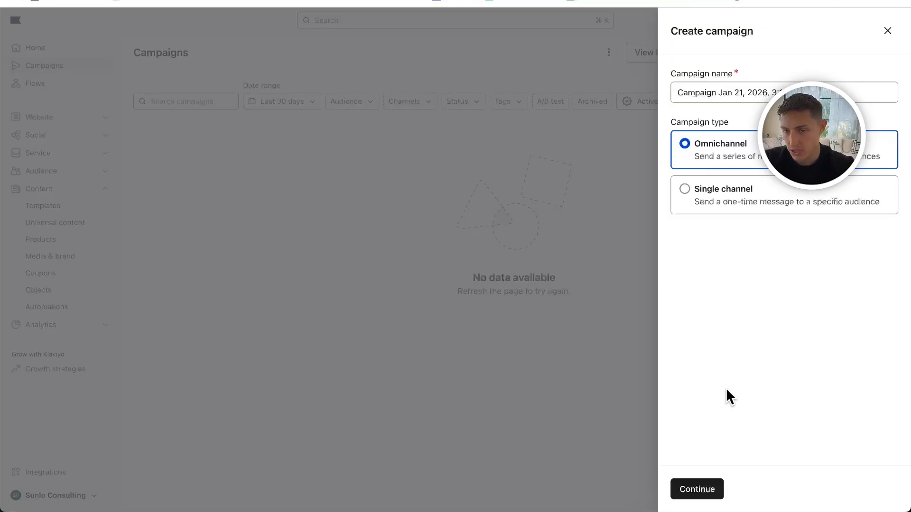
left_click(793, 207)
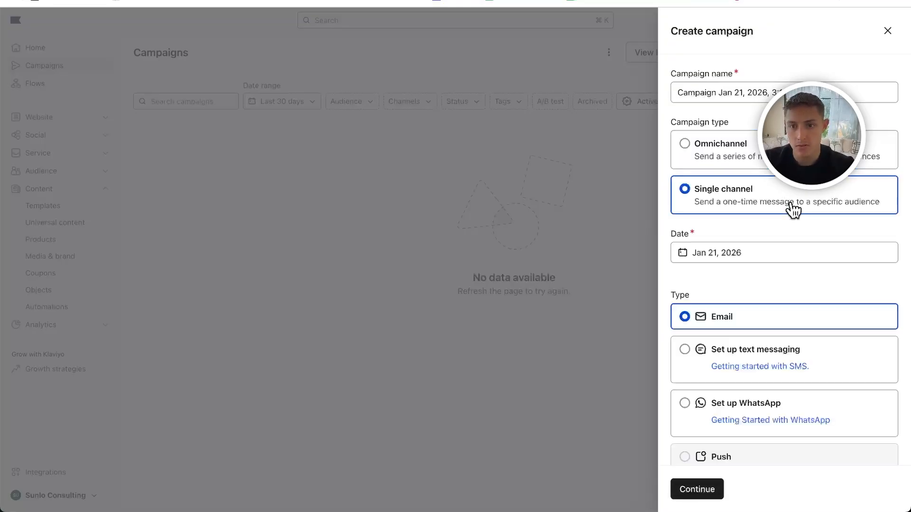
scroll(716, 173, "down", 2)
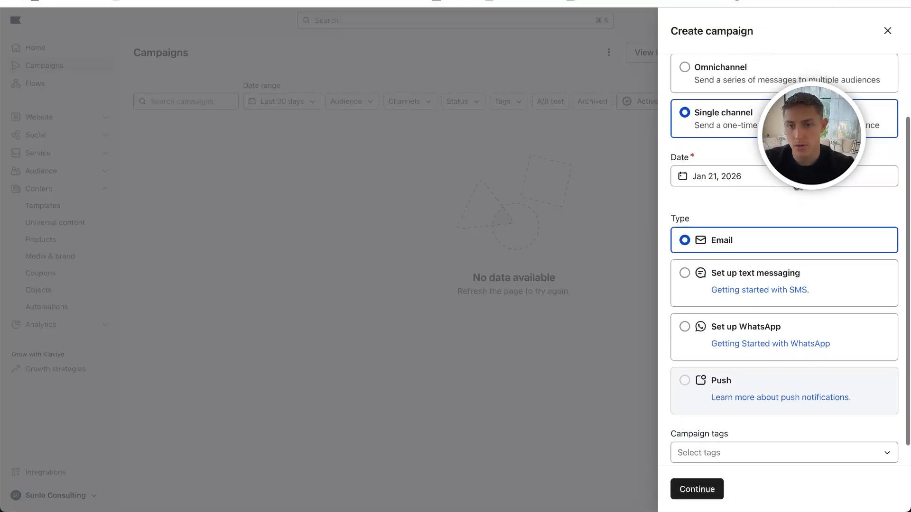
left_click(701, 163)
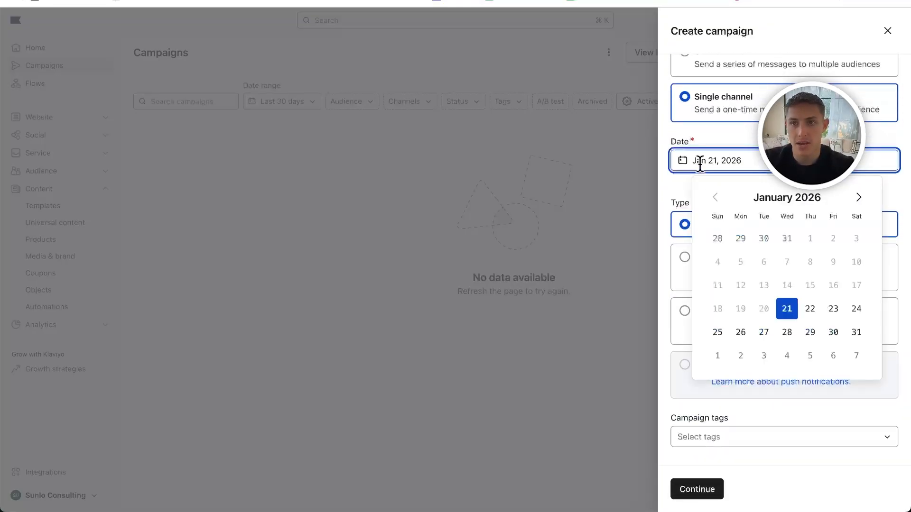
left_click(835, 311)
- Replace the default campaign name with "Us VS Them"
scroll(766, 185, "up", 1)
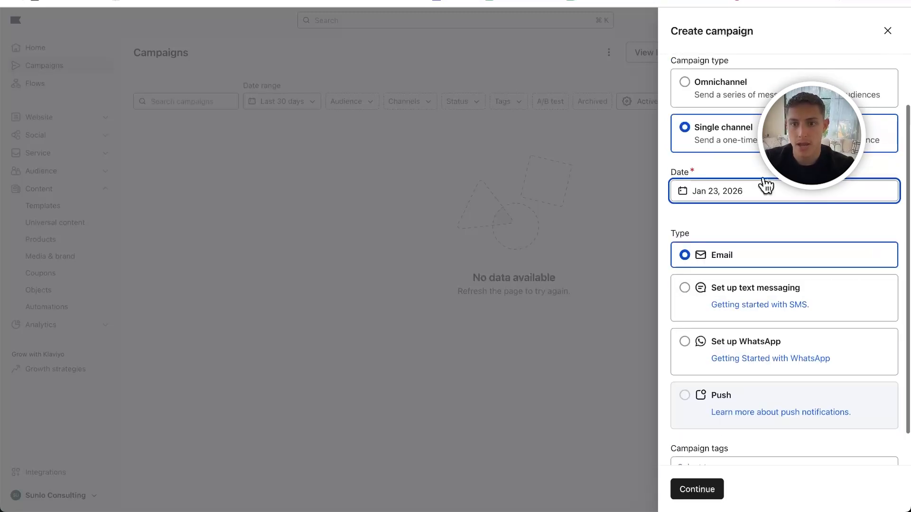
scroll(766, 185, "up", 2)
triple_click(705, 91)
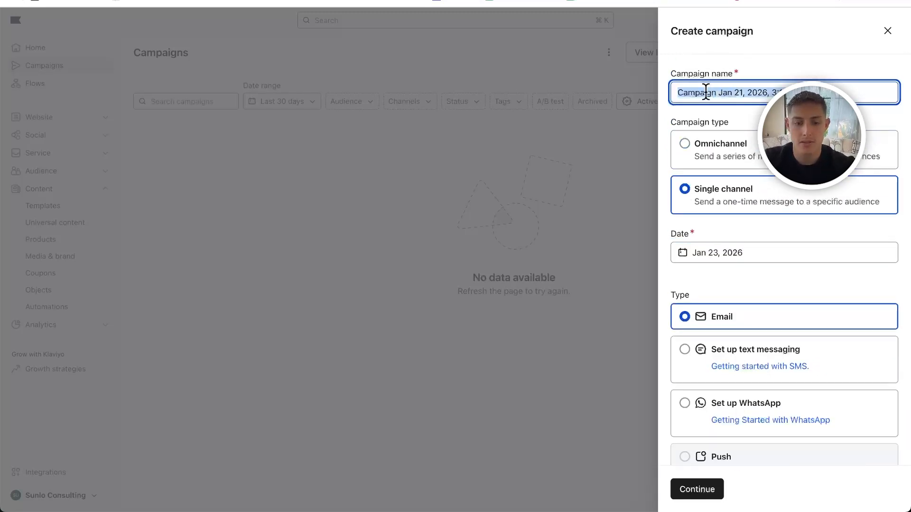
type("Us VS Them email cmp")
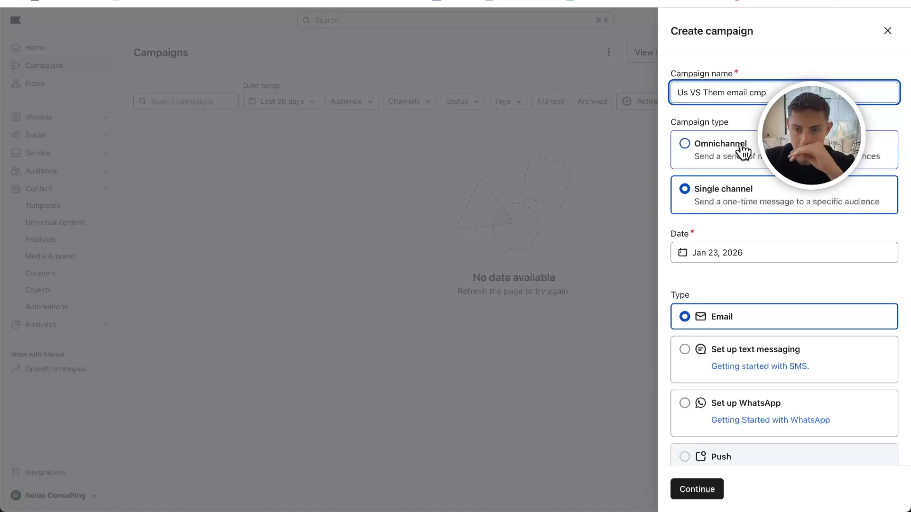
- Create the campaign, choose the Newsletter list as the audience to send to, and dismiss the segment tip
scroll(748, 248, "down", 3)
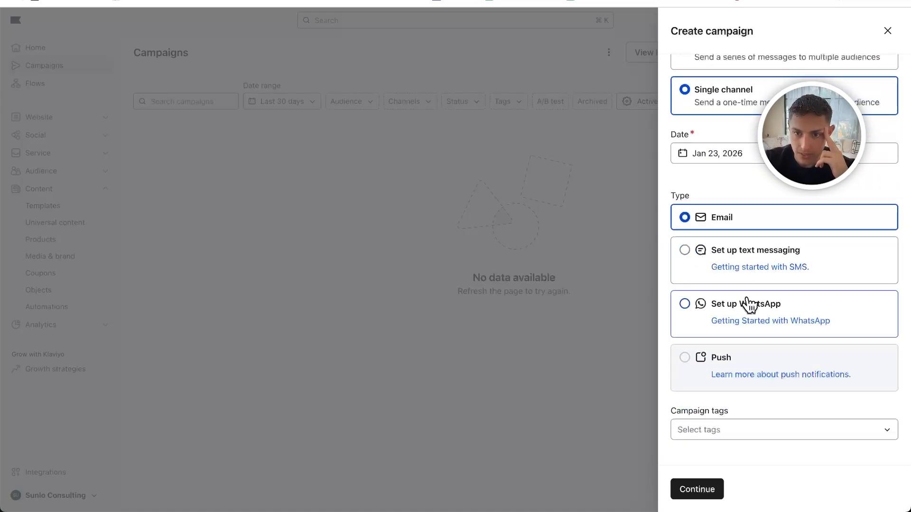
left_click(694, 489)
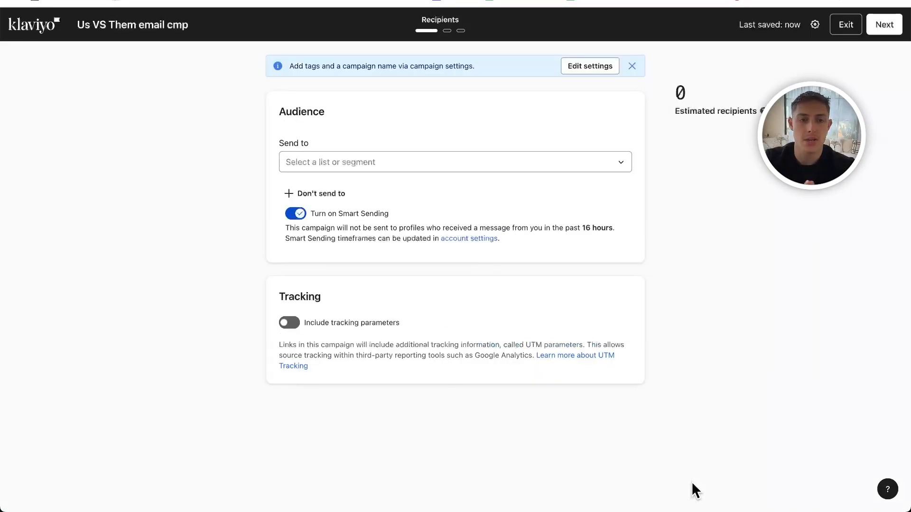
left_click(372, 164)
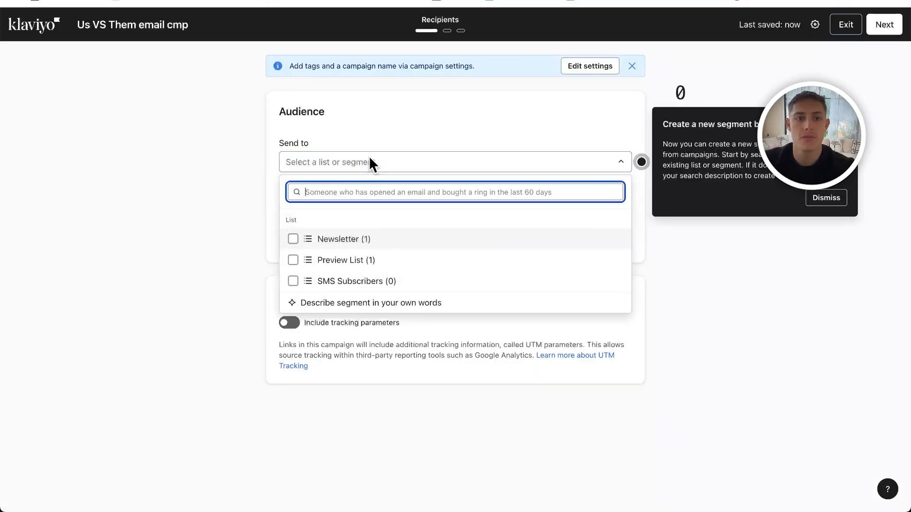
left_click(340, 239)
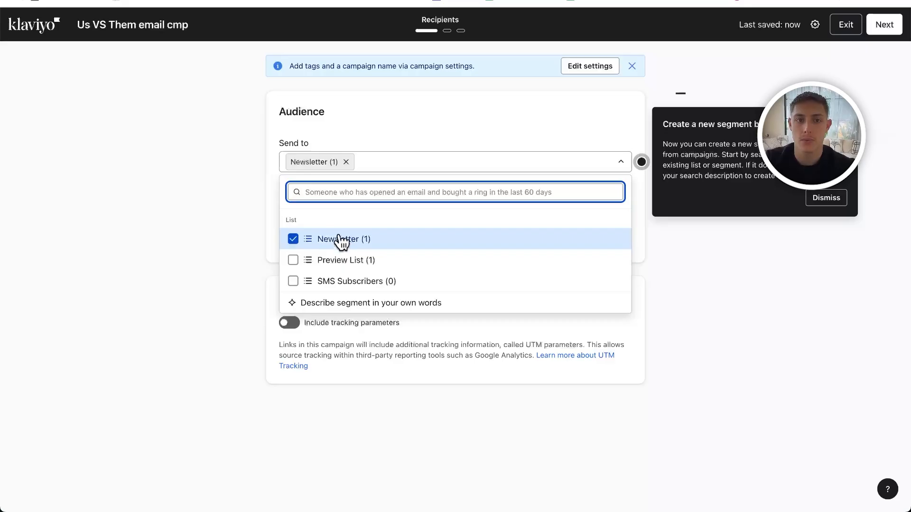
left_click(249, 177)
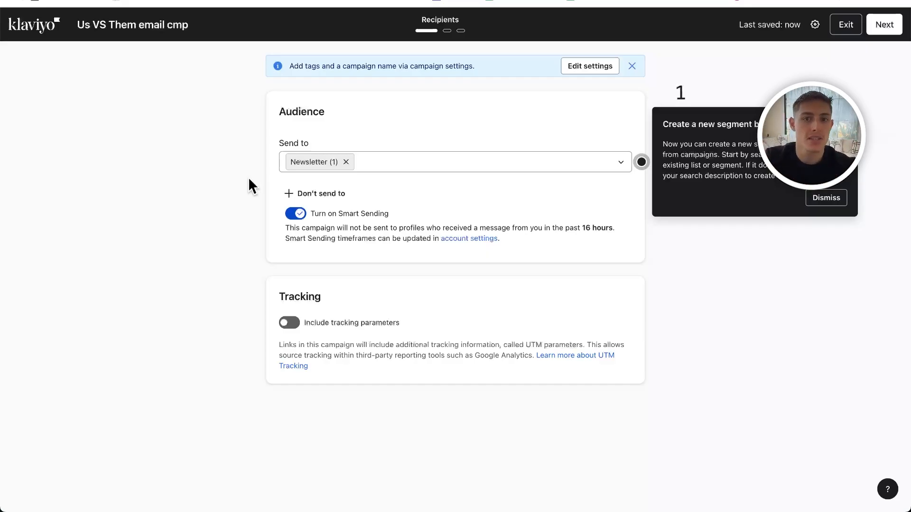
left_click(840, 195)
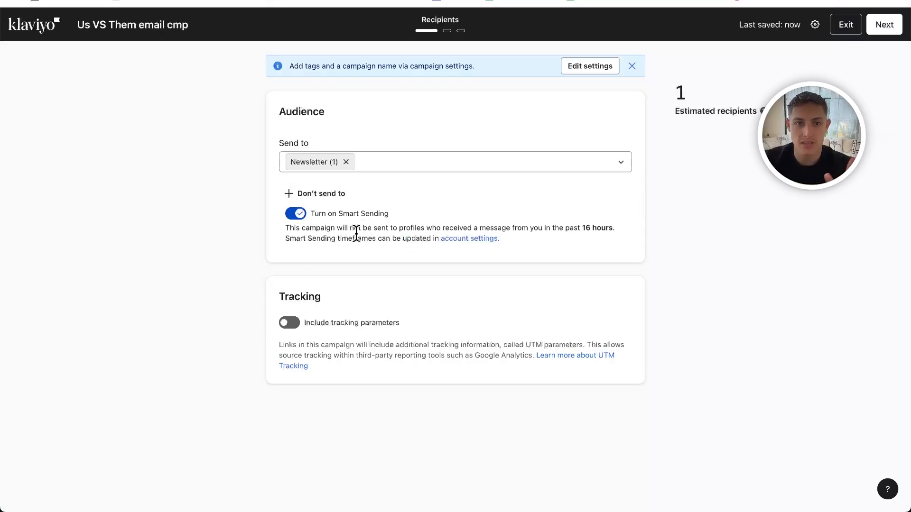
- Review the Smart Sending description and turn Smart Sending off for this campaign
left_click_drag(306, 226, 564, 229)
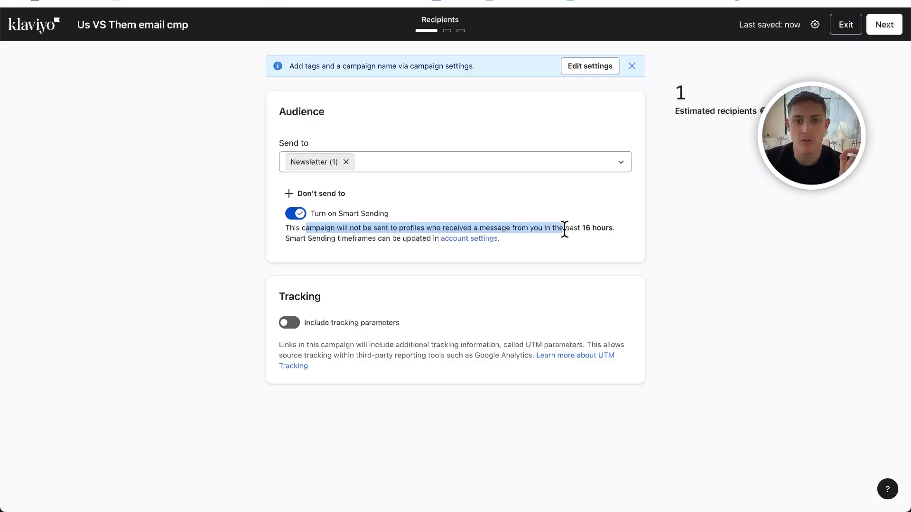
left_click(565, 229)
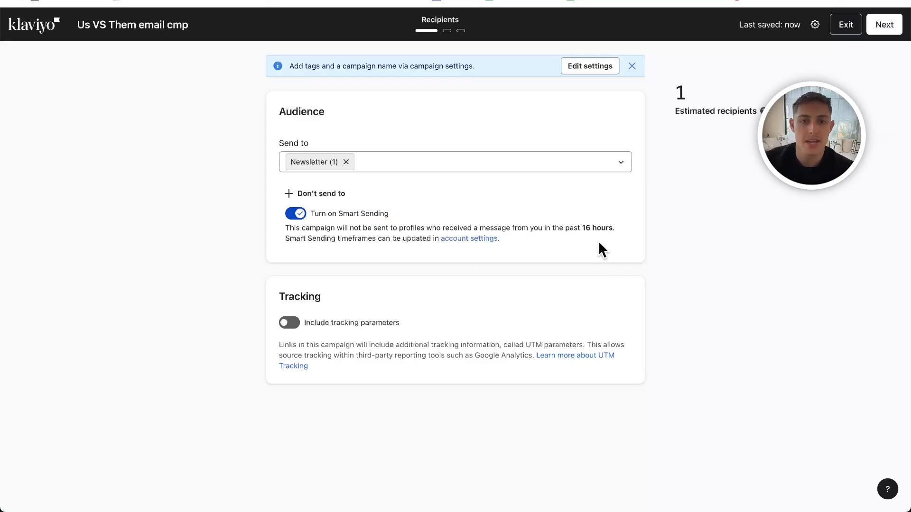
left_click(295, 214)
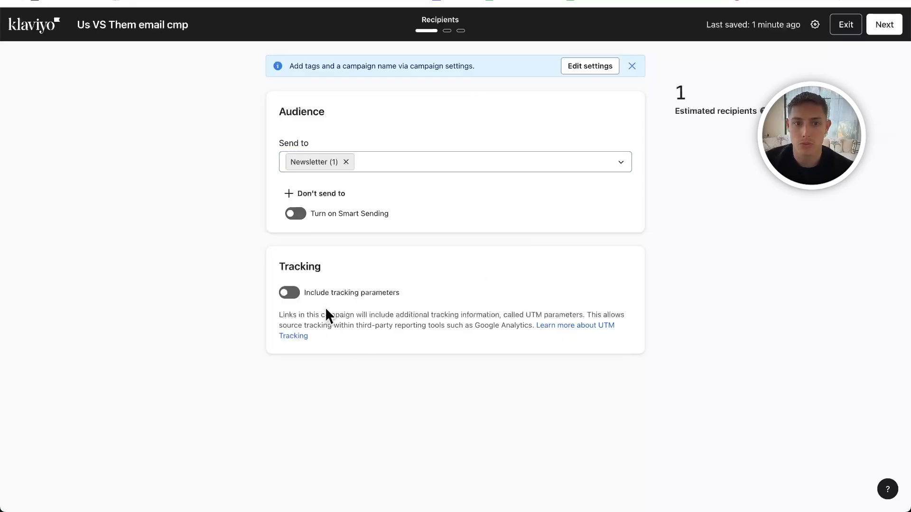
- Include tracking parameters with customization enabled, keep the default UTM values, and continue to the message stage
left_click(290, 292)
left_click(322, 369)
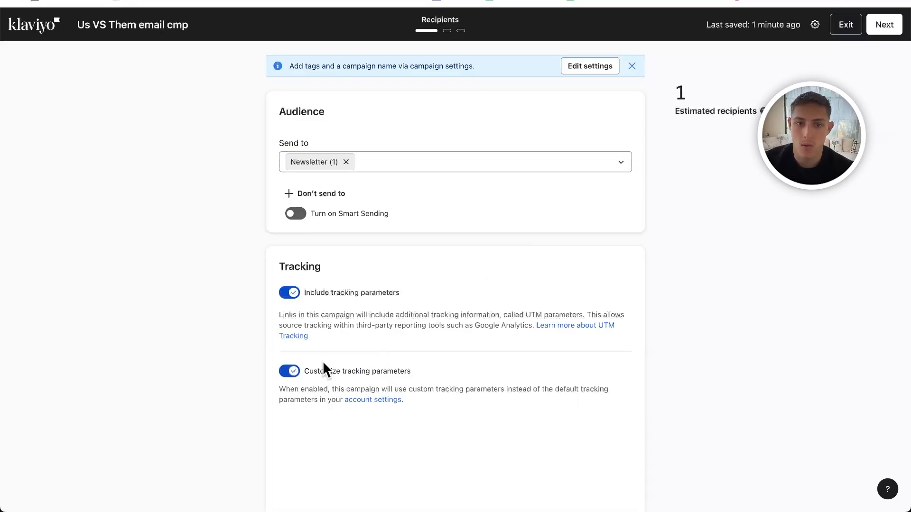
scroll(390, 316, "down", 2)
scroll(389, 316, "down", 2)
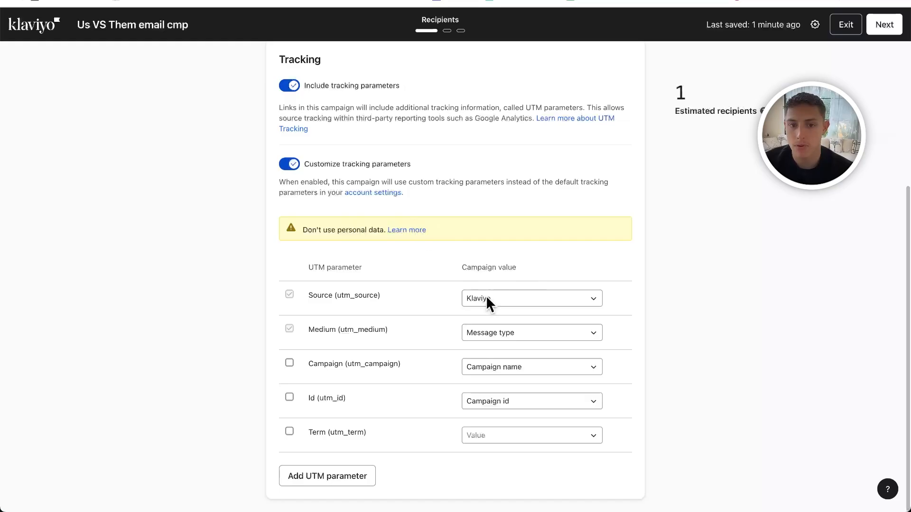
scroll(528, 401, "up", 1)
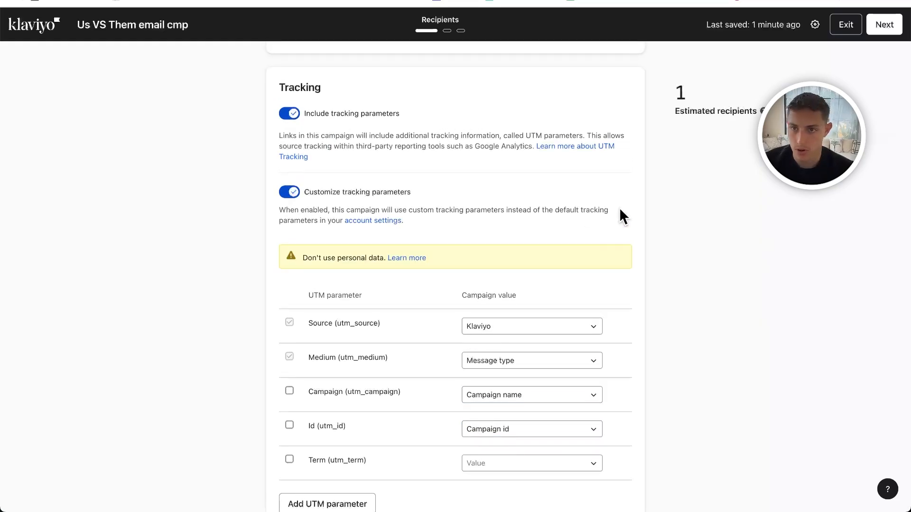
scroll(647, 178, "up", 5)
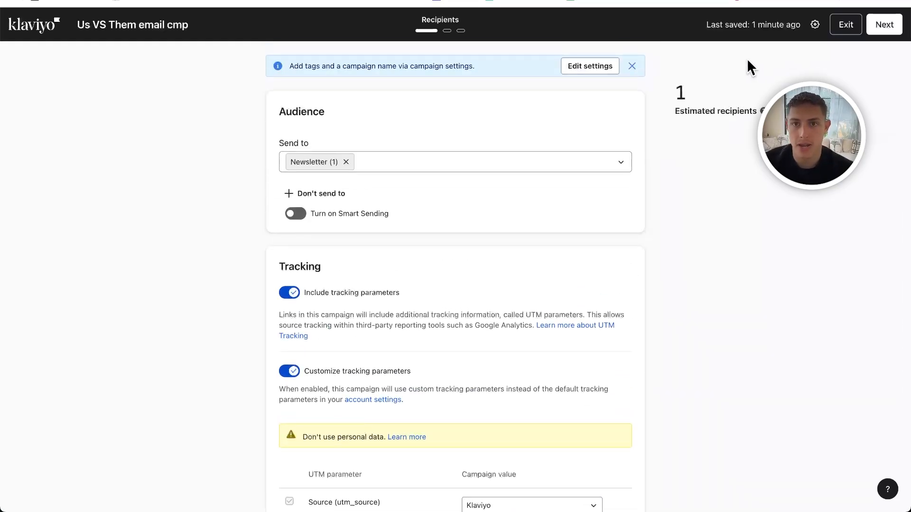
left_click(885, 24)
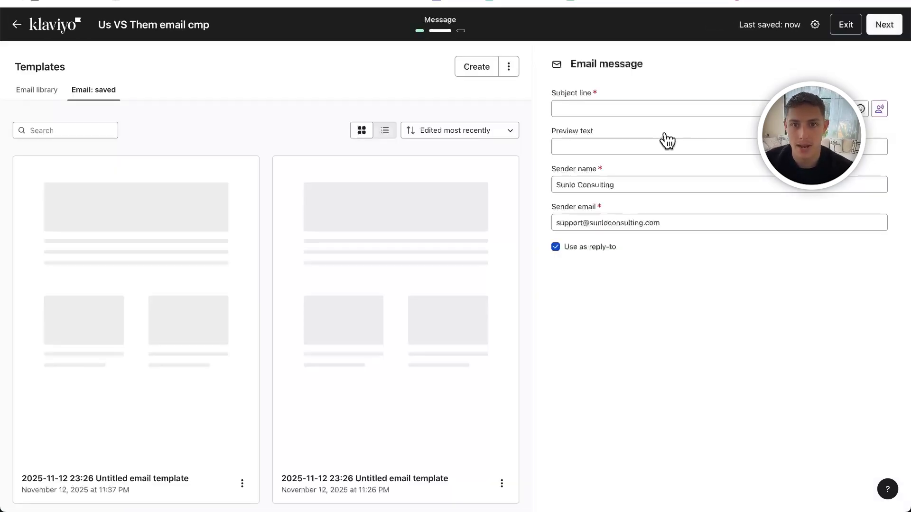
- Use the saved Fenty Beauty "Self Love" email template for the campaign message
left_click(595, 108)
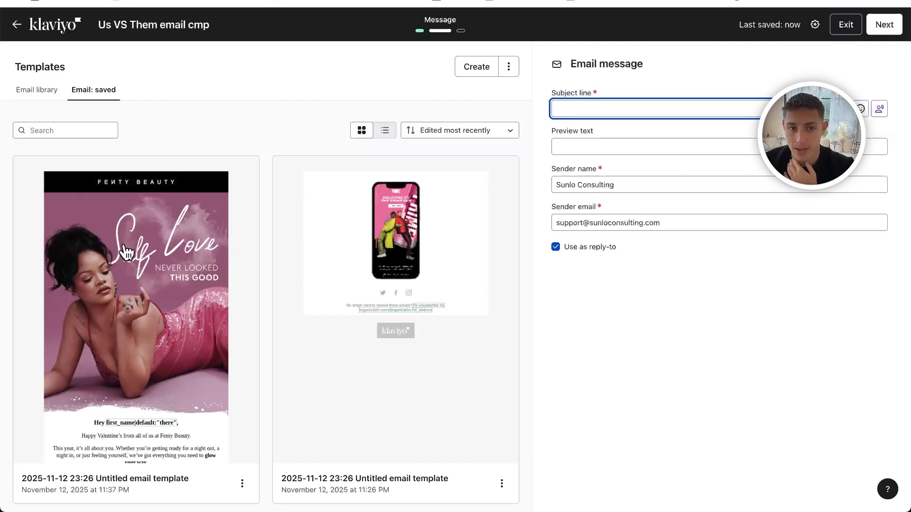
left_click(141, 254)
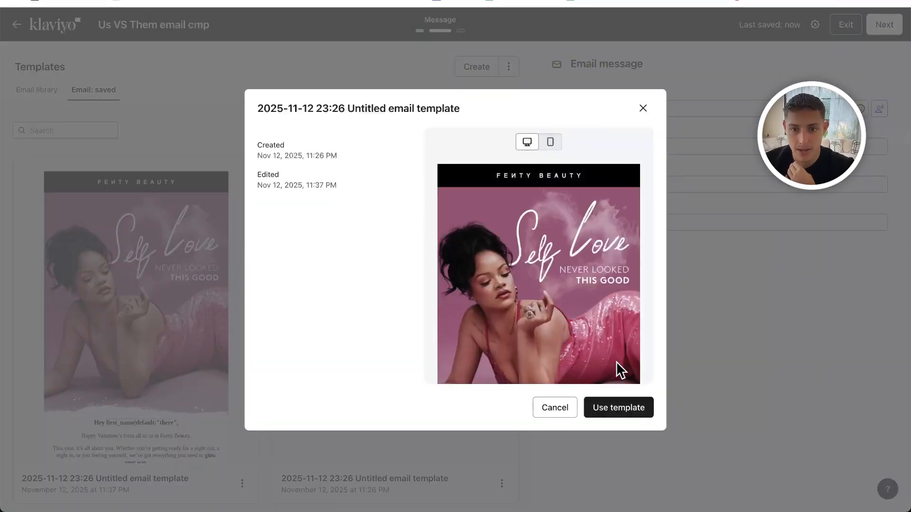
left_click(603, 400)
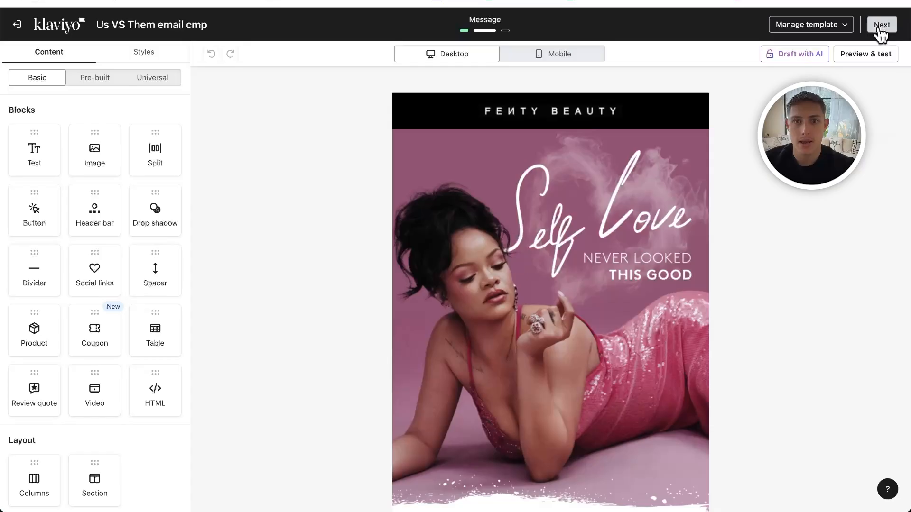
left_click(880, 24)
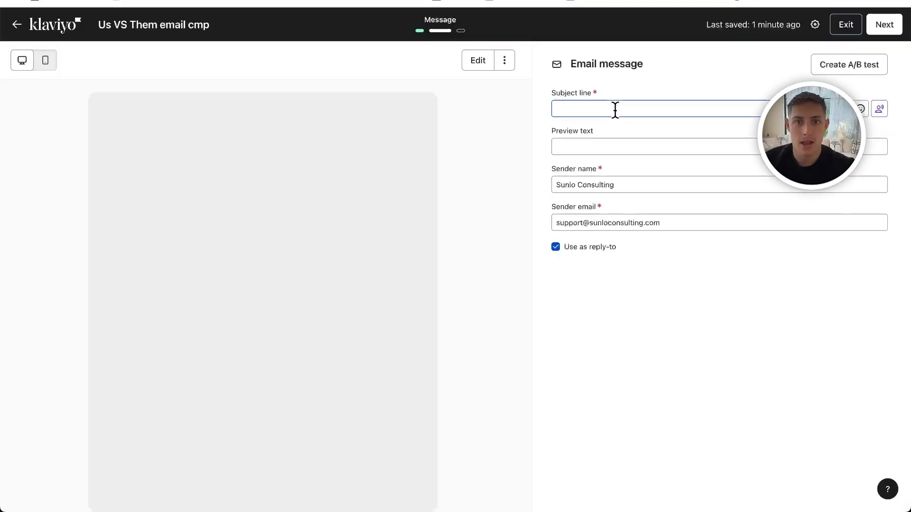
- Enter "Self Love never looked this good" as the email's subject line, ignoring the suggested subject lines
left_click(615, 110)
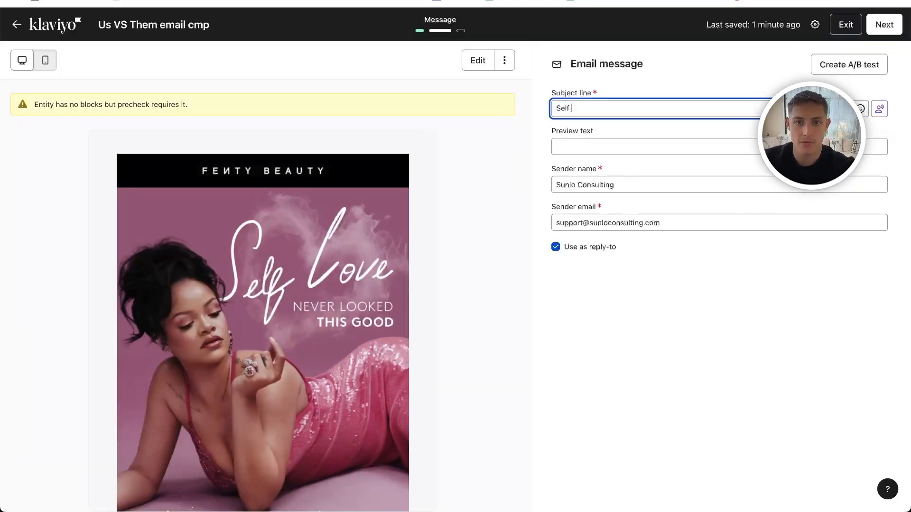
type("Self Love ne")
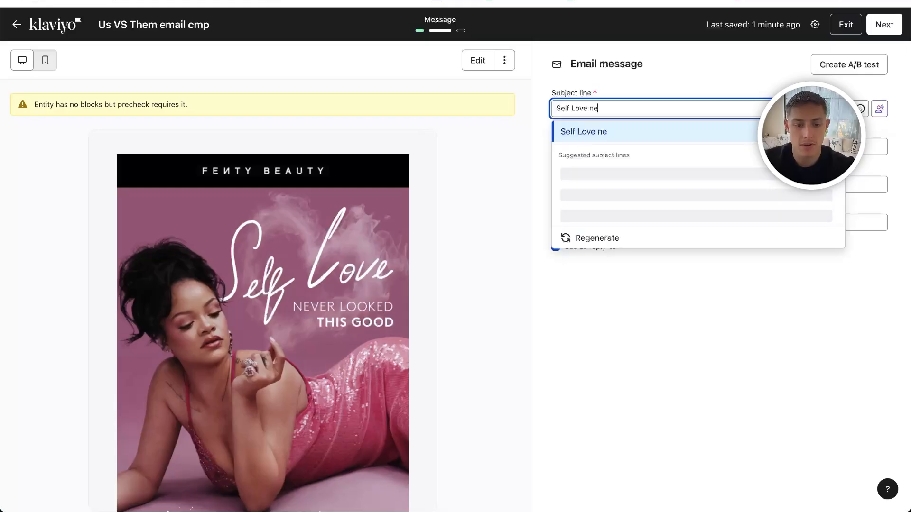
type("ver looked ")
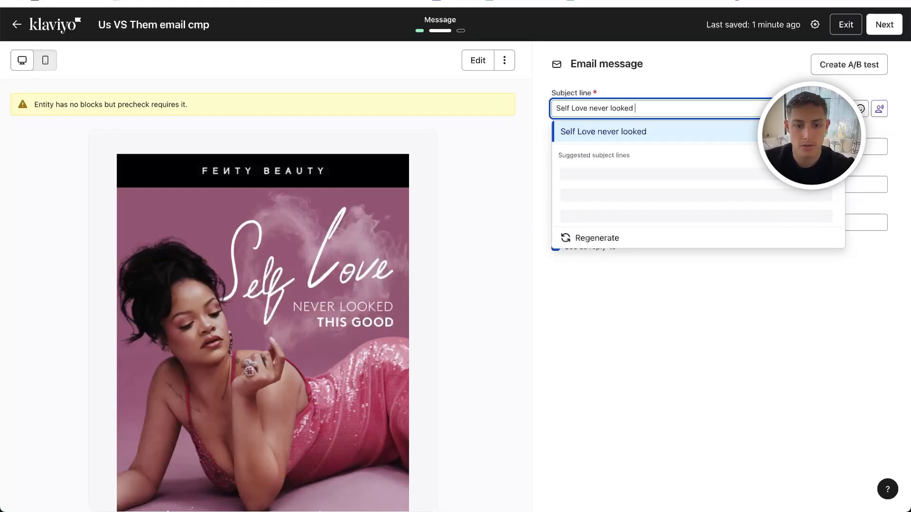
type("this good")
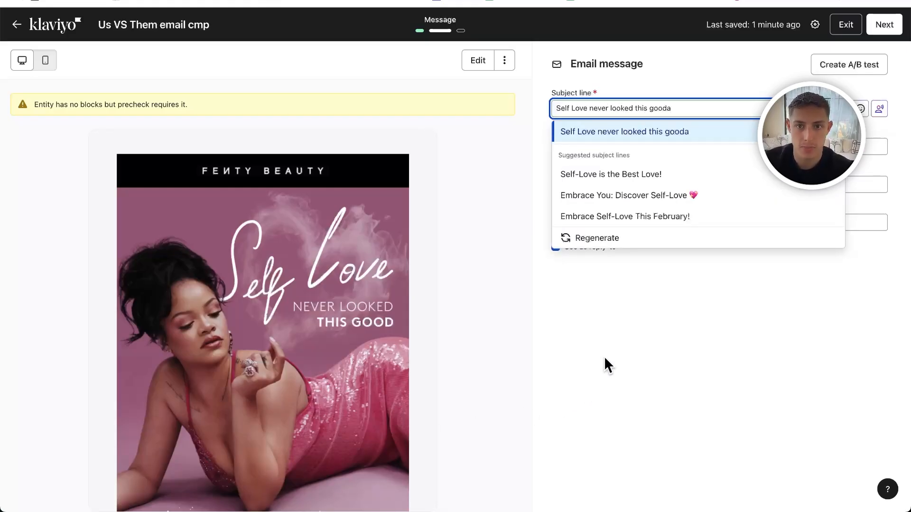
left_click(676, 328)
- Set the preview text to "you need to see hear this..." and continue to the campaign review
left_click(645, 147)
type("you n")
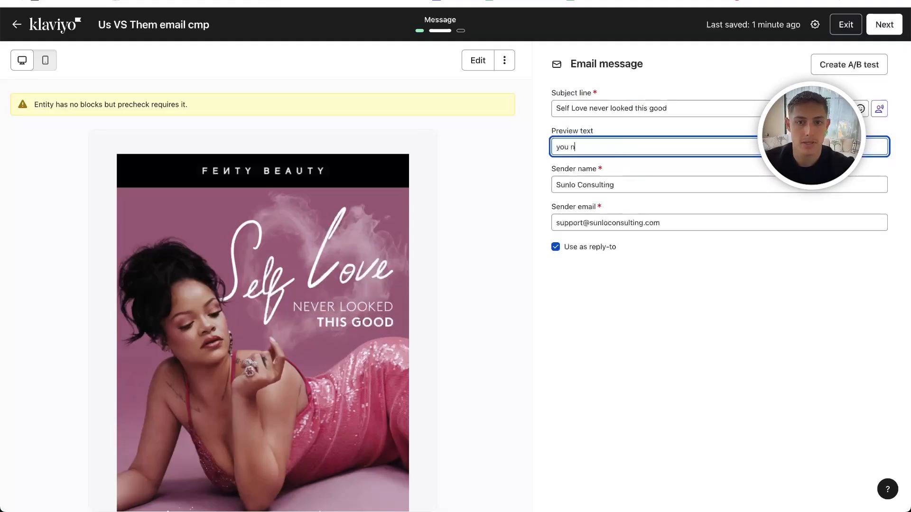
type("eed to see hear this...")
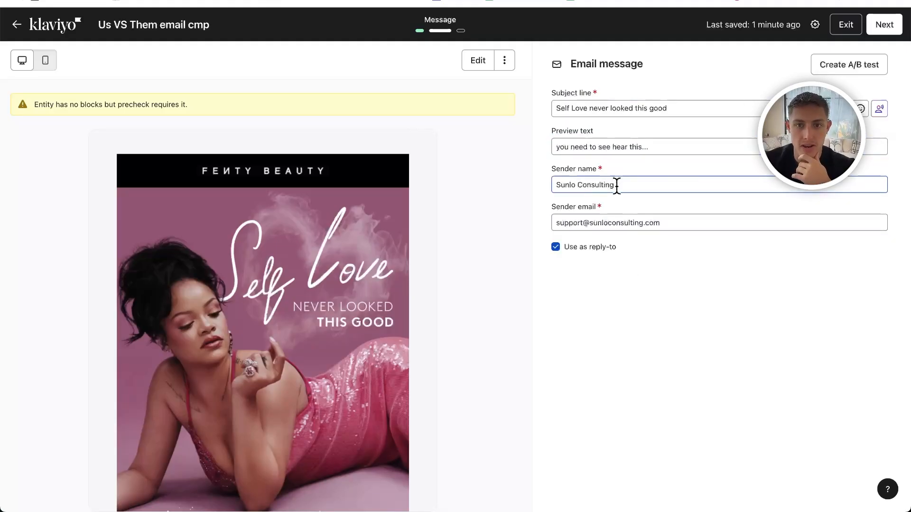
left_click(574, 223)
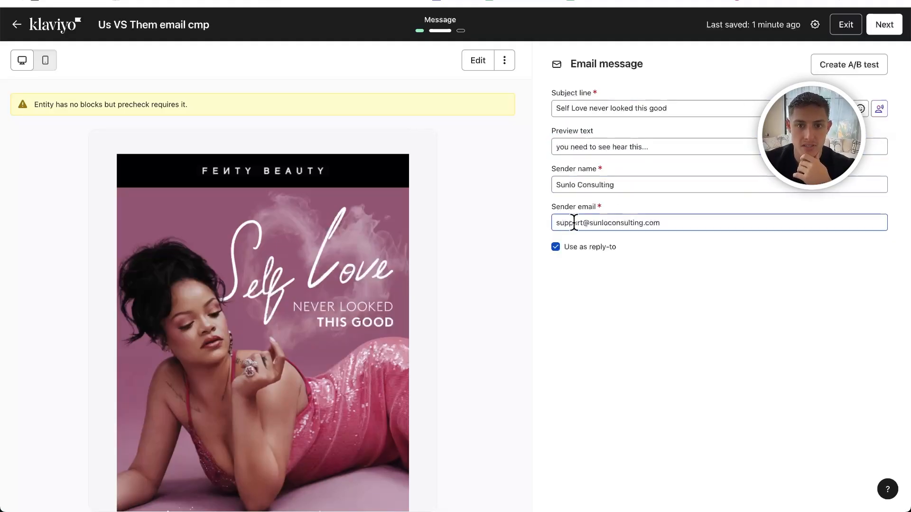
left_click(639, 55)
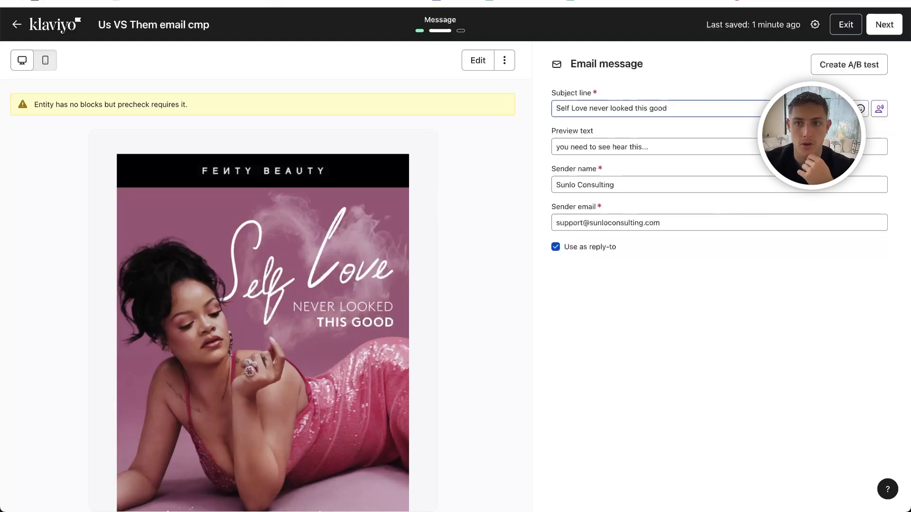
left_click(882, 27)
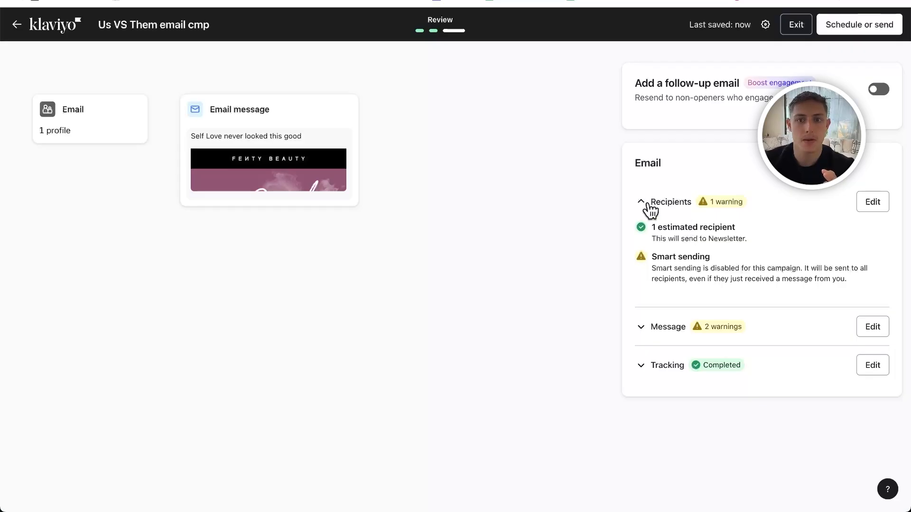
- Examine the recipient and message warnings in the campaign review, then collapse both sections
left_click(654, 332)
scroll(673, 327, "down", 2)
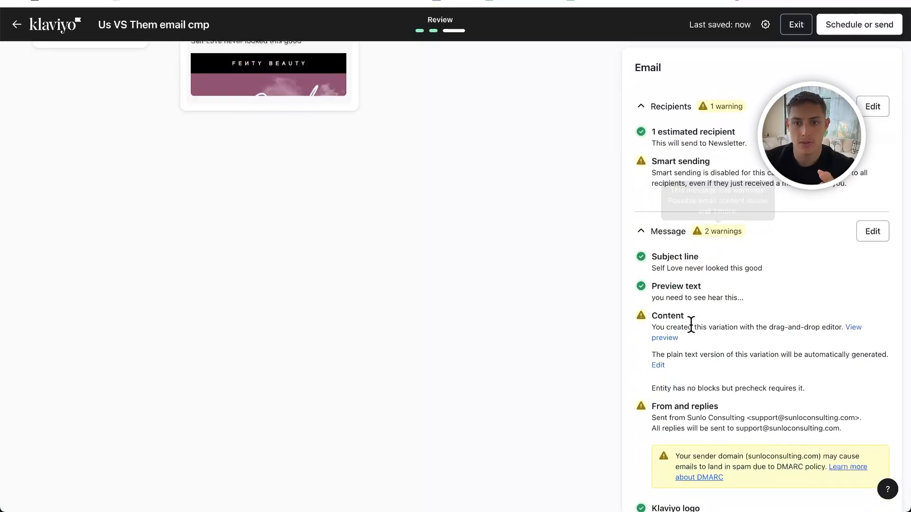
left_click_drag(666, 324, 760, 326)
scroll(760, 325, "down", 2)
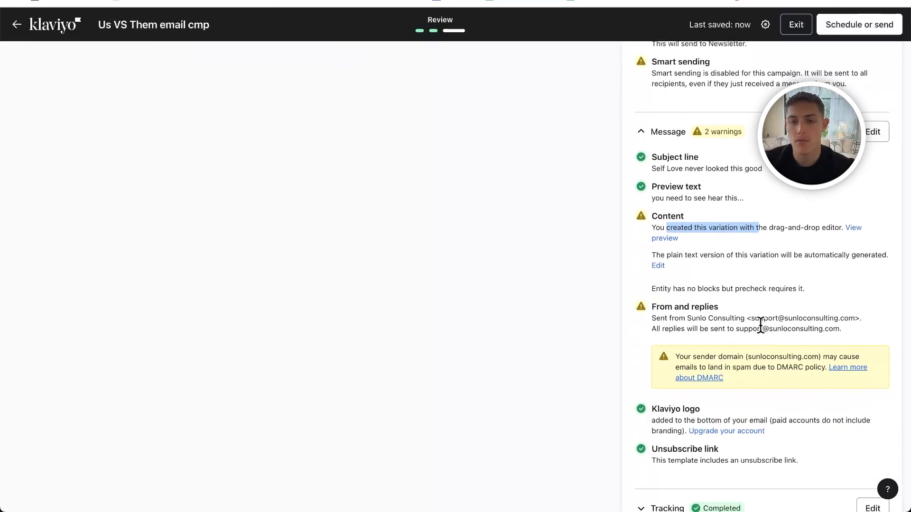
scroll(282, 164, "up", 4)
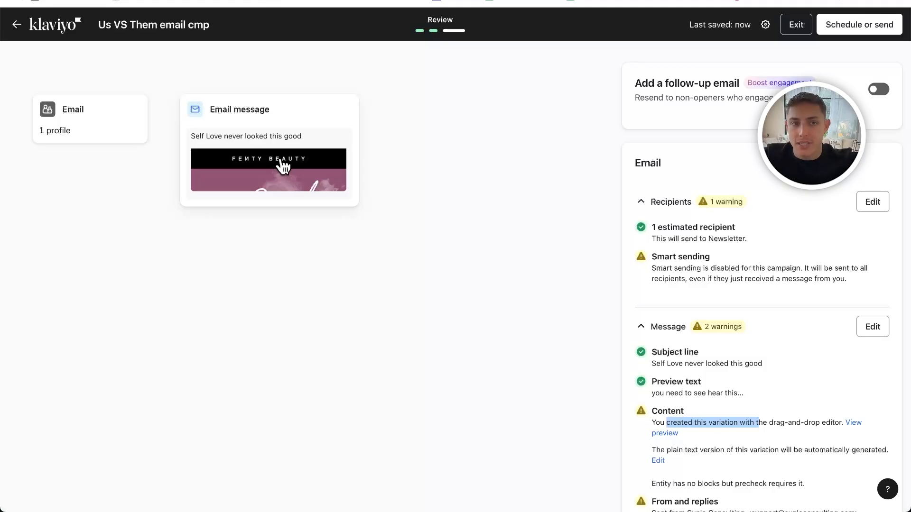
scroll(693, 308, "down", 5)
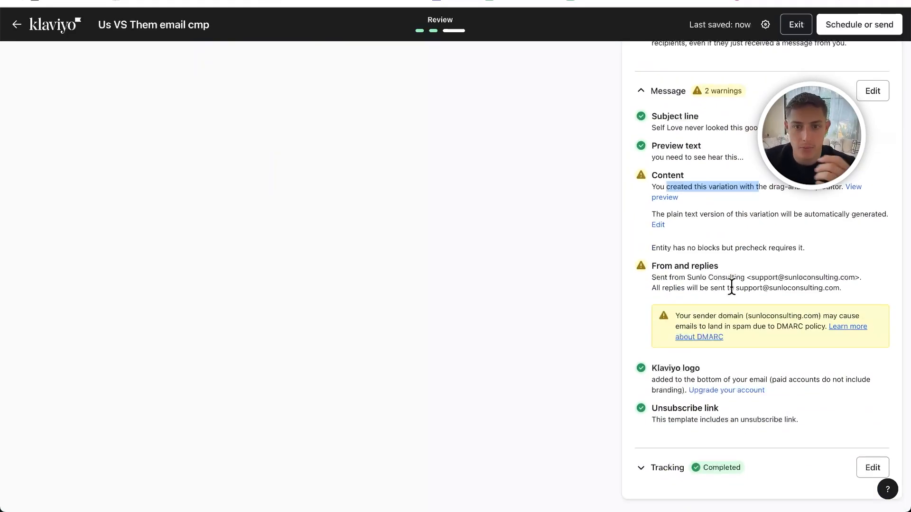
scroll(731, 287, "up", 2)
left_click(700, 268)
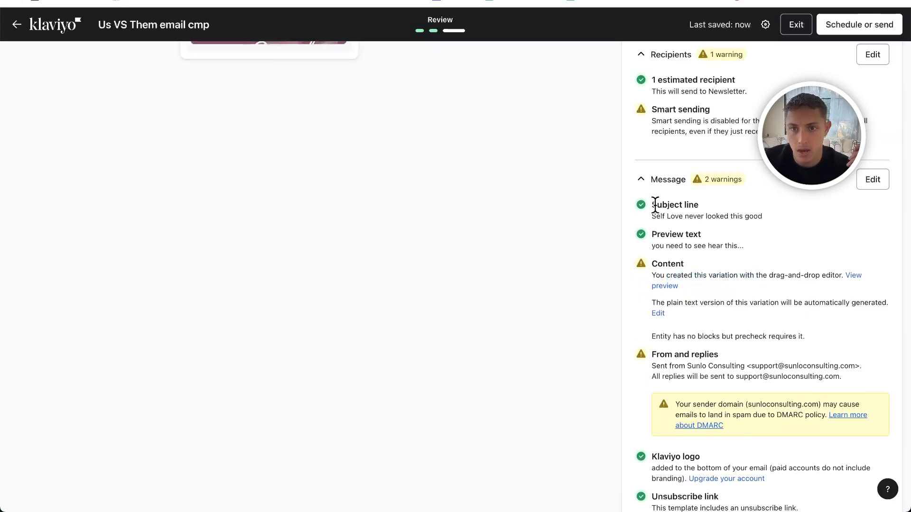
left_click(646, 183)
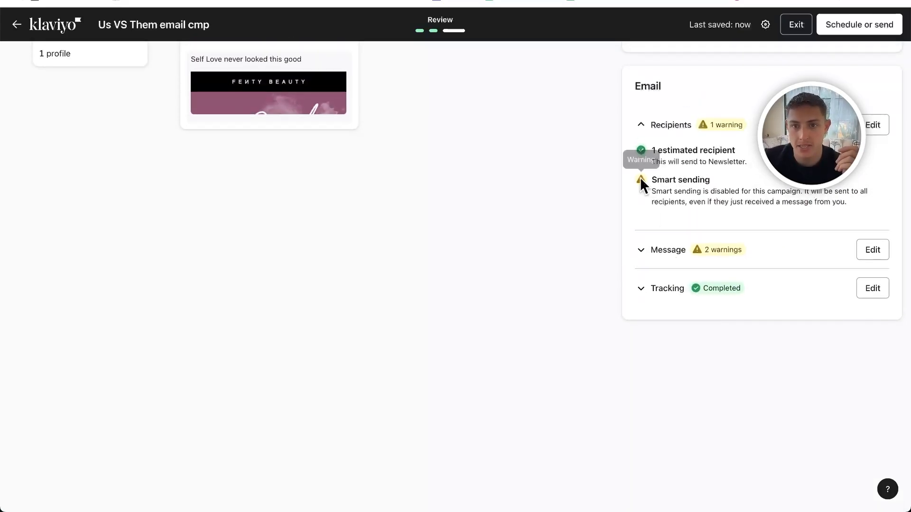
scroll(719, 160, "up", 1)
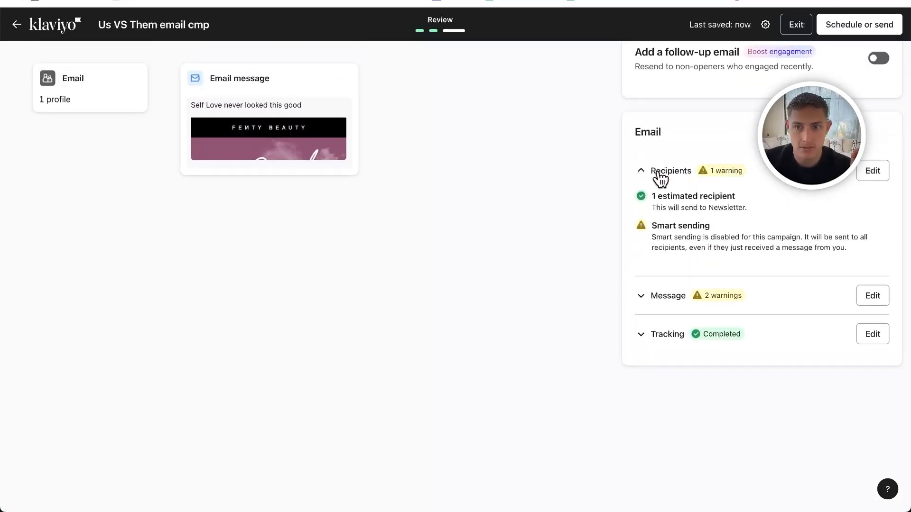
left_click(662, 173)
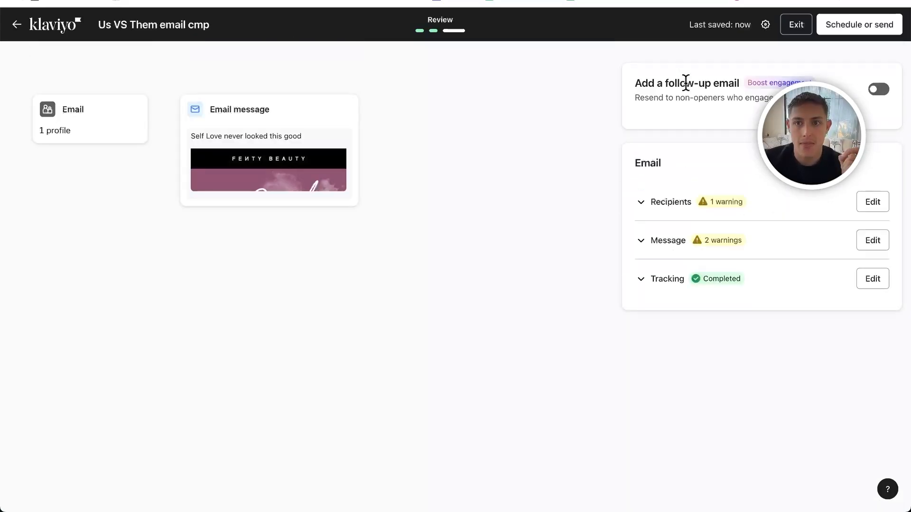
- Open the campaign's schedule-or-send options and compare sending immediately with scheduling a future date and time
left_click(840, 32)
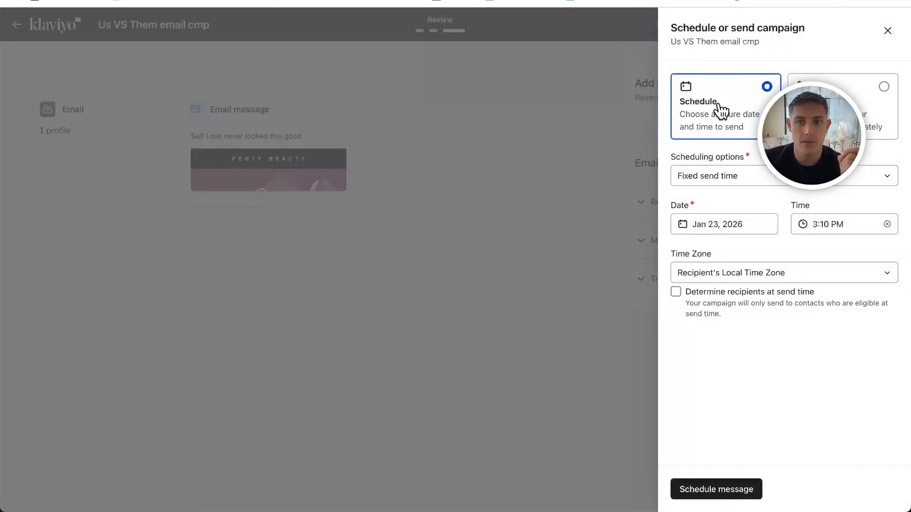
left_click(828, 112)
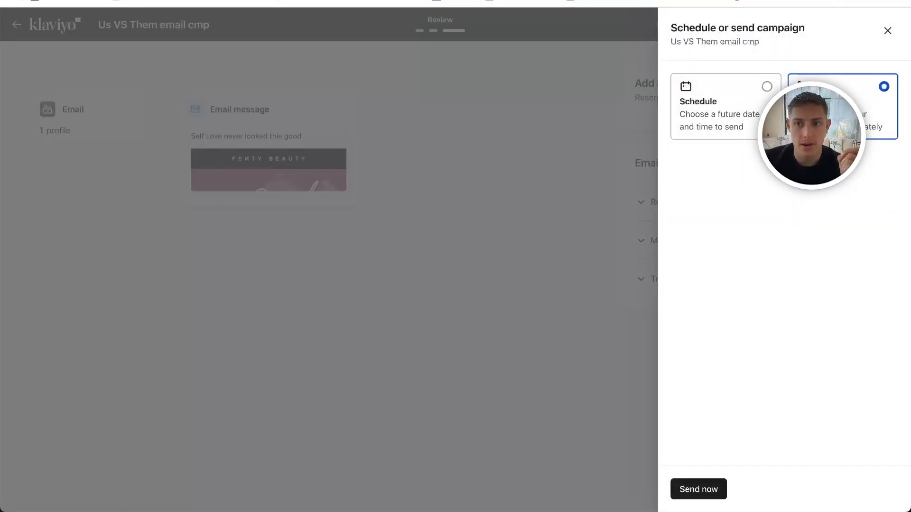
left_click(758, 122)
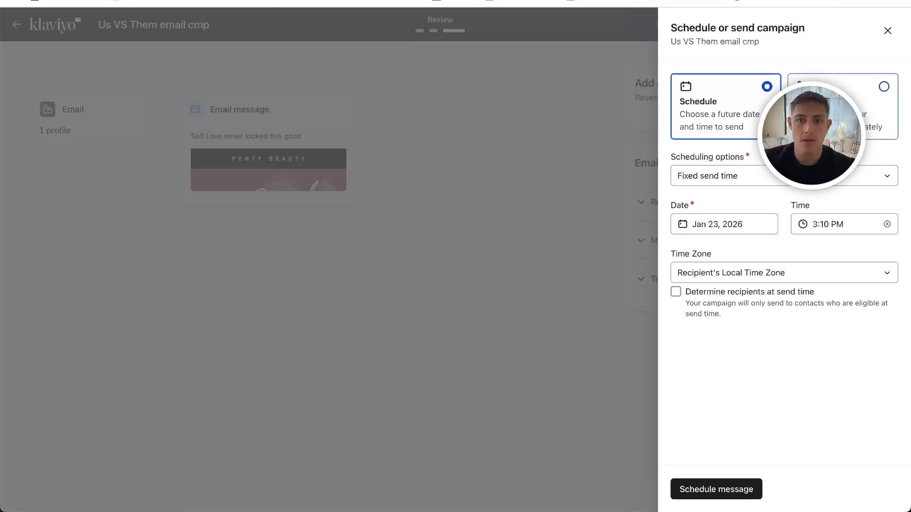
- Try a fixed send time of 3:30 PM in the recipient's local time zone, and close the scheduling options without scheduling the campaign
left_click(713, 226)
left_click(825, 373)
left_click(837, 224)
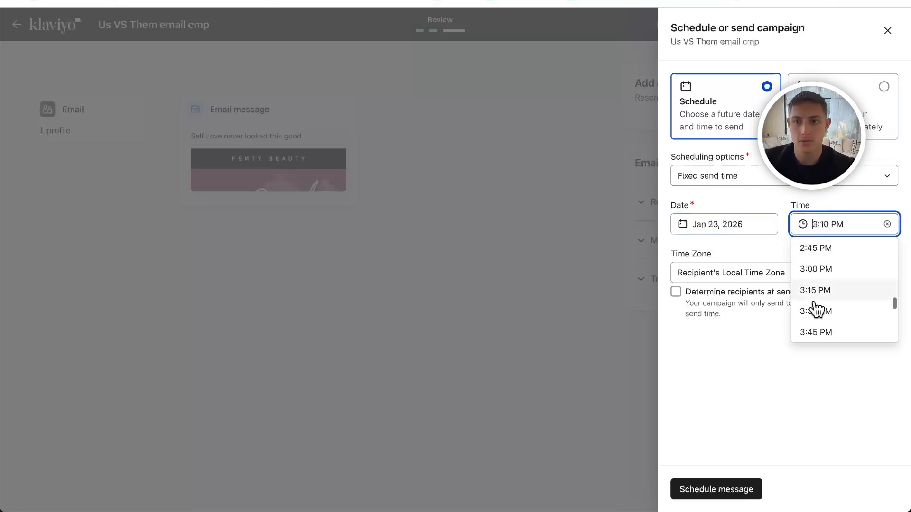
left_click(817, 308)
left_click(760, 278)
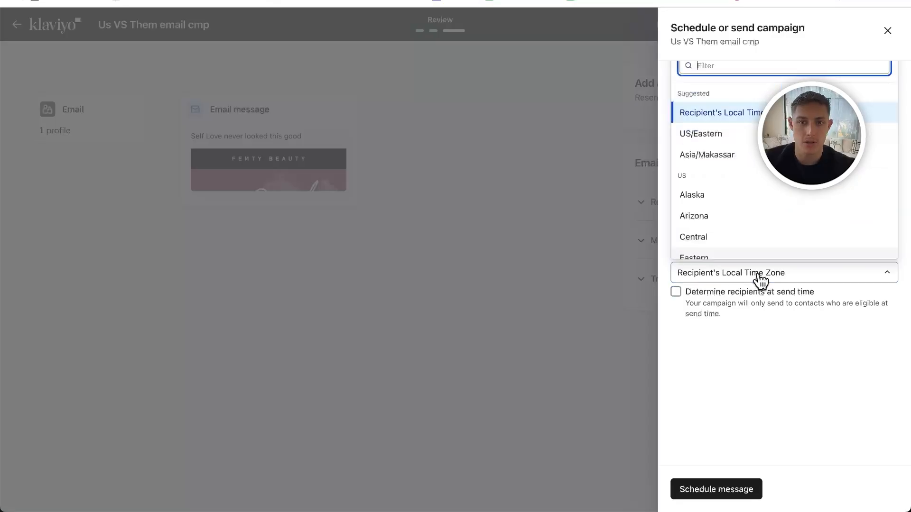
left_click(718, 395)
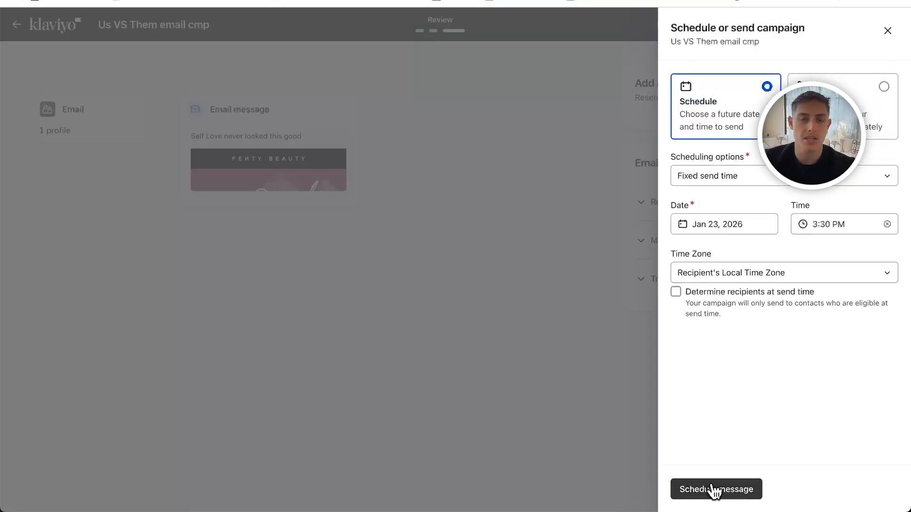
left_click(591, 241)
- Exit the campaign review without sending and check the status of "Us VS Them email cmp" in the campaigns list
left_click(792, 37)
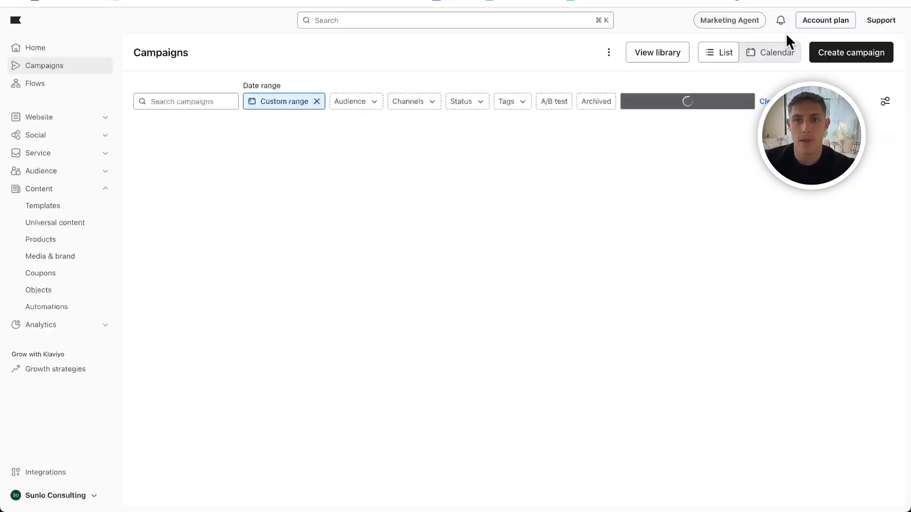
double_click(470, 153)
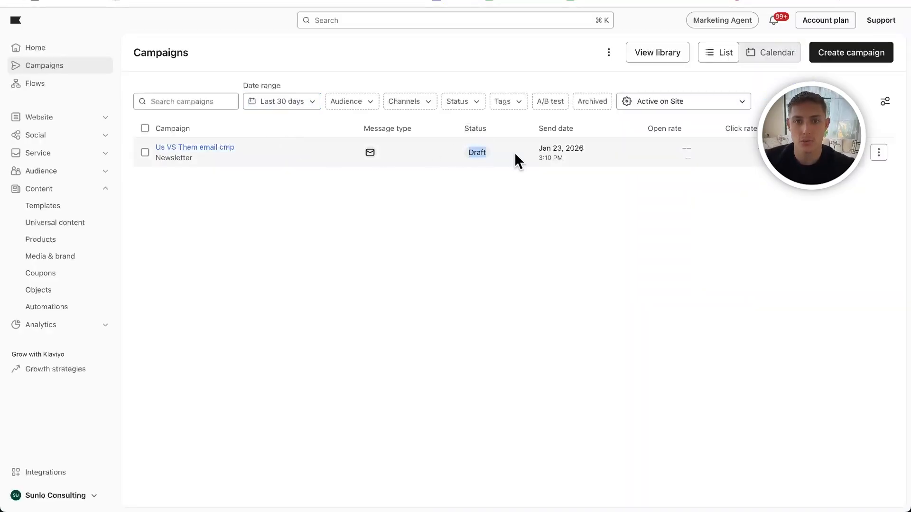